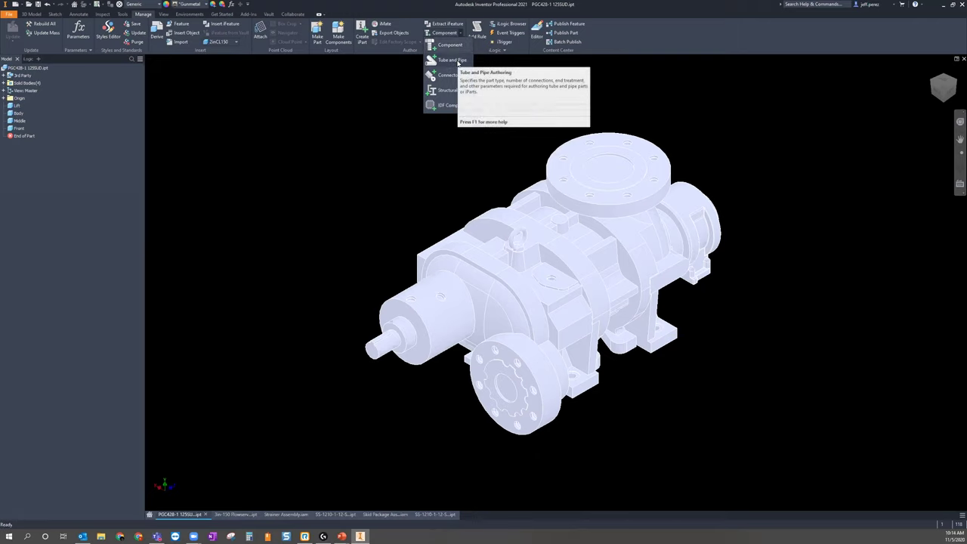
Start Tube and Pipe Authoring for the pump part and set its type to Flanges
click(457, 60)
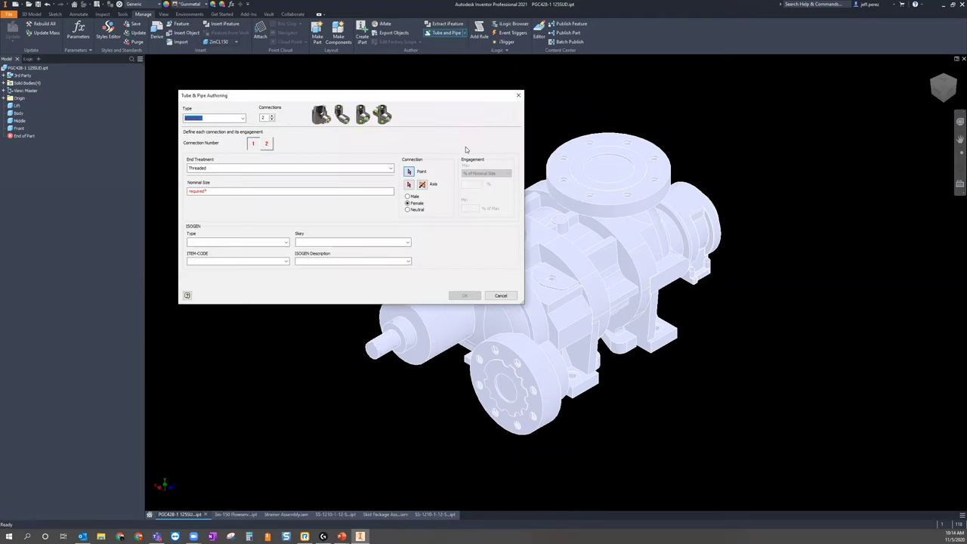
middle_drag(657, 236, 767, 224)
click(437, 96)
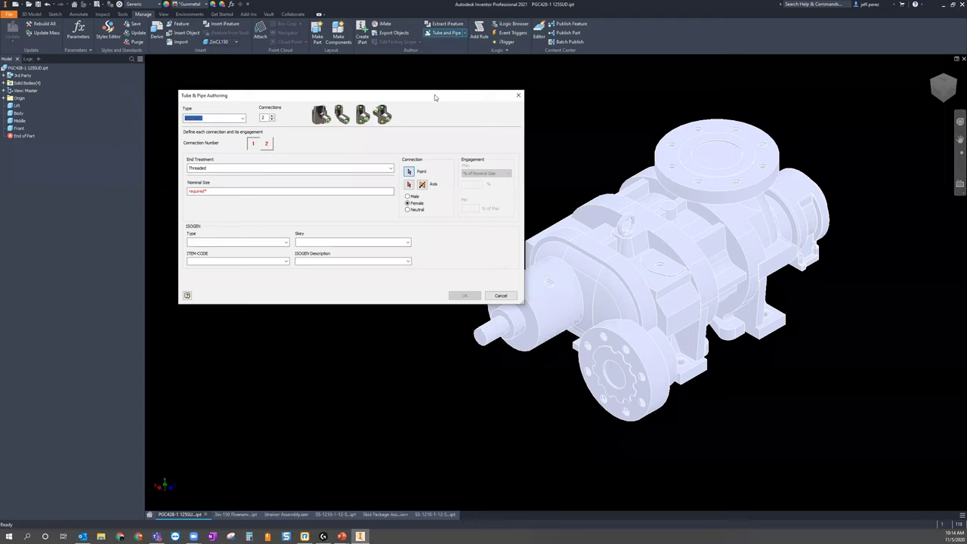
drag(434, 94, 424, 76)
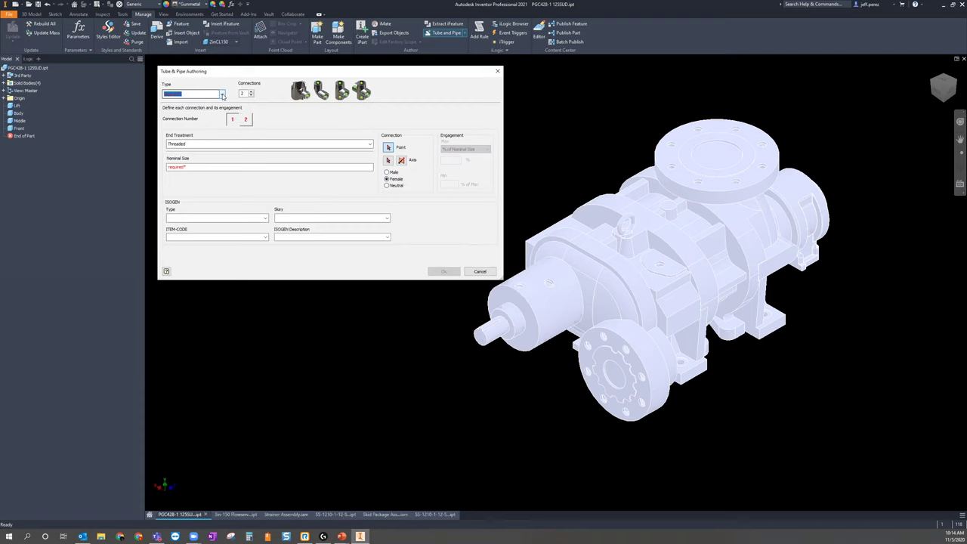
click(222, 95)
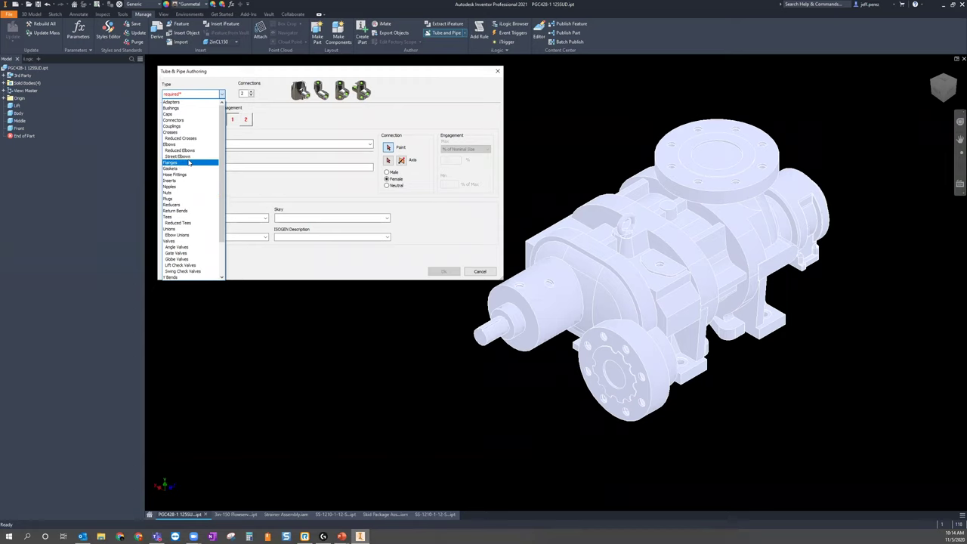
click(188, 162)
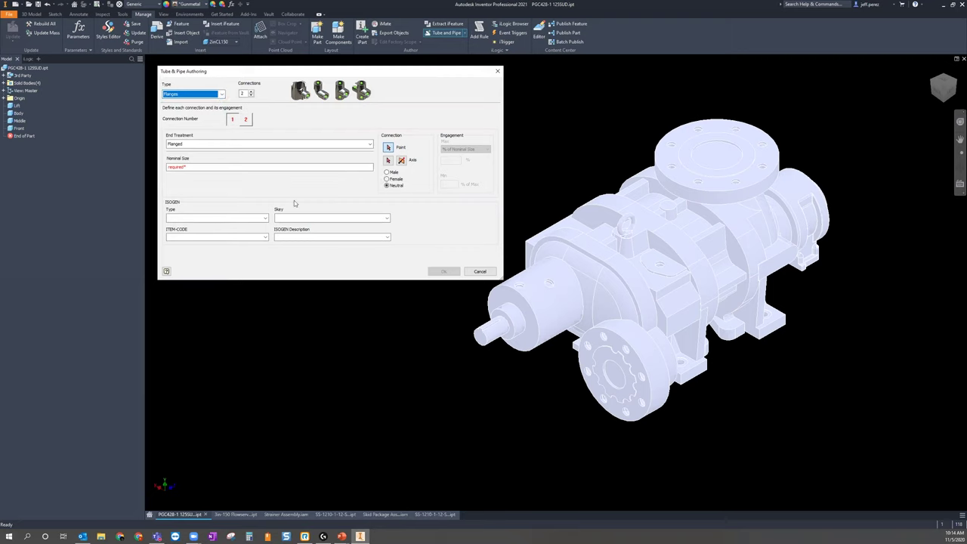
Try a connection count above 20 and return the number of connections to 2
click(252, 91)
double_click(252, 92)
triple_click(252, 91)
double_click(253, 92)
double_click(253, 93)
click(253, 92)
click(254, 92)
click(253, 92)
click(253, 92)
click(253, 92)
click(253, 92)
click(253, 92)
click(253, 92)
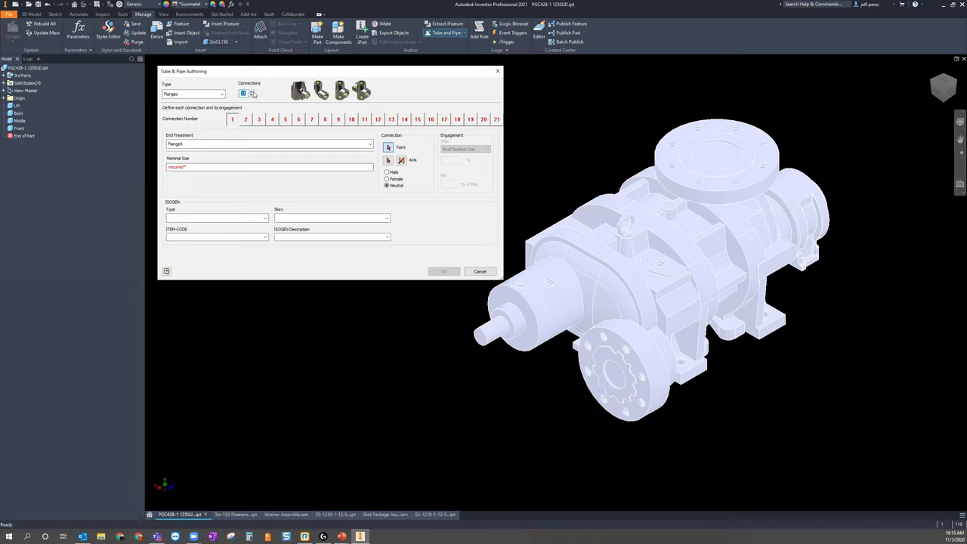
click(253, 96)
click(253, 96)
click(253, 96)
click(253, 96)
click(253, 96)
click(253, 96)
click(254, 96)
click(253, 96)
click(253, 96)
click(253, 96)
click(253, 96)
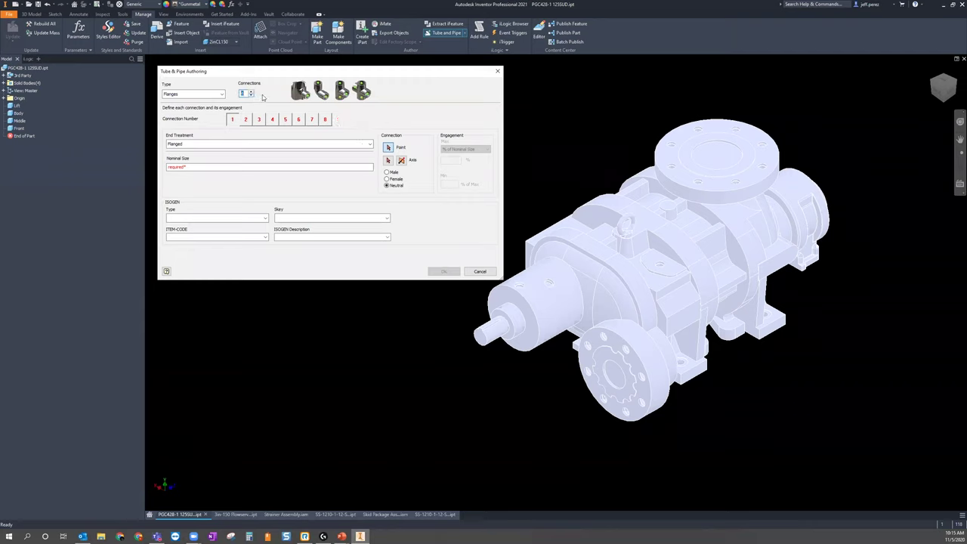
click(252, 93)
click(254, 96)
click(251, 96)
click(251, 96)
click(251, 96)
Give connection 1 a Flanged end treatment and a nominal size of 4
click(339, 147)
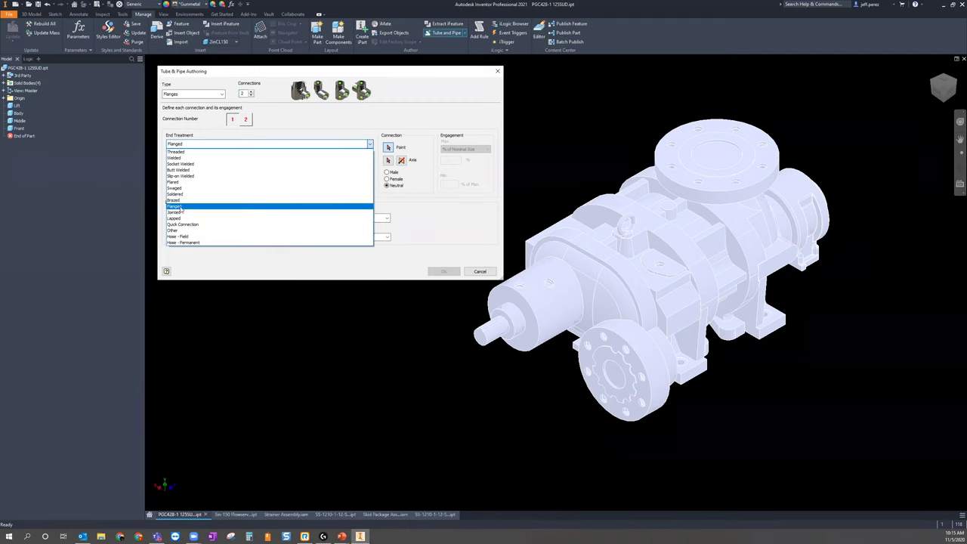
click(181, 207)
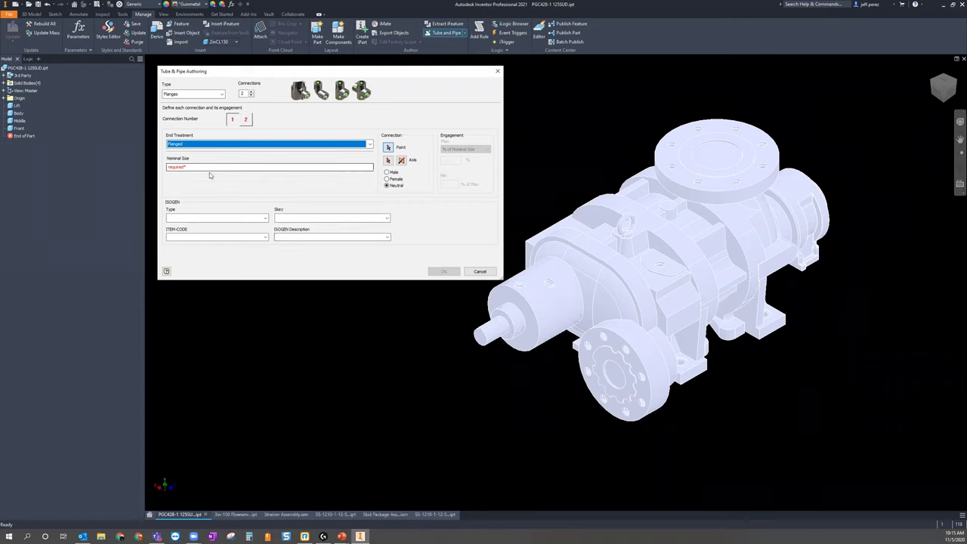
key(Tab)
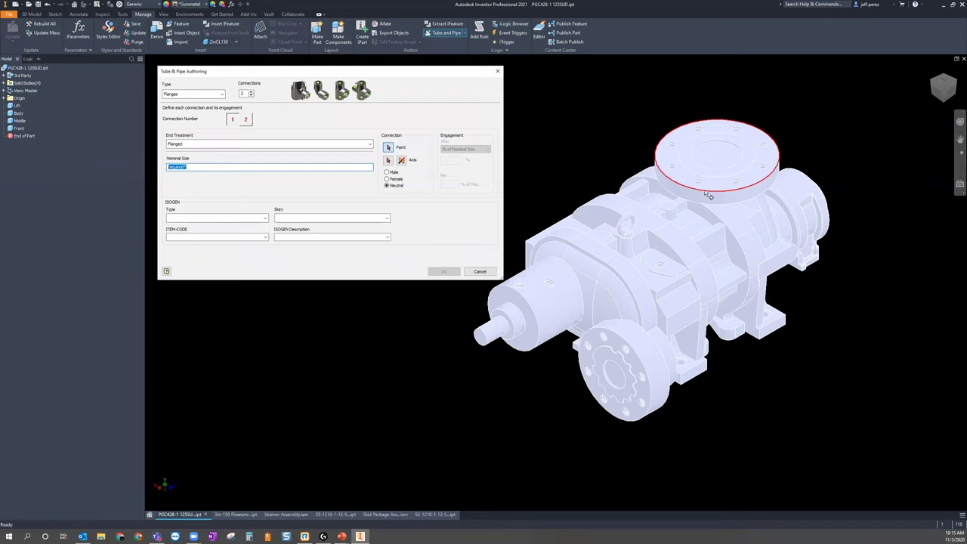
text(4)
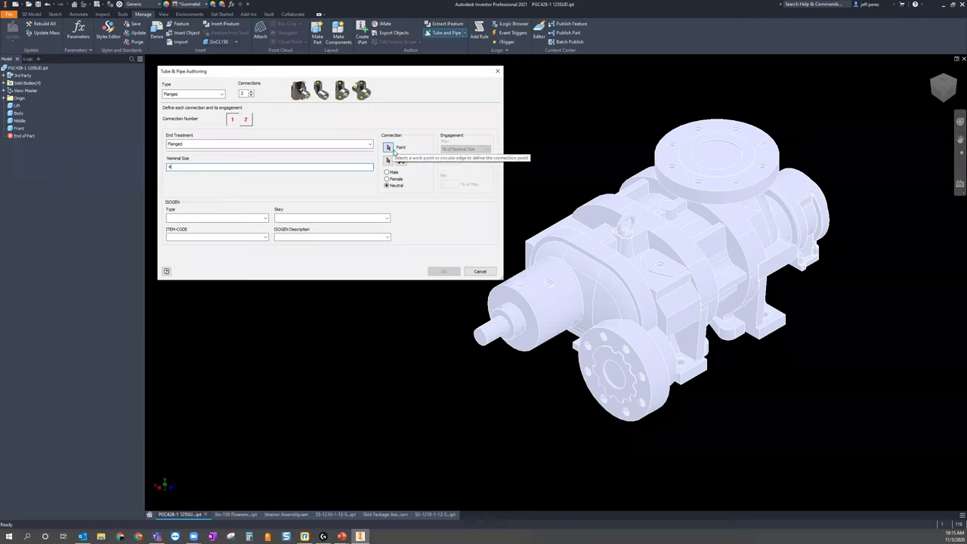
Define connection 1's point and axis from the circular edges on the face of the pump's upper flange
scroll(699, 180, up, 5)
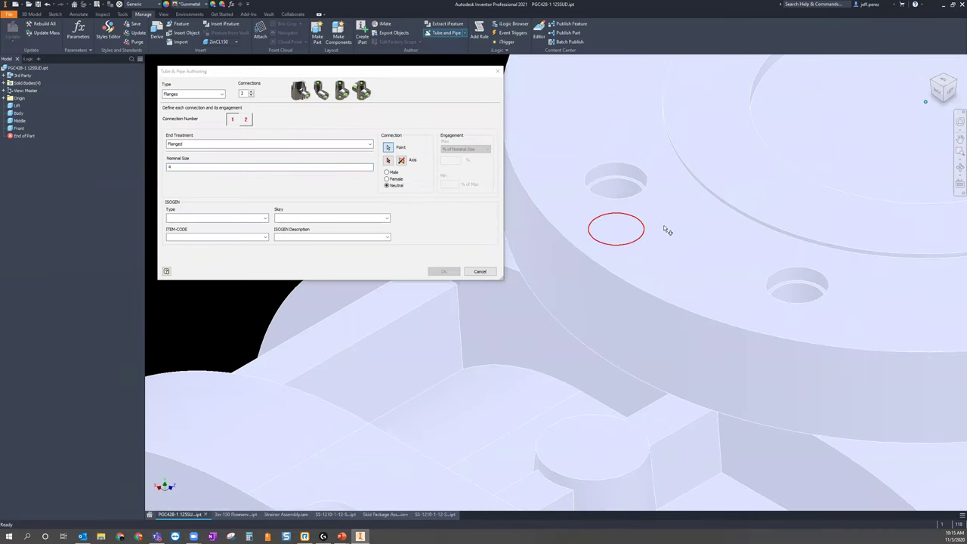
scroll(665, 228, down, 3)
scroll(695, 184, down, 3)
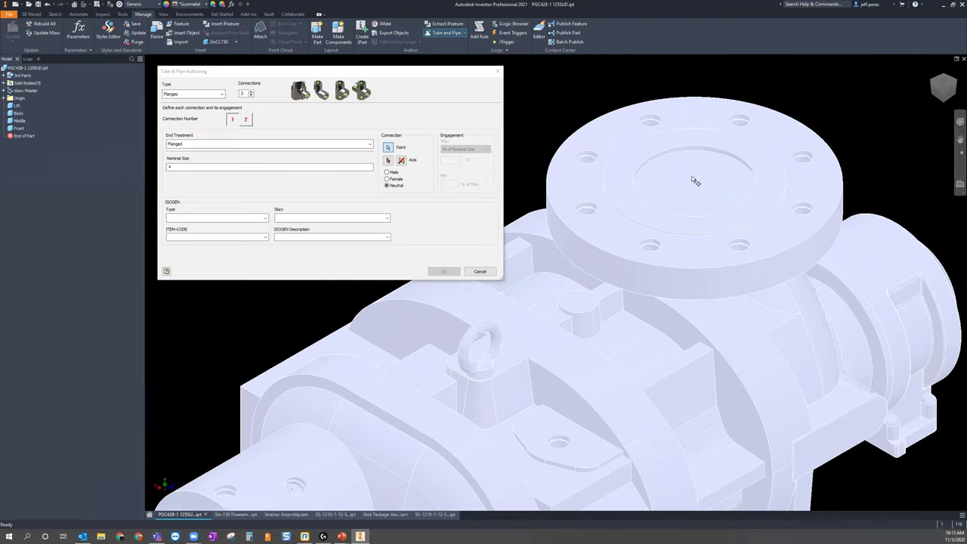
click(684, 242)
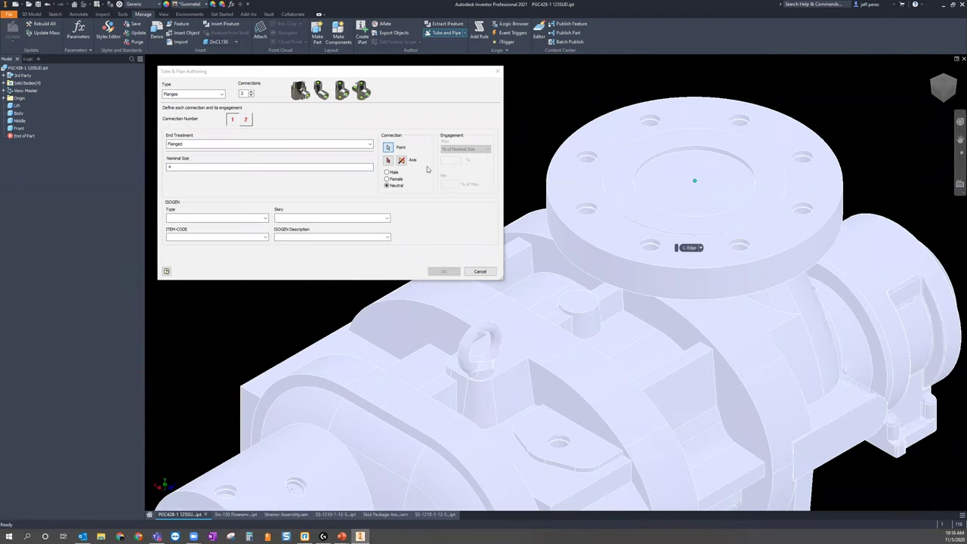
click(389, 160)
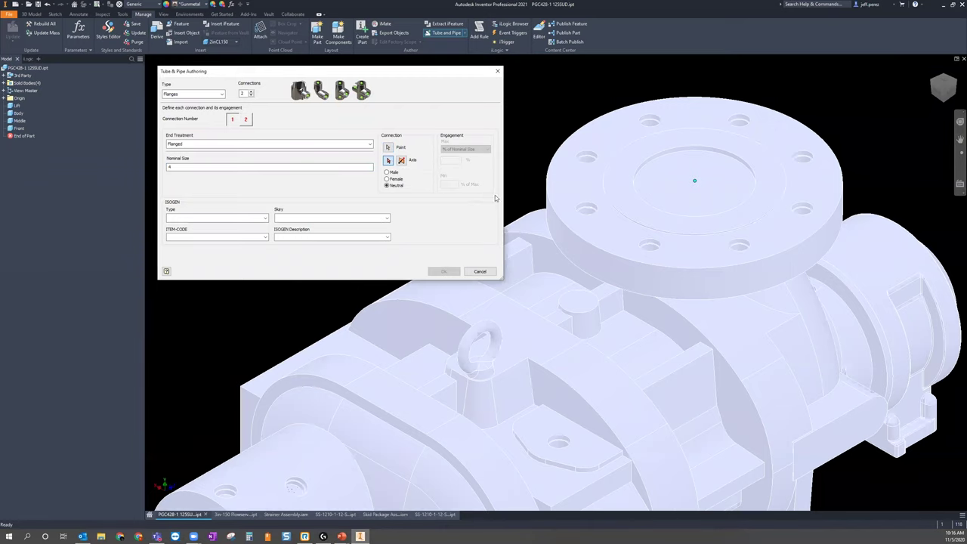
scroll(619, 215, up, 3)
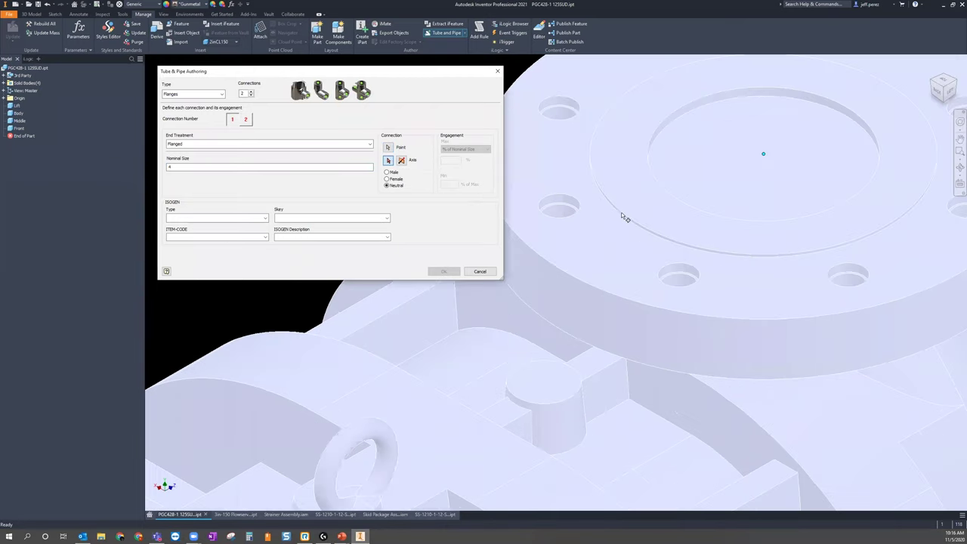
click(631, 226)
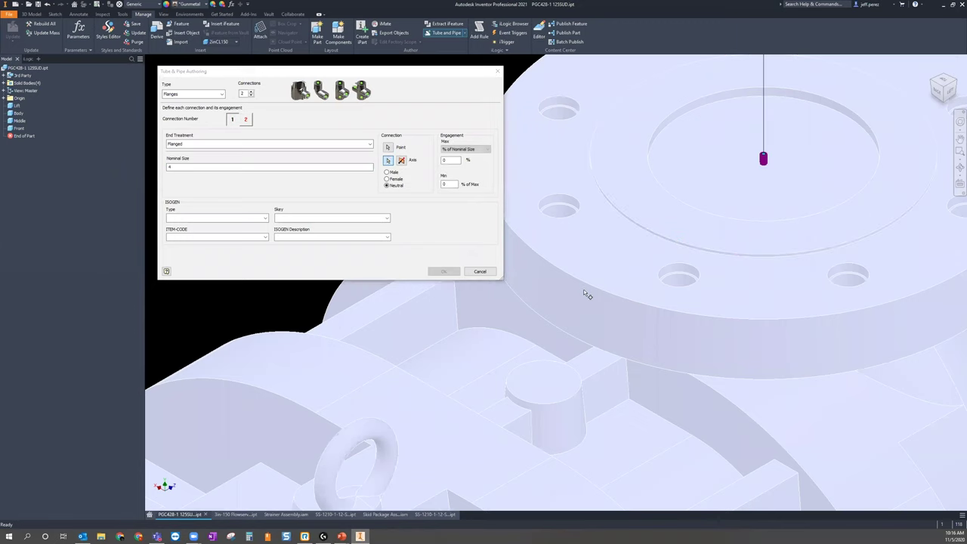
Reverse connection 1's axis so it points upward out of the flange
scroll(618, 274, down, 2)
scroll(655, 254, down, 2)
scroll(660, 242, up, 2)
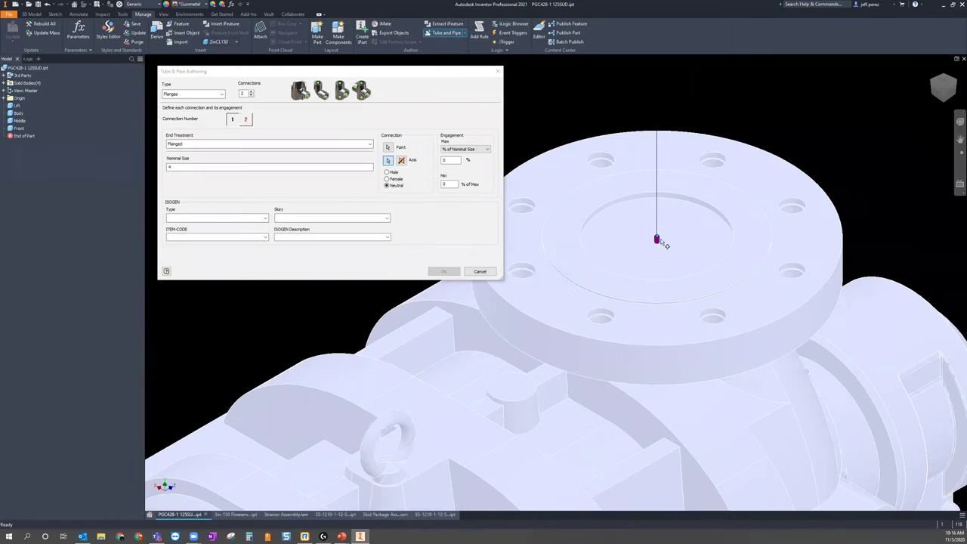
click(401, 161)
scroll(673, 302, down, 2)
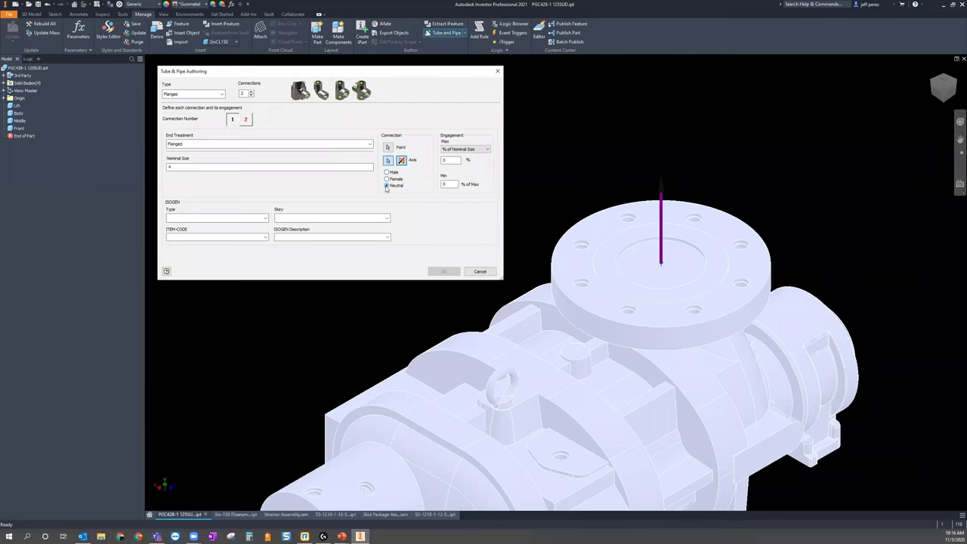
Give connection 2 a nominal size of 3 and define its point and axis from the side flange's bore edge
scroll(771, 135, down, 4)
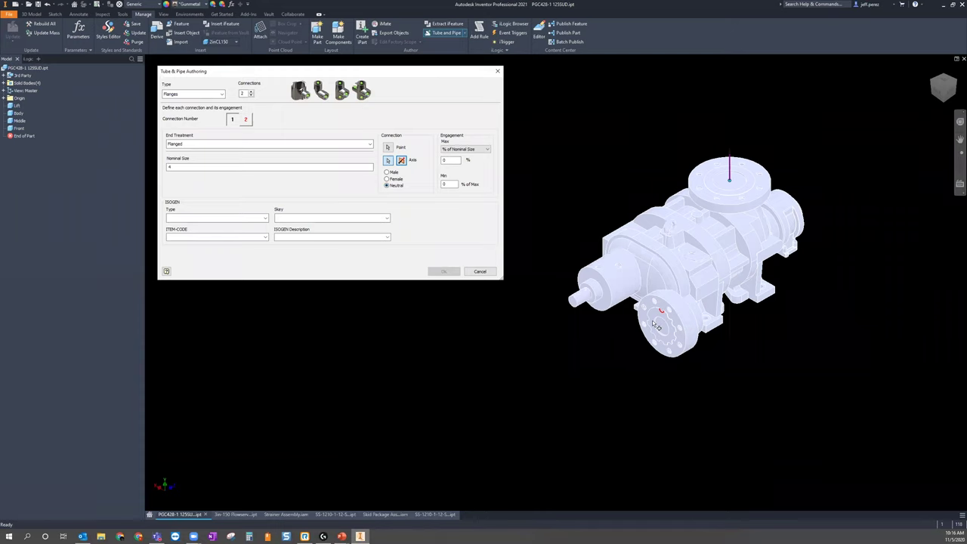
click(244, 120)
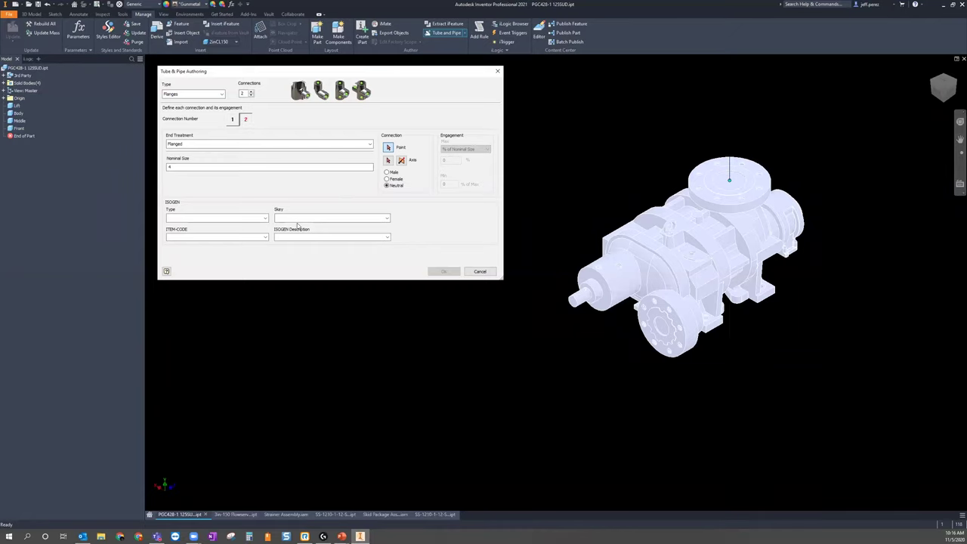
click(226, 167)
scroll(684, 370, up, 5)
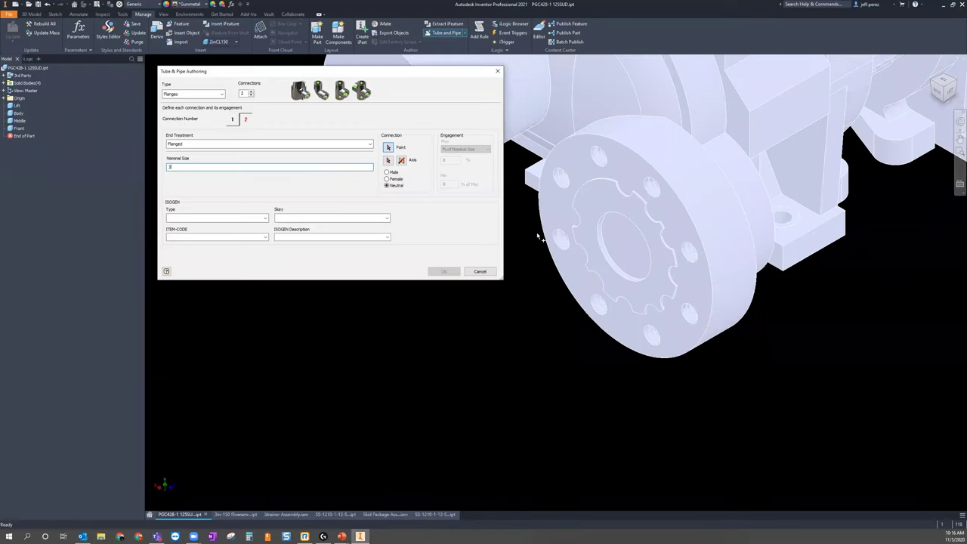
click(603, 258)
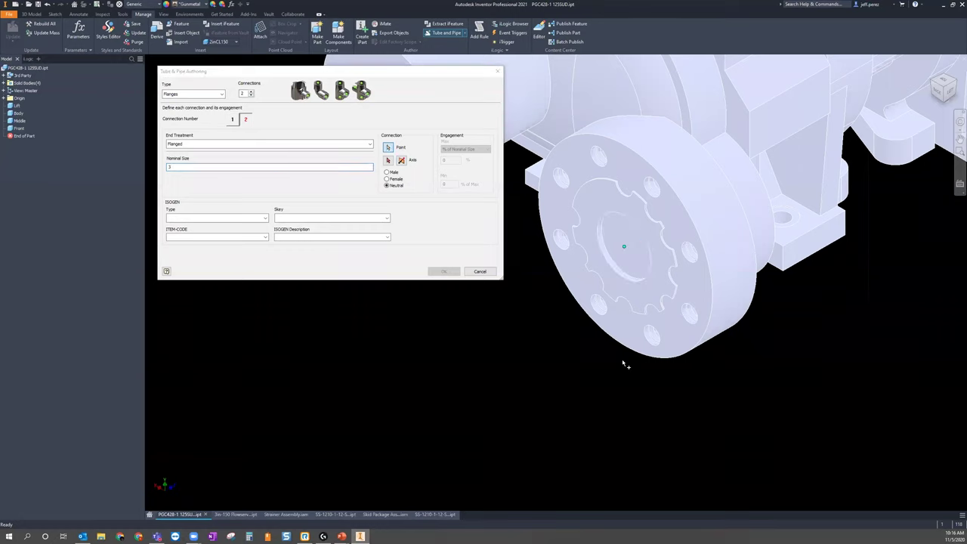
click(388, 160)
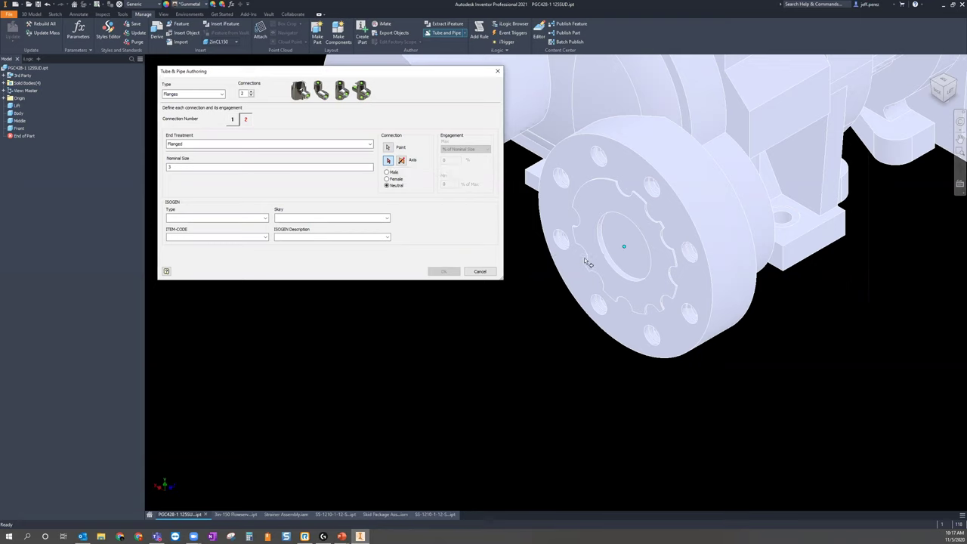
click(610, 266)
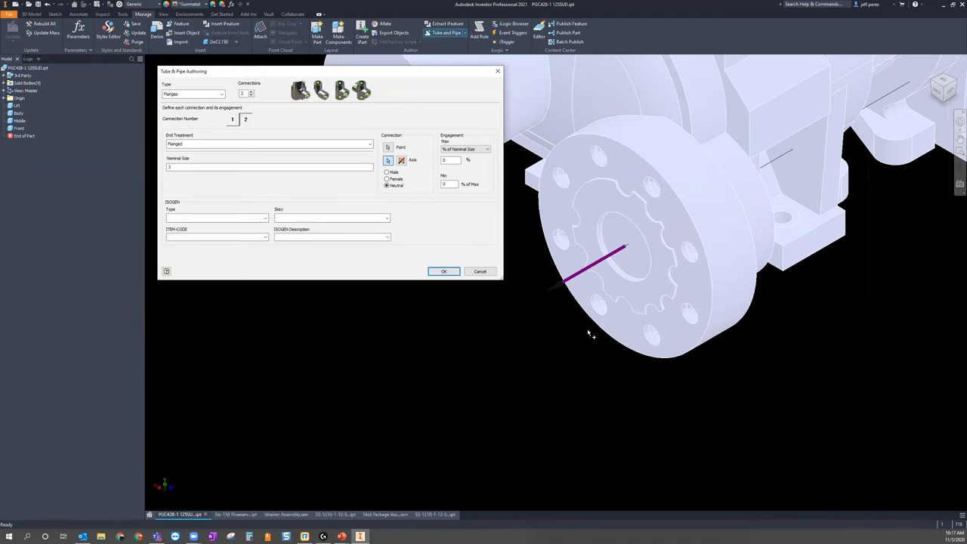
Try a maximum engagement of 50% of nominal size for connection 2, and switch the engagement method to Distance
scroll(589, 326, up, 3)
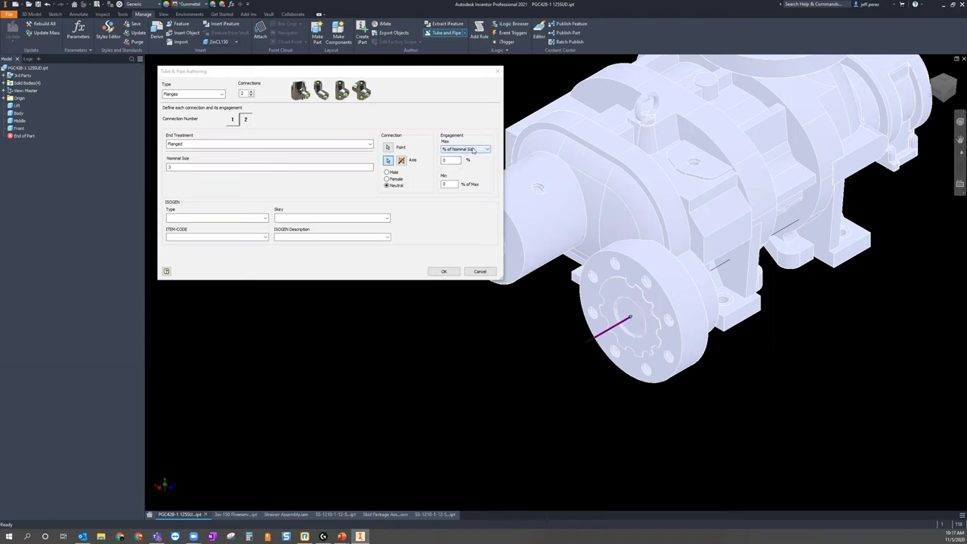
click(450, 160)
text(5)
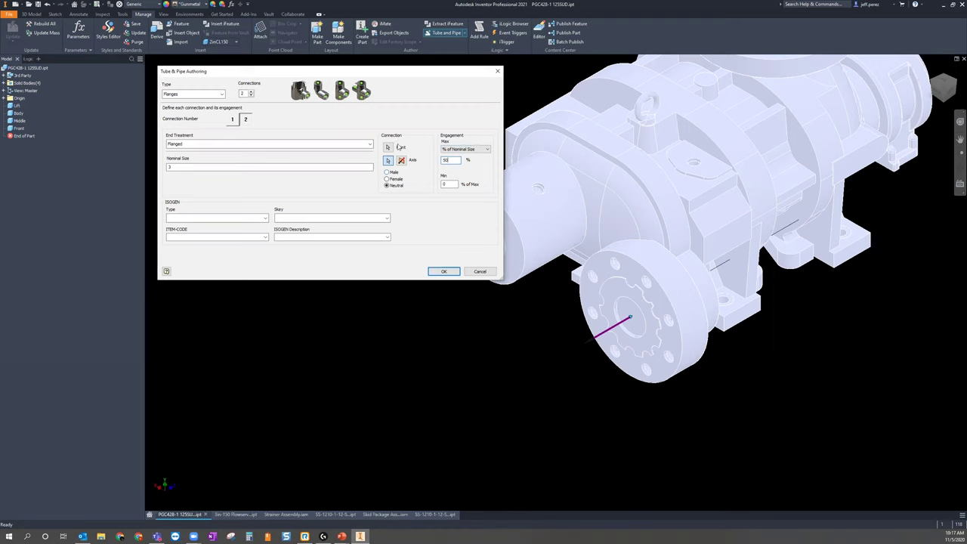
scroll(633, 332, up, 3)
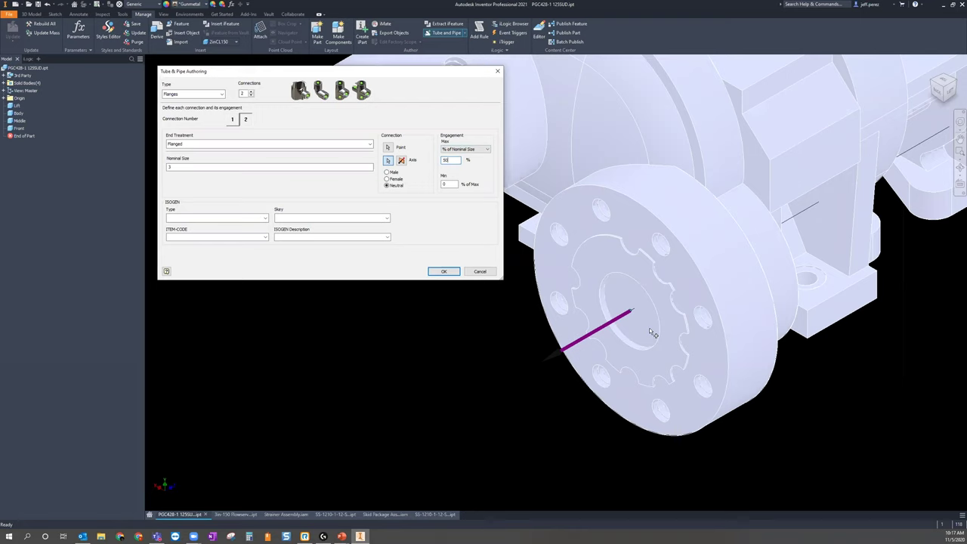
click(478, 148)
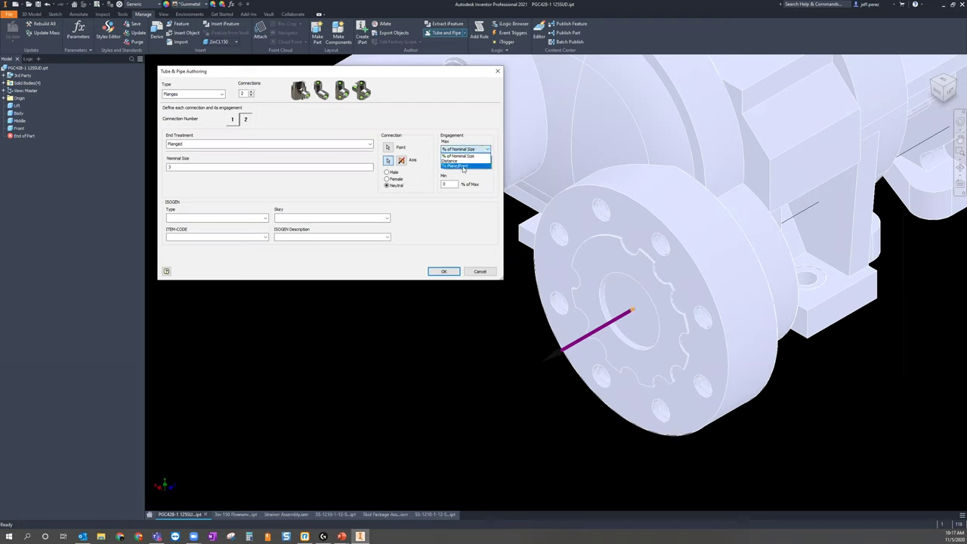
click(468, 160)
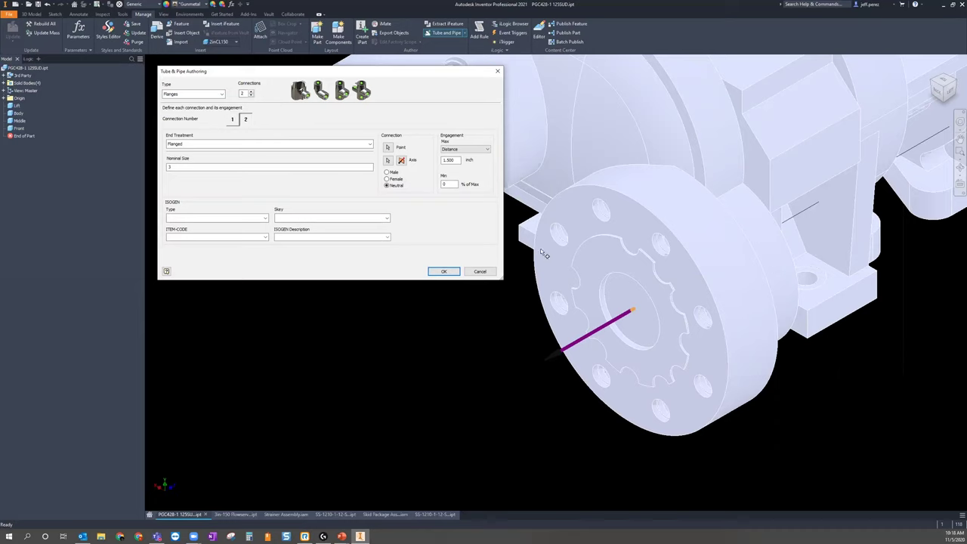
Return connection 2's maximum engagement to % of Nominal Size with a value of 0
click(460, 151)
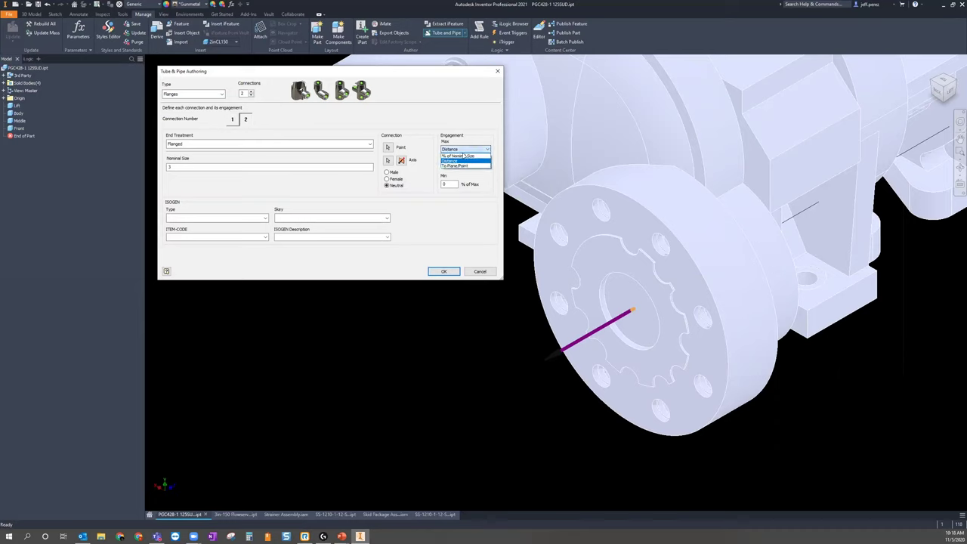
click(460, 156)
double_click(454, 161)
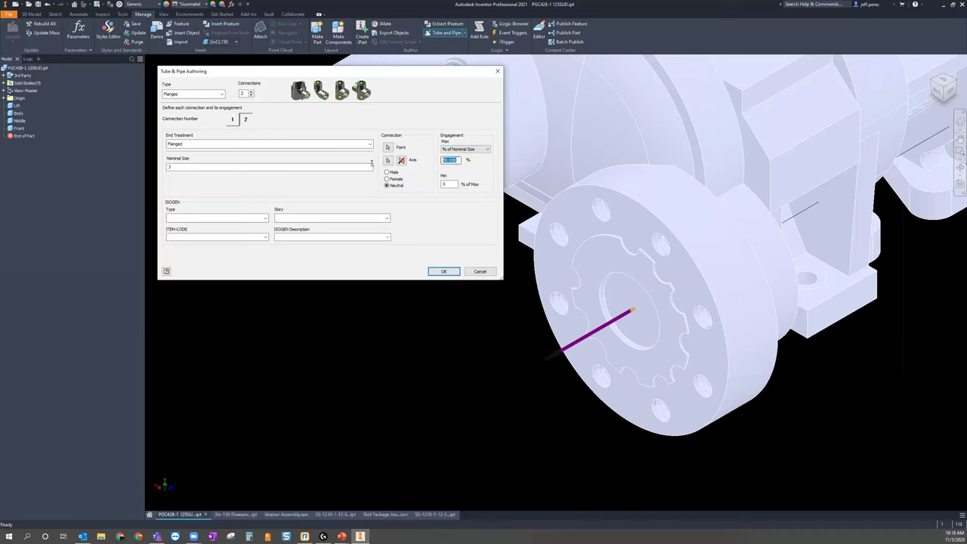
text(0)
Increase the number of connections to 3 and switch to the definition of connection 3
scroll(606, 251, down, 3)
scroll(606, 251, down, 2)
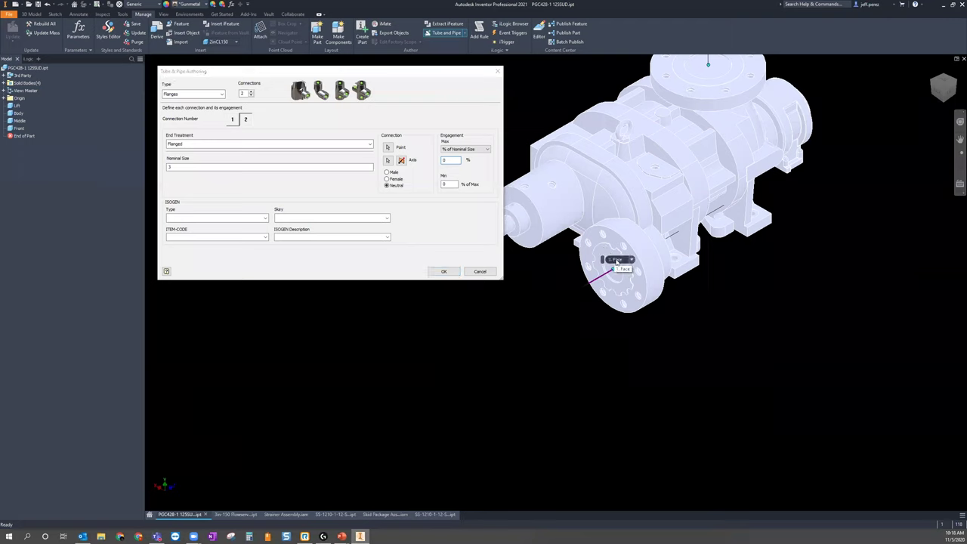
click(617, 261)
click(252, 91)
click(260, 125)
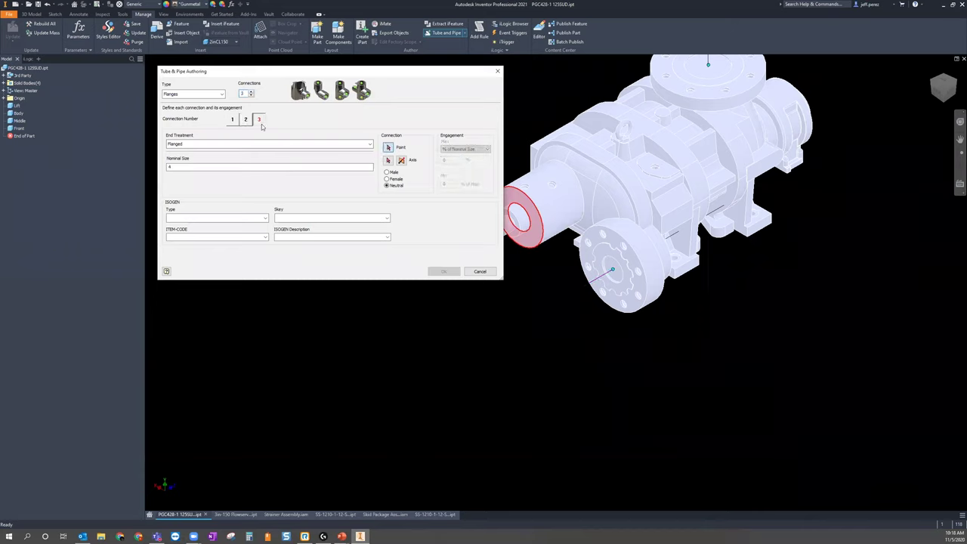
scroll(608, 203, up, 4)
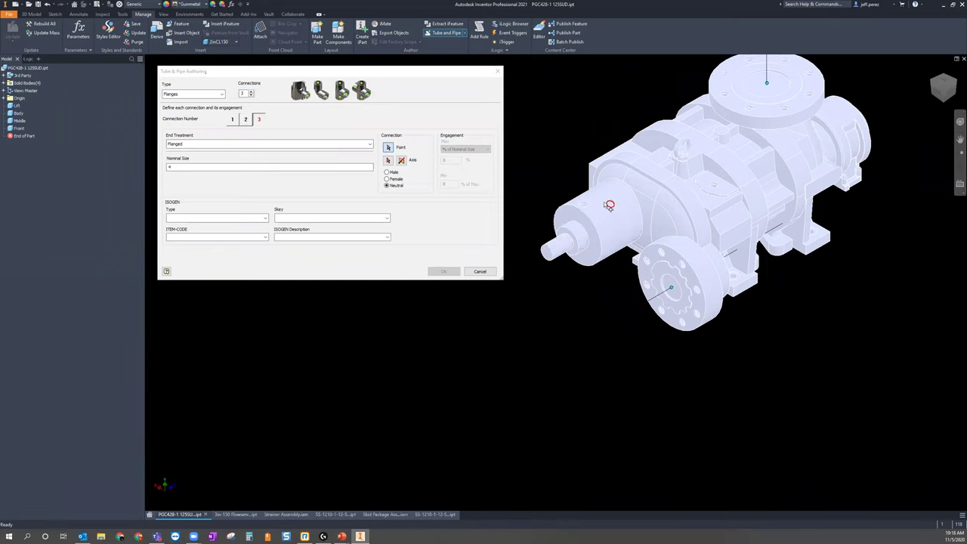
Set connection 3's end treatment to Threaded and its nominal size to 1/2
scroll(576, 205, up, 3)
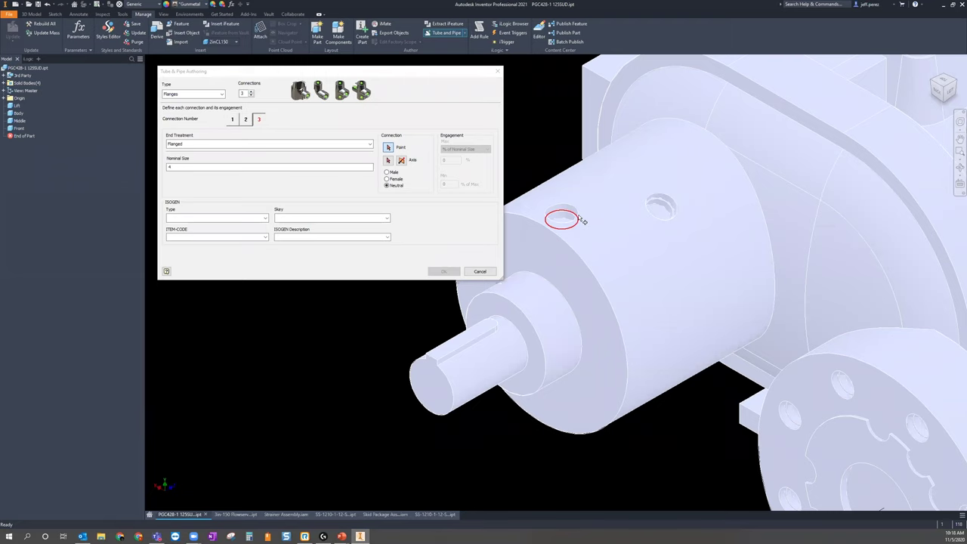
scroll(589, 229, up, 2)
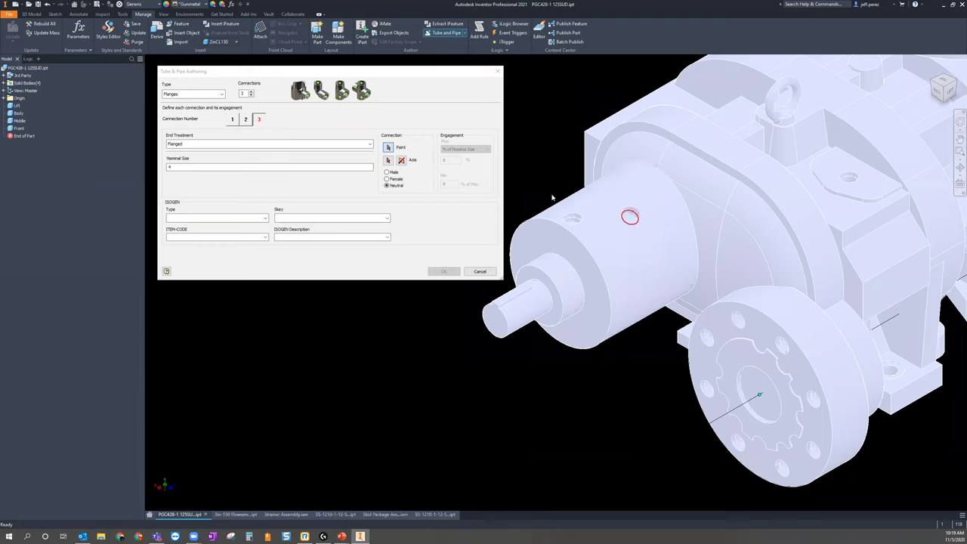
click(369, 144)
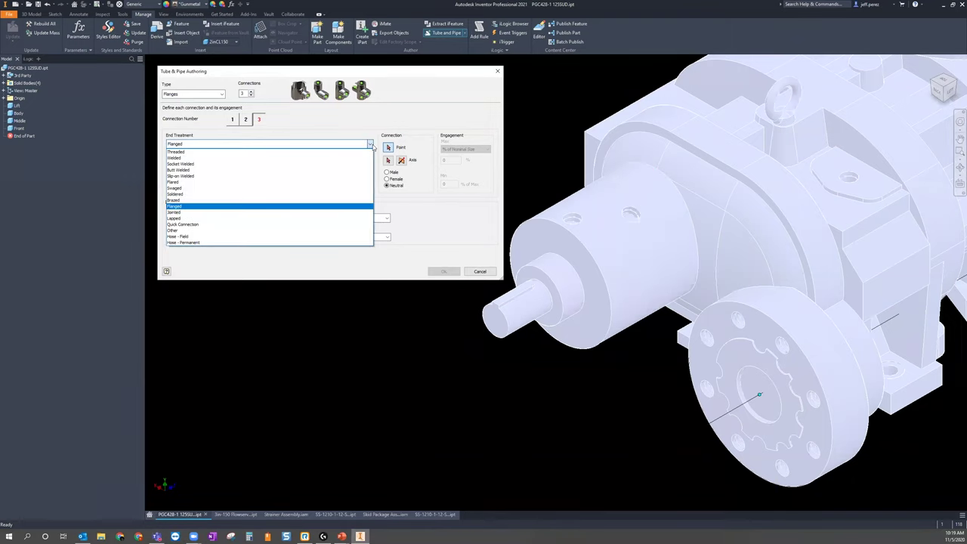
click(290, 152)
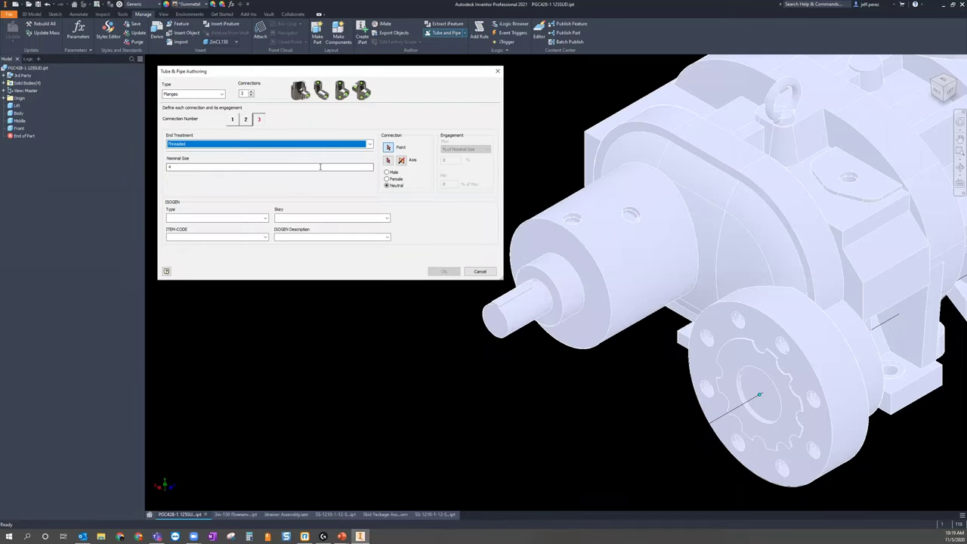
key(Tab)
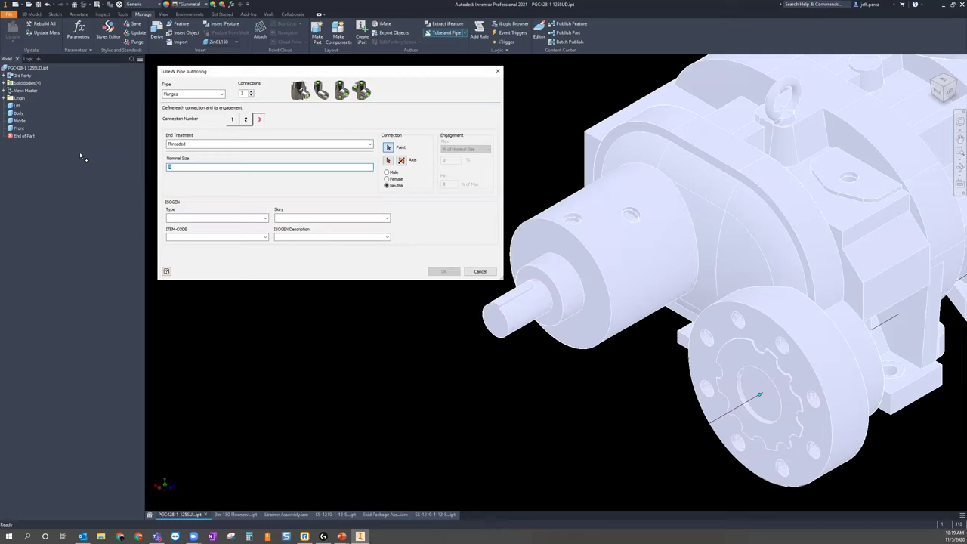
text(1/2)
Define connection 3's point and axis from the circular edge of the inner small port on the pump's shaft housing
scroll(635, 214, down, 5)
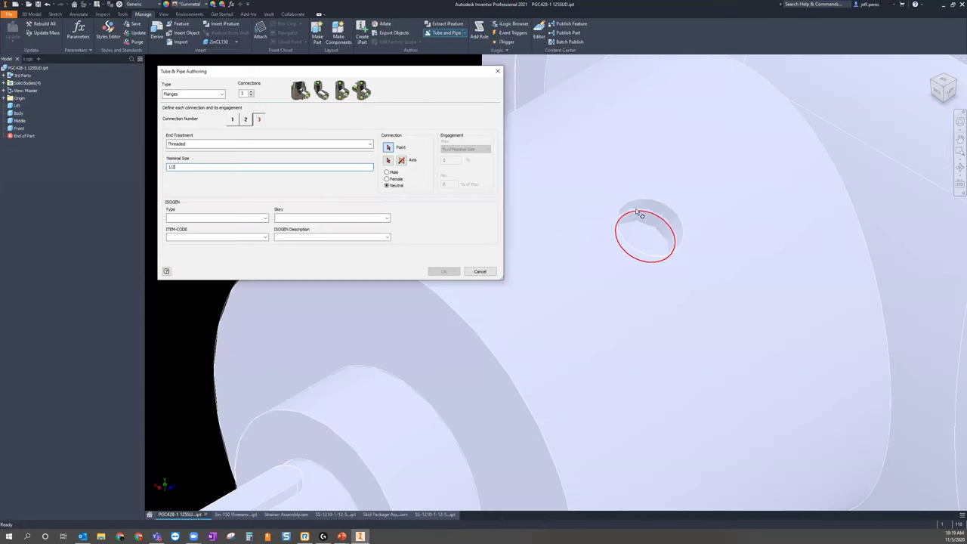
click(642, 214)
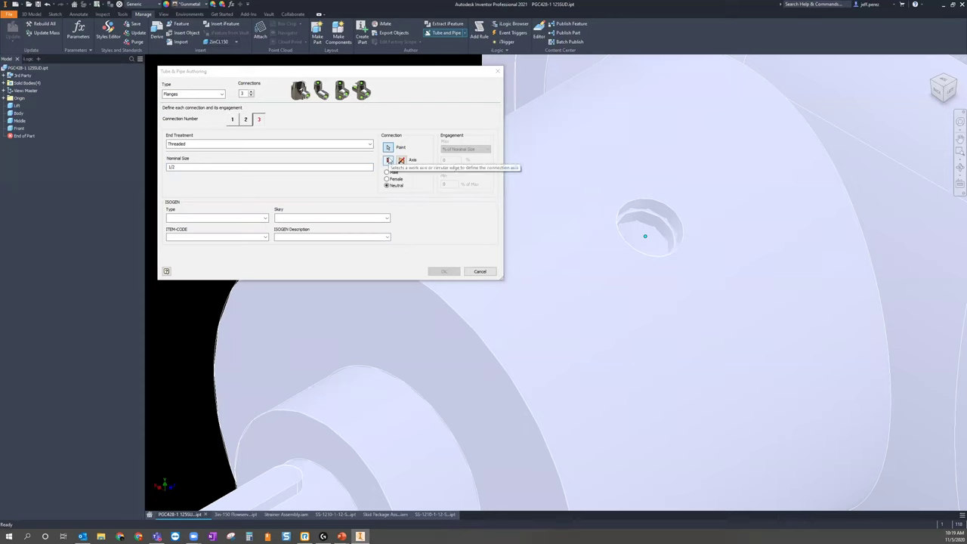
click(389, 160)
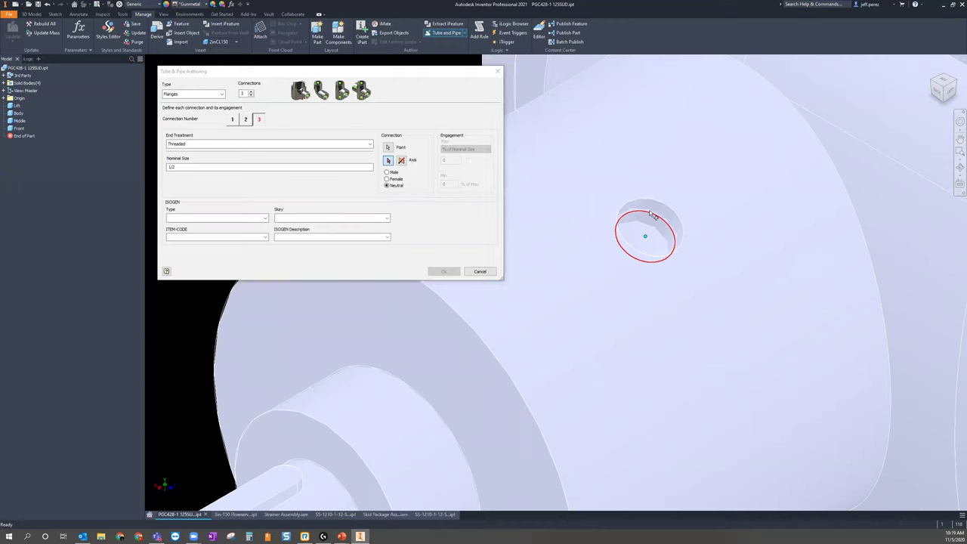
click(678, 281)
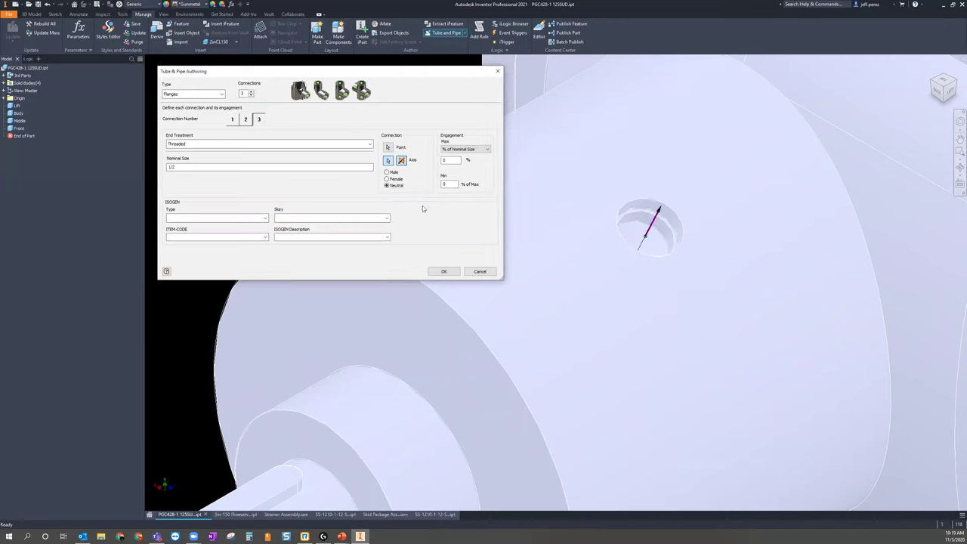
Make connection 3 female, switch its maximum engagement to Distance, and try a value of .125 inch
click(387, 178)
click(481, 150)
click(457, 160)
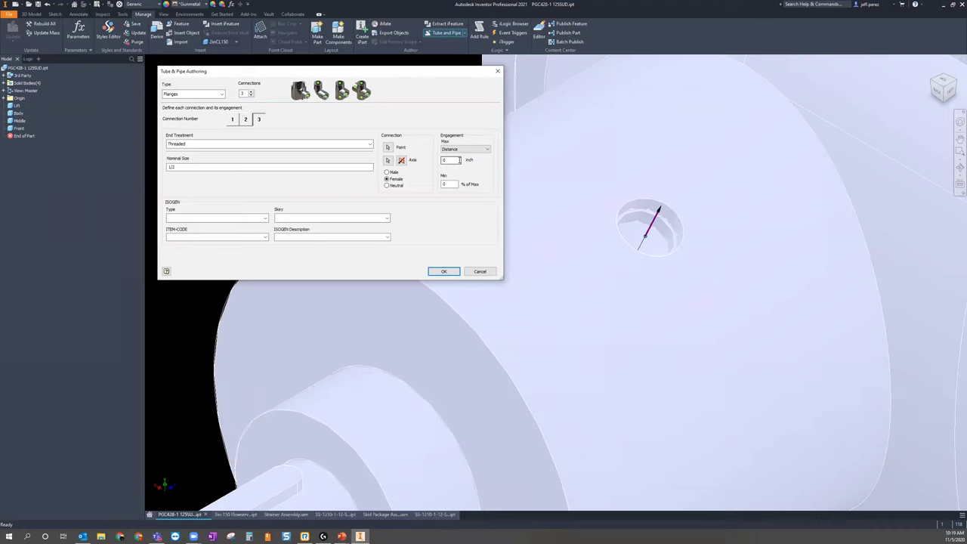
double_click(446, 160)
text(.125)
click(447, 160)
key(Delete)
Complete the pump's tube and pipe authoring with its three connections
click(443, 271)
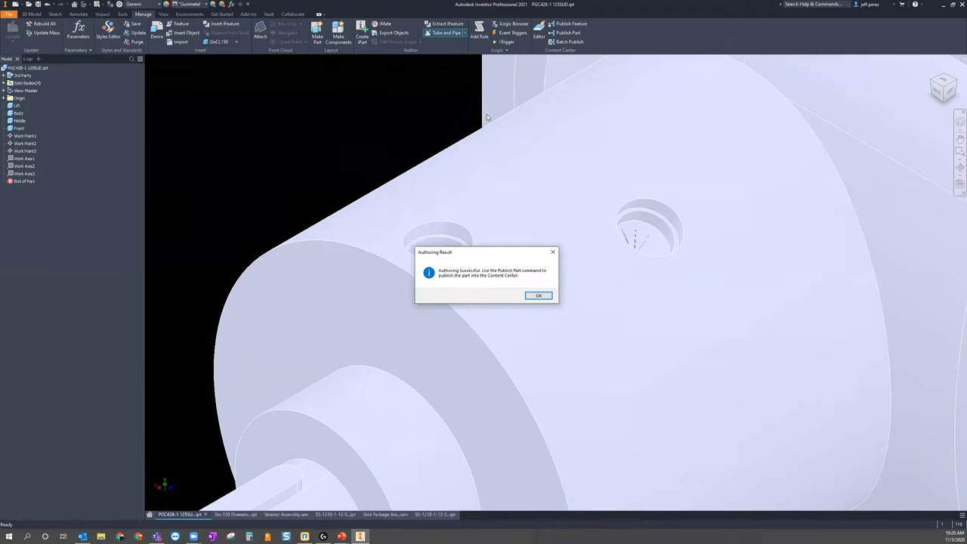
click(538, 295)
scroll(376, 130, down, 6)
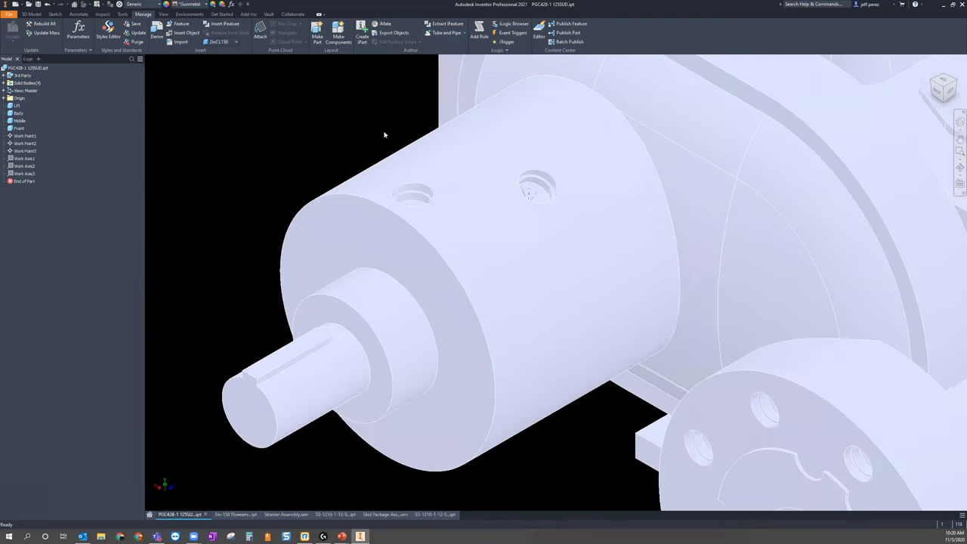
click(931, 69)
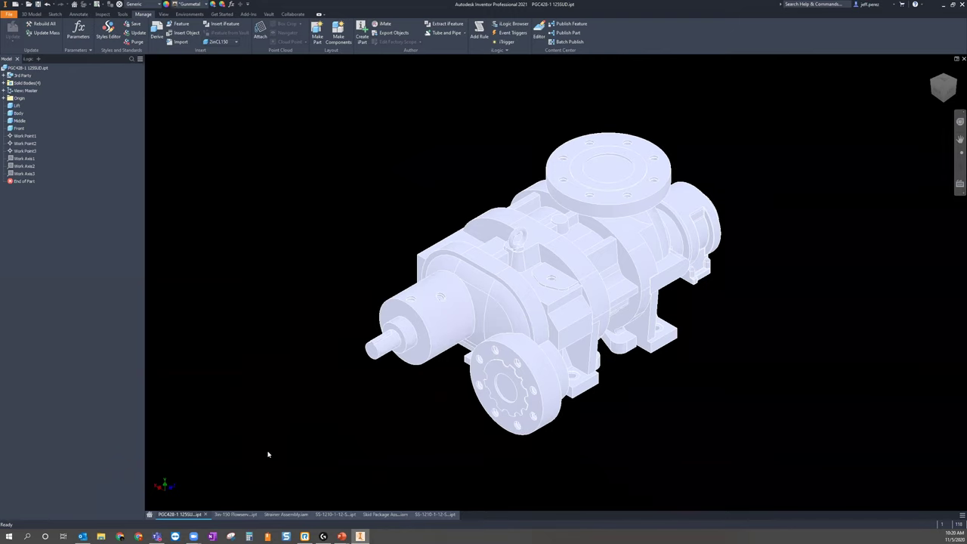
Switch to the 3in-150 Flowserver Valve part and start tube and pipe authoring with 3 connections
click(236, 514)
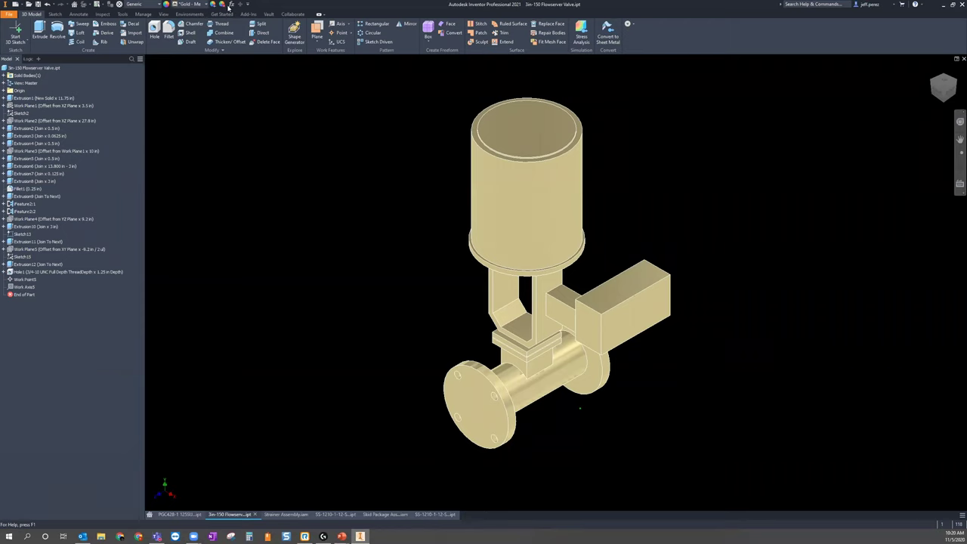
click(143, 15)
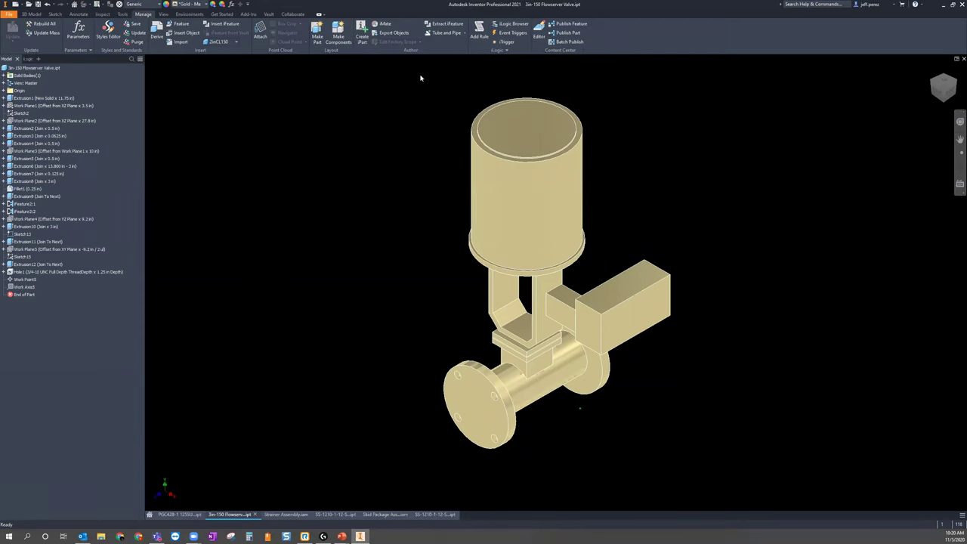
click(450, 34)
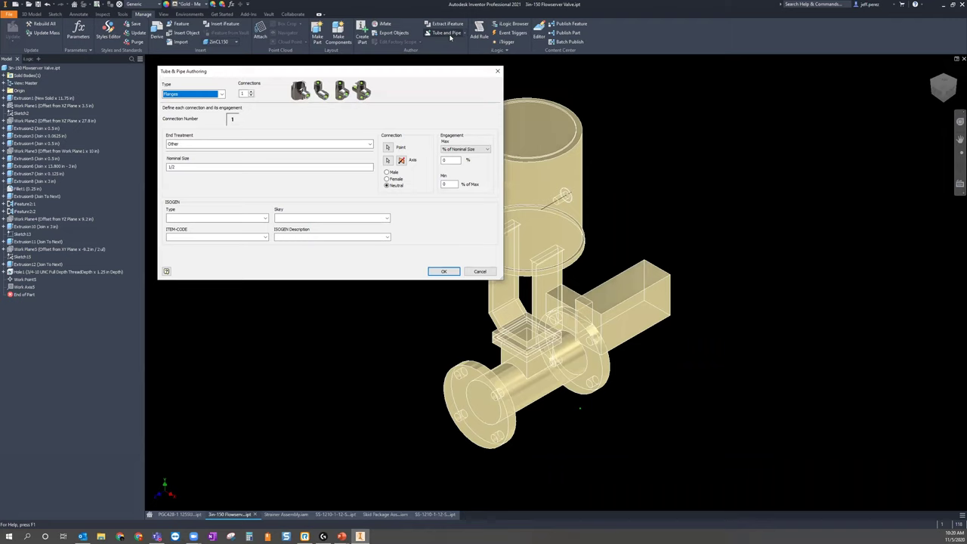
click(941, 86)
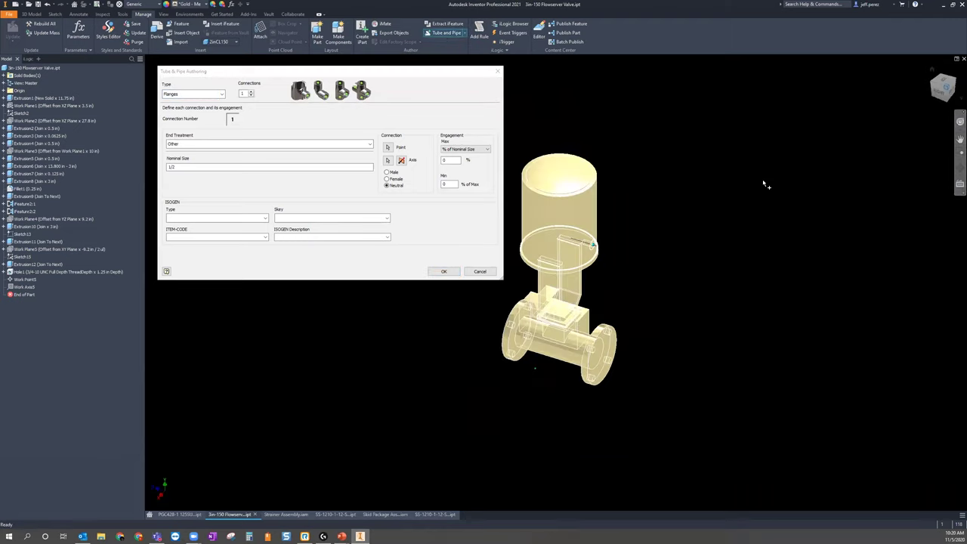
scroll(589, 252, up, 5)
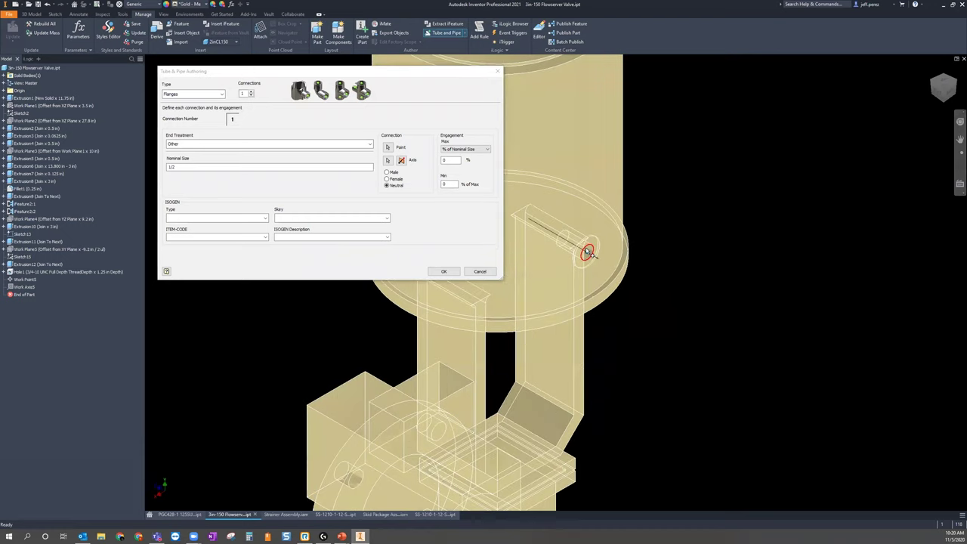
scroll(665, 223, down, 4)
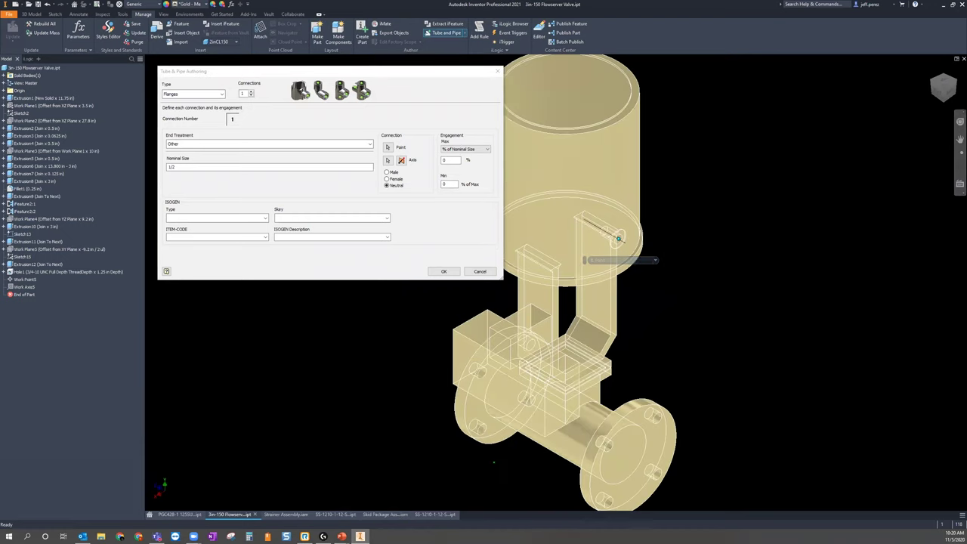
scroll(687, 253, down, 1)
click(250, 91)
click(250, 91)
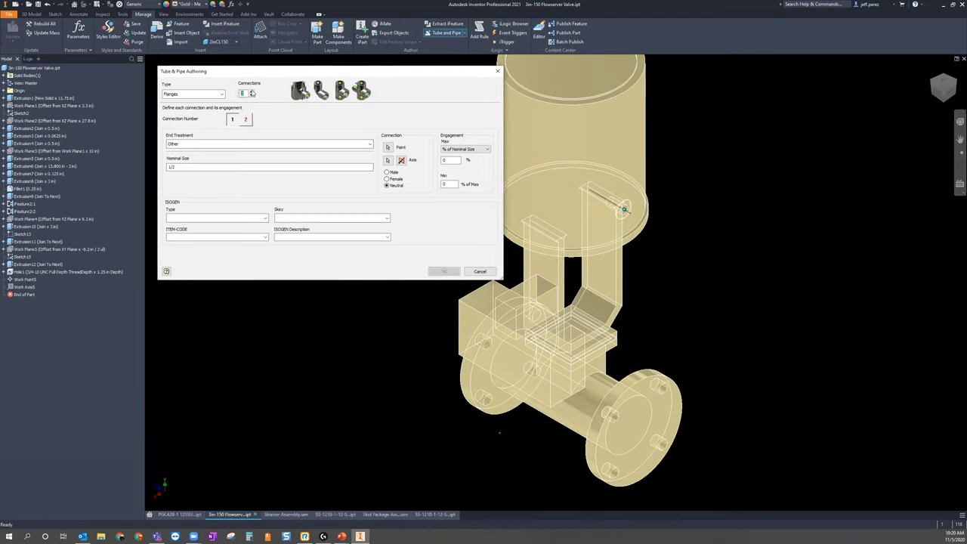
Set the valve's connection 1 to a Flanged end treatment with a nominal size of 3
click(370, 144)
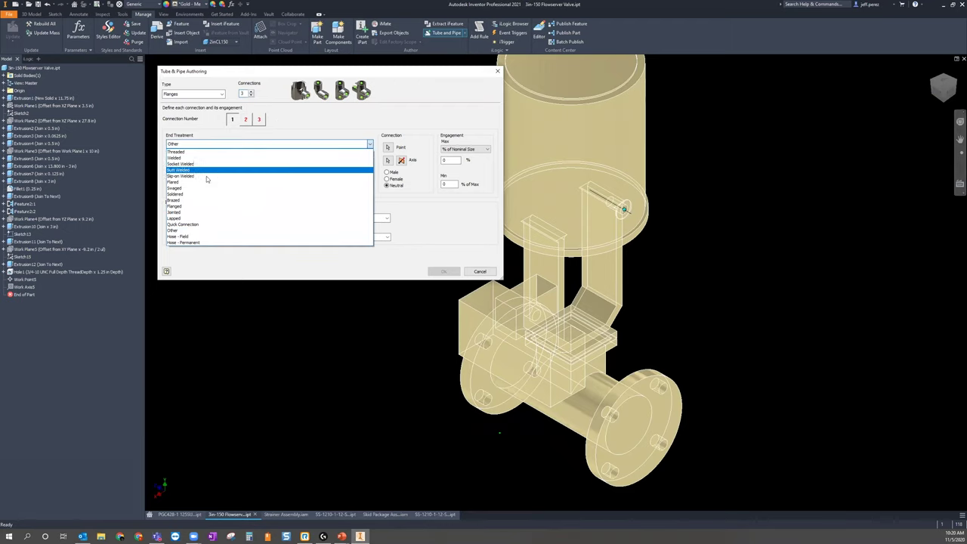
click(297, 206)
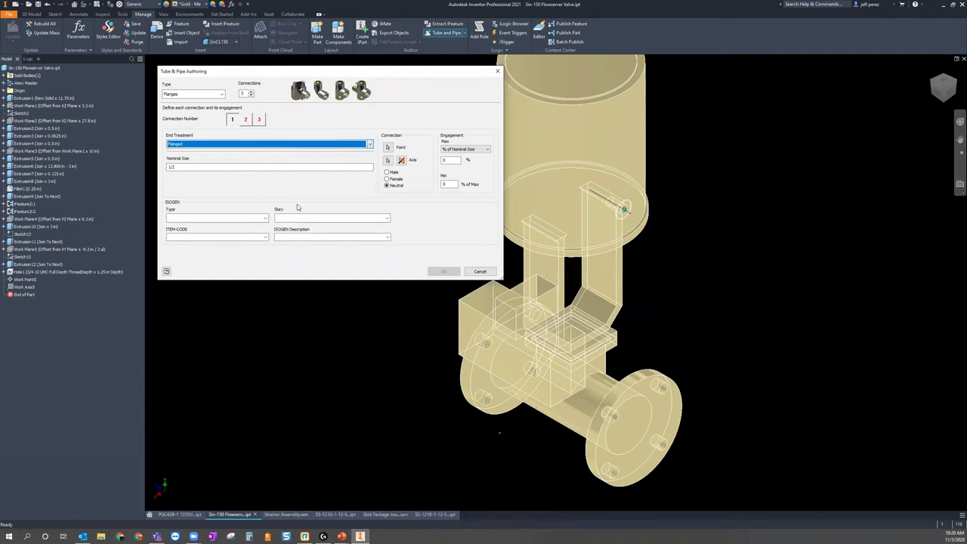
click(208, 168)
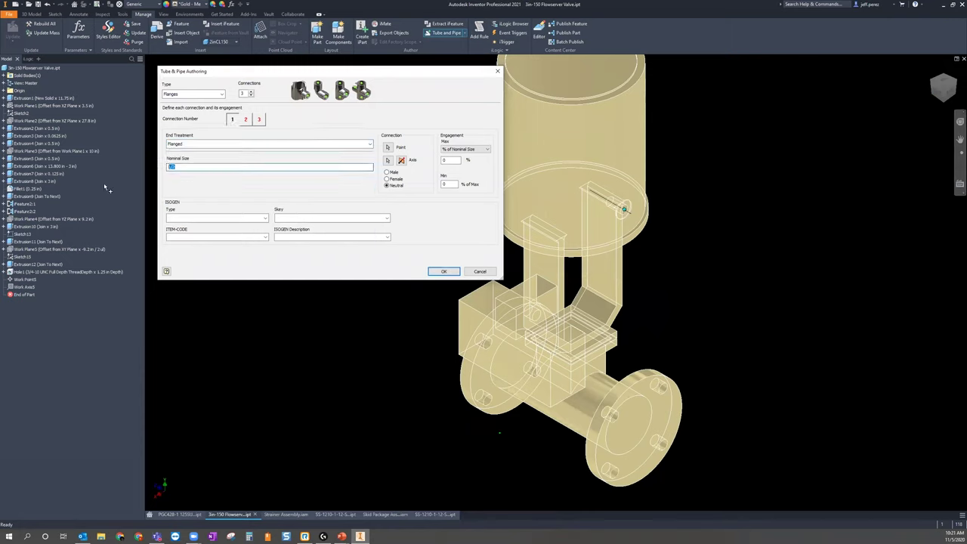
text(3)
Redefine connection 1's point and axis using the circular edge of the valve body's flange nearest the box-shaped housing's opposite end
click(388, 147)
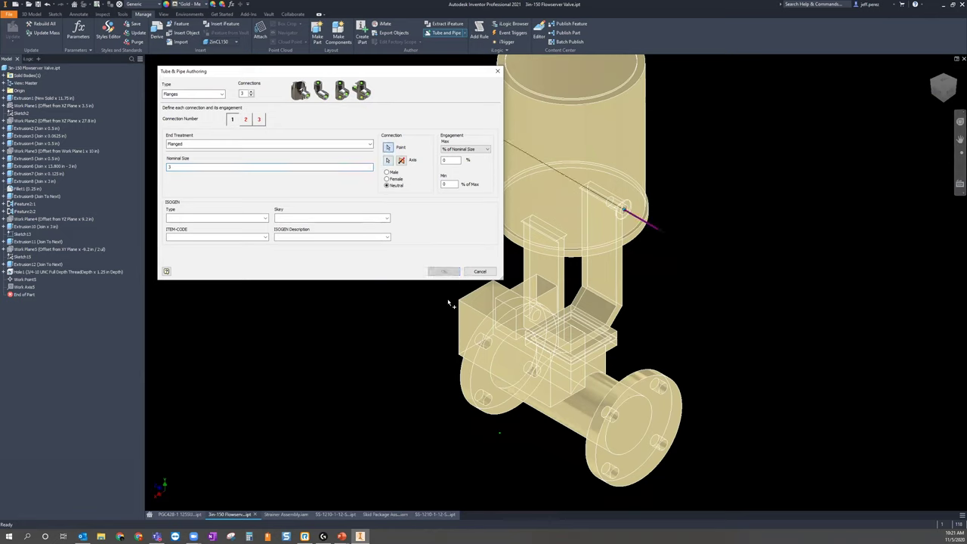
click(463, 368)
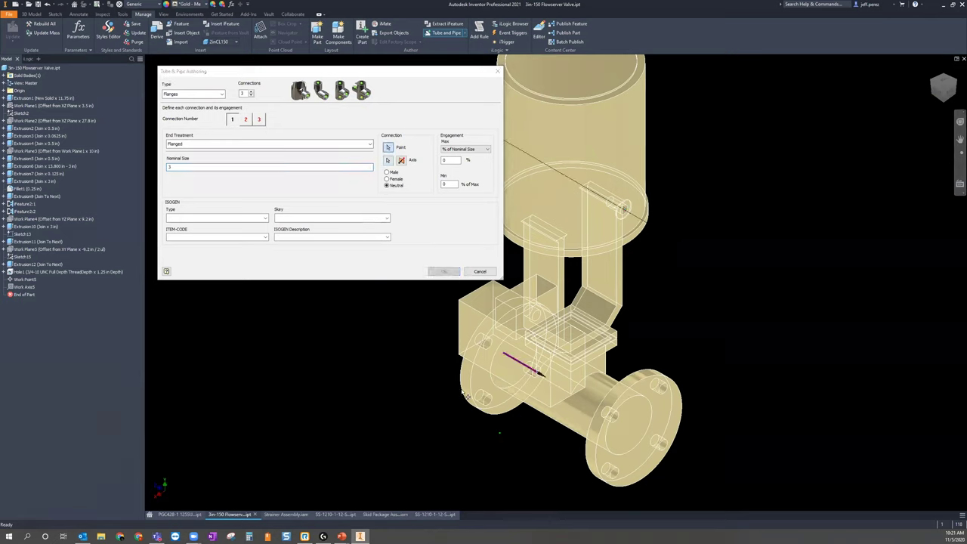
click(932, 69)
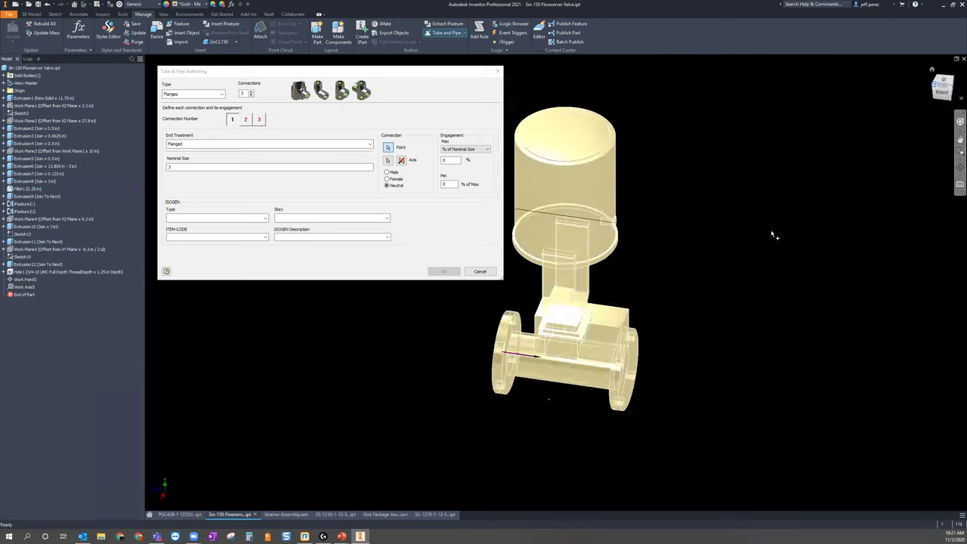
scroll(763, 335, up, 5)
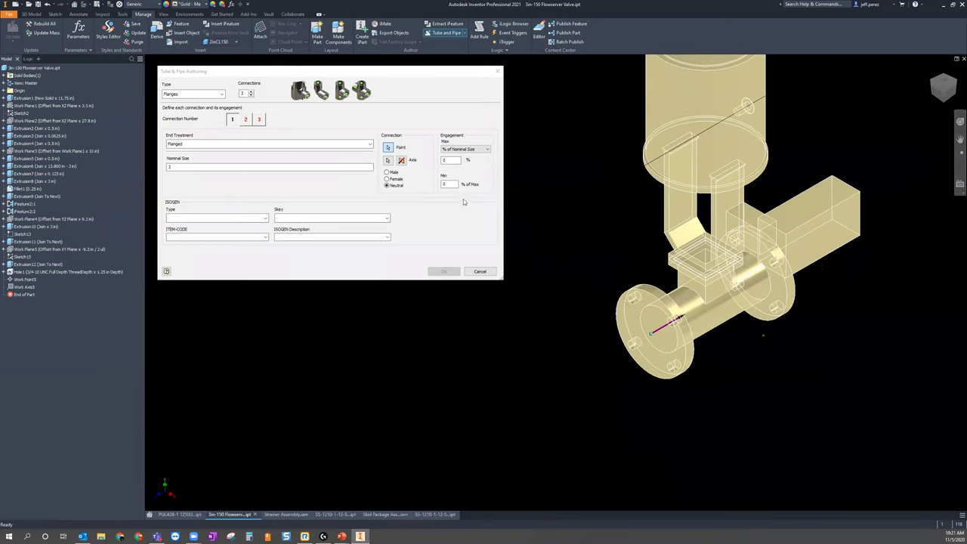
click(387, 160)
Switch to the valve's connection 2 and give it a nominal size of 3
click(247, 121)
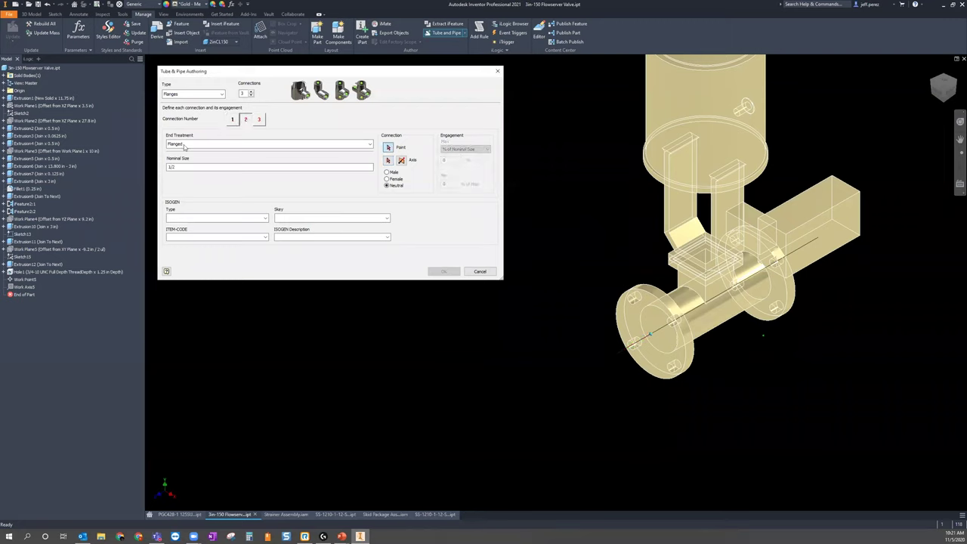
click(196, 165)
text(3)
Define connection 2's point and axis from the opposite flange's circular edge and reverse the axis direction
click(956, 83)
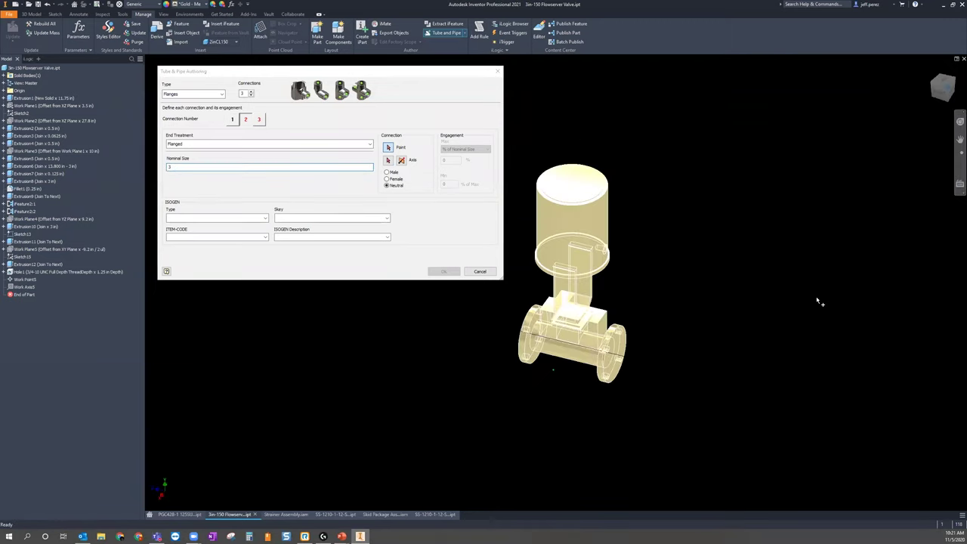
scroll(574, 369, up, 3)
click(573, 372)
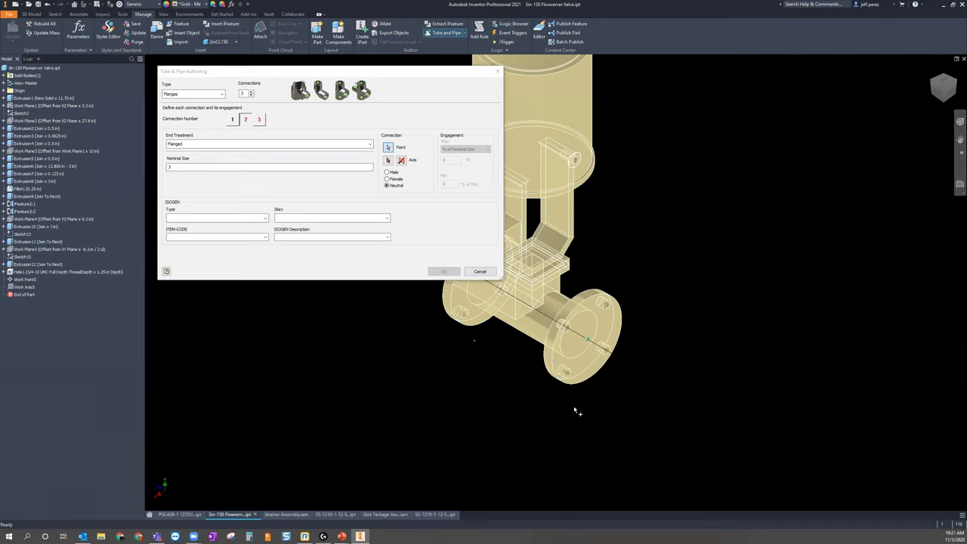
click(388, 159)
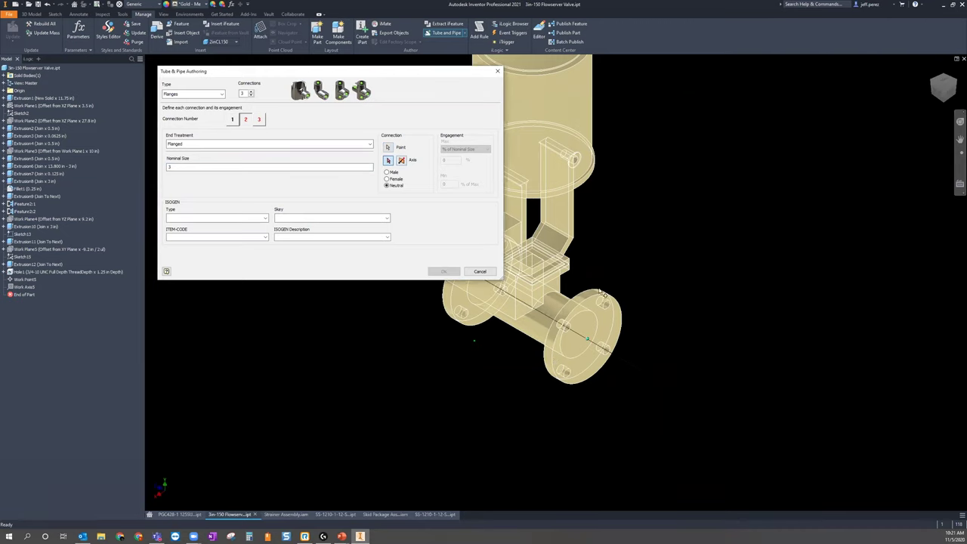
click(602, 295)
click(401, 161)
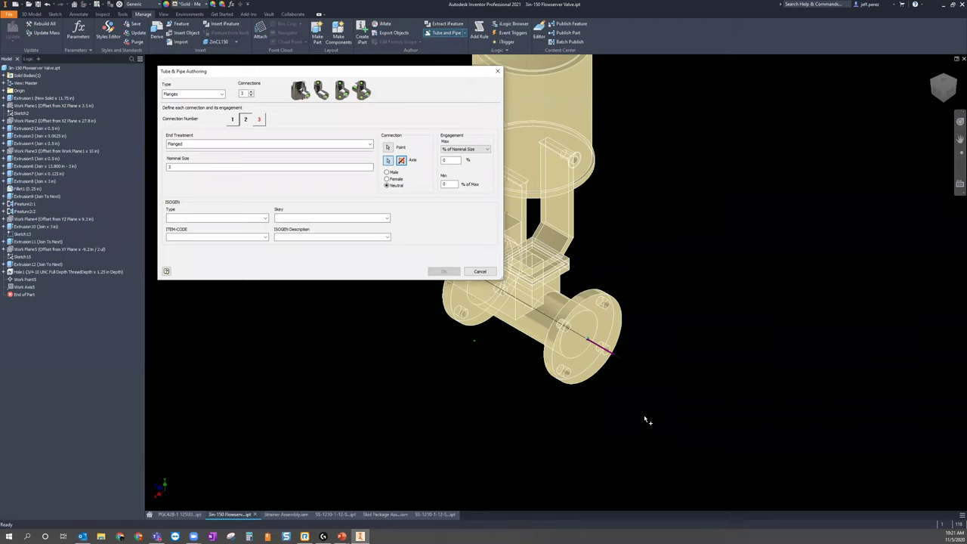
Switch to the valve's connection 3 and set its end treatment to Other
click(259, 119)
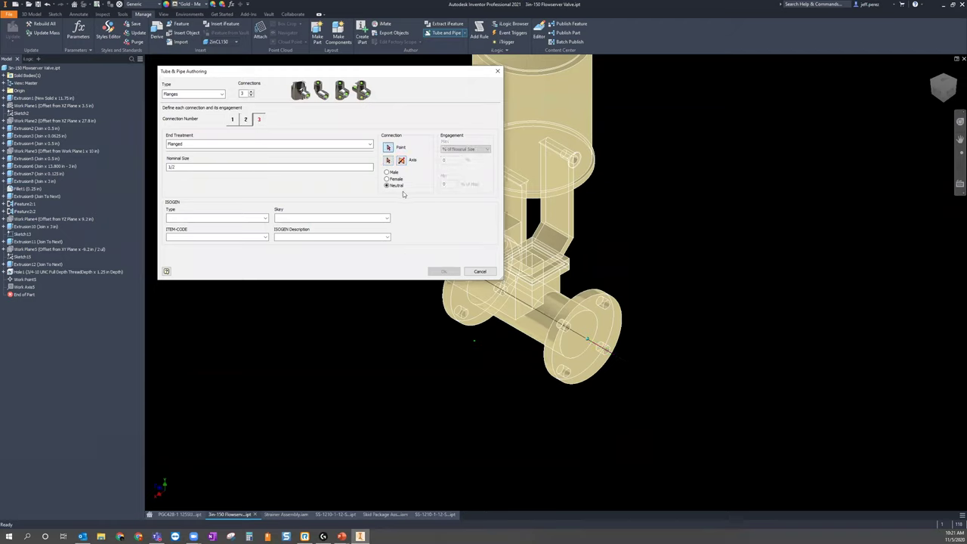
click(342, 144)
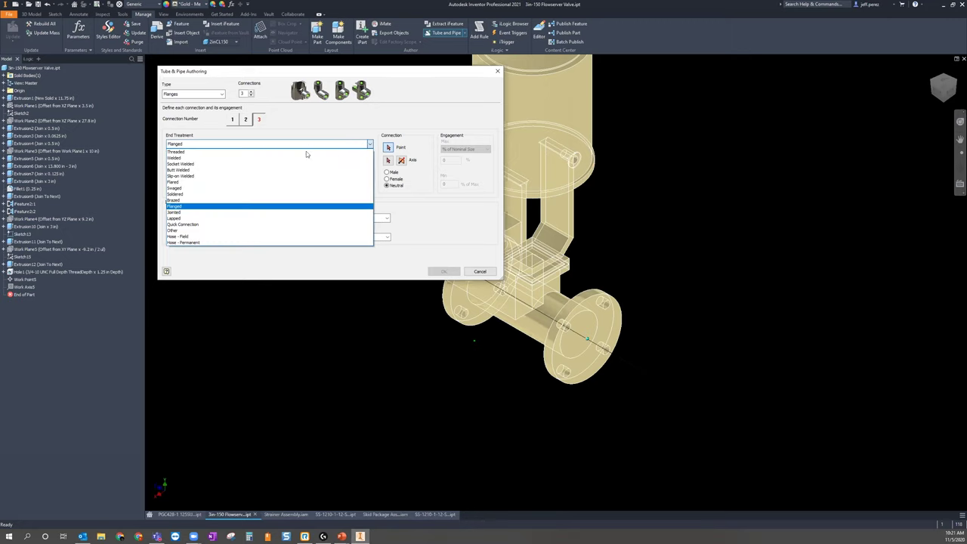
click(188, 230)
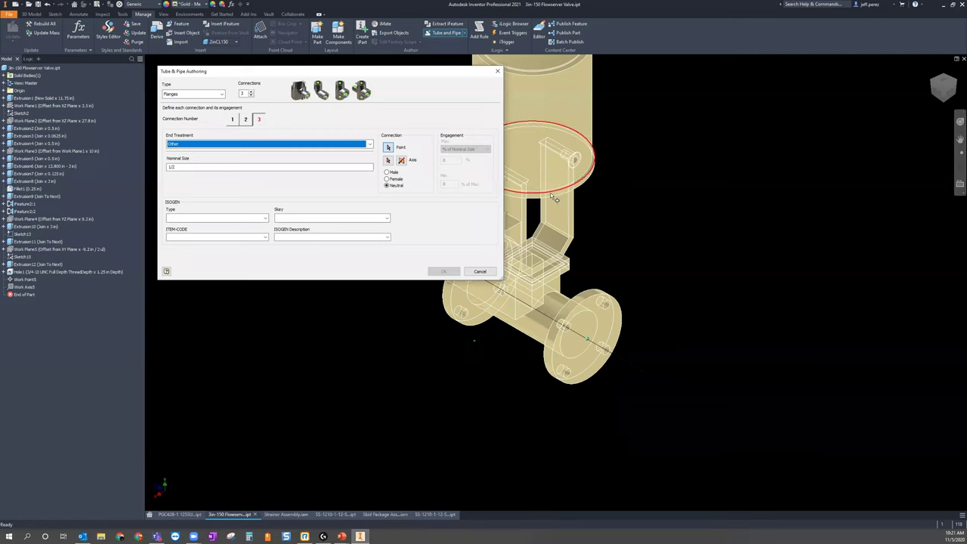
Define connection 3's point and axis using the circular edge of the threaded port's boss on the valve's large cylinder
scroll(596, 174, up, 5)
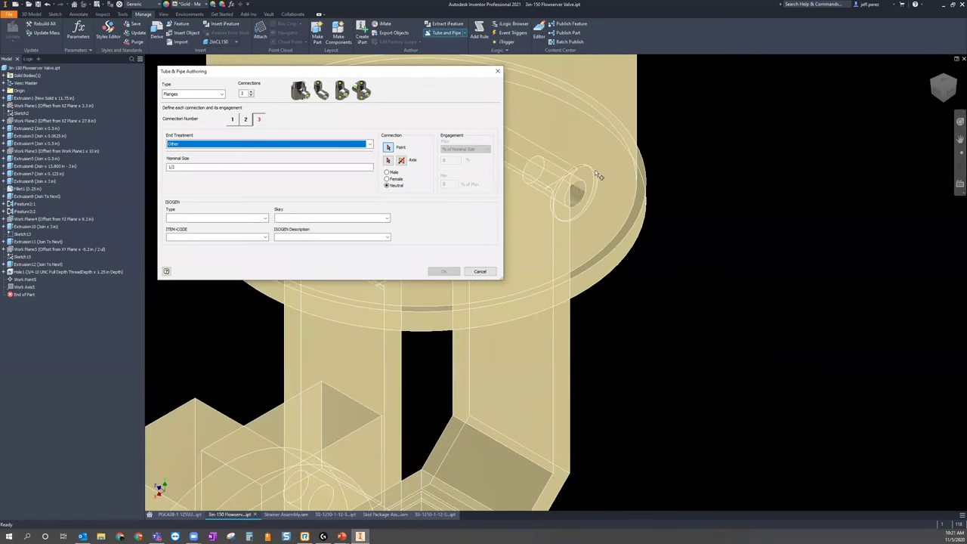
click(597, 177)
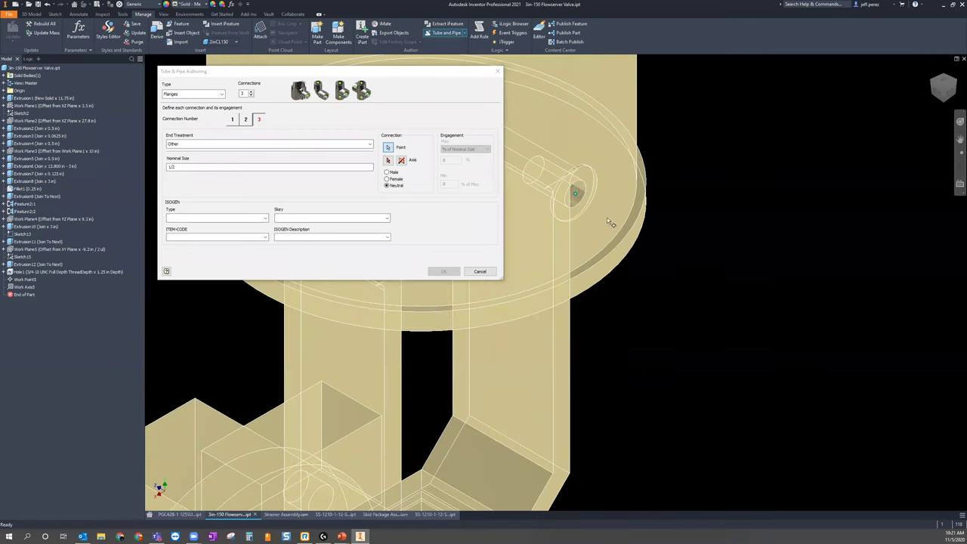
click(388, 160)
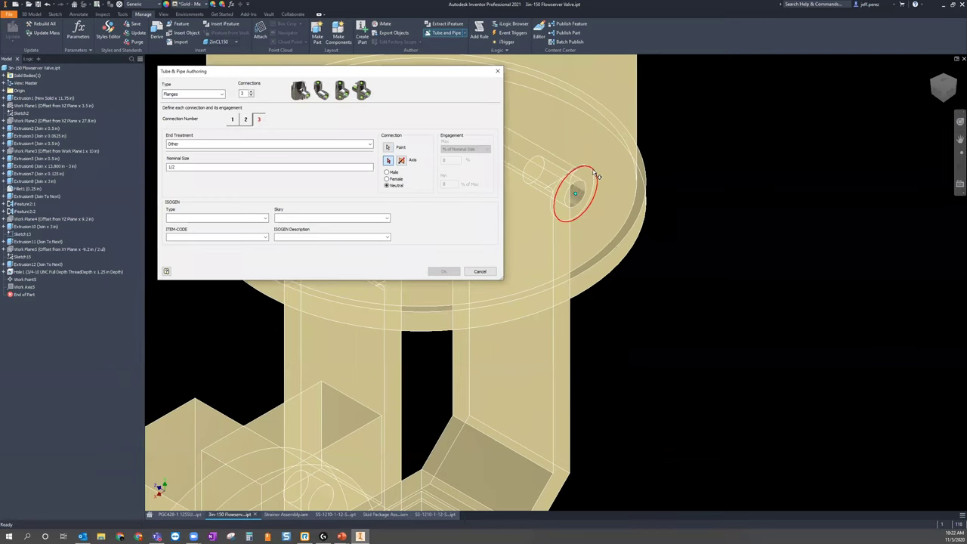
click(592, 180)
scroll(586, 201, up, 3)
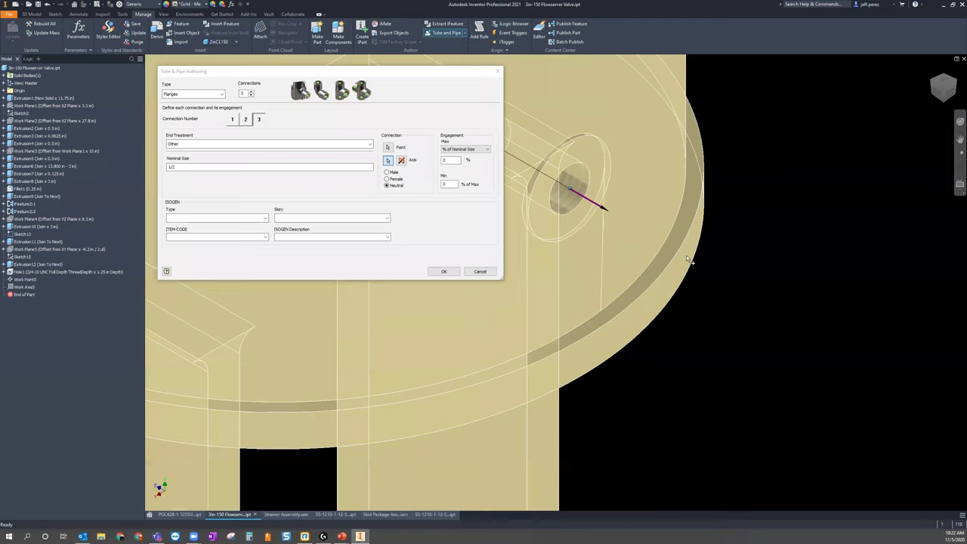
Set the valve's connection 3 to Female and apply the tube and pipe authoring
click(392, 179)
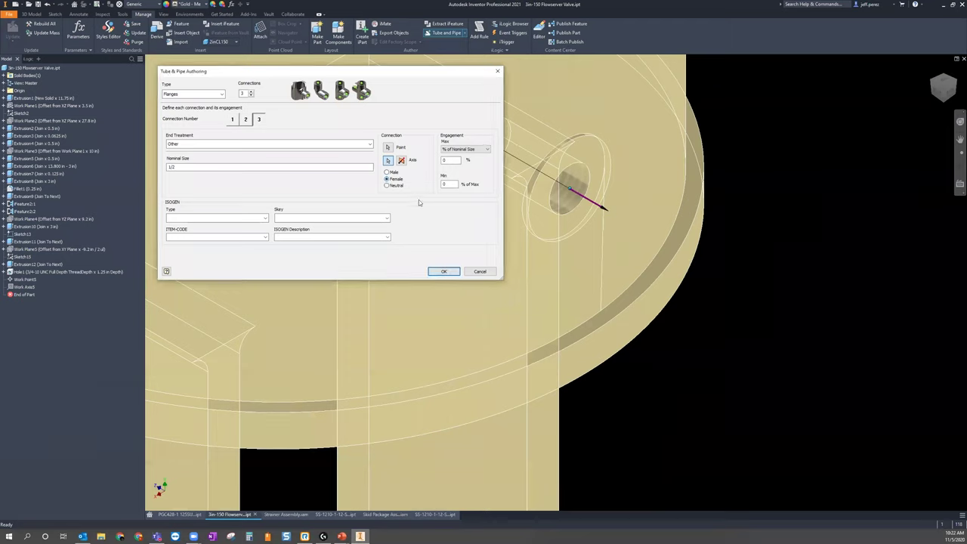
click(173, 168)
click(443, 271)
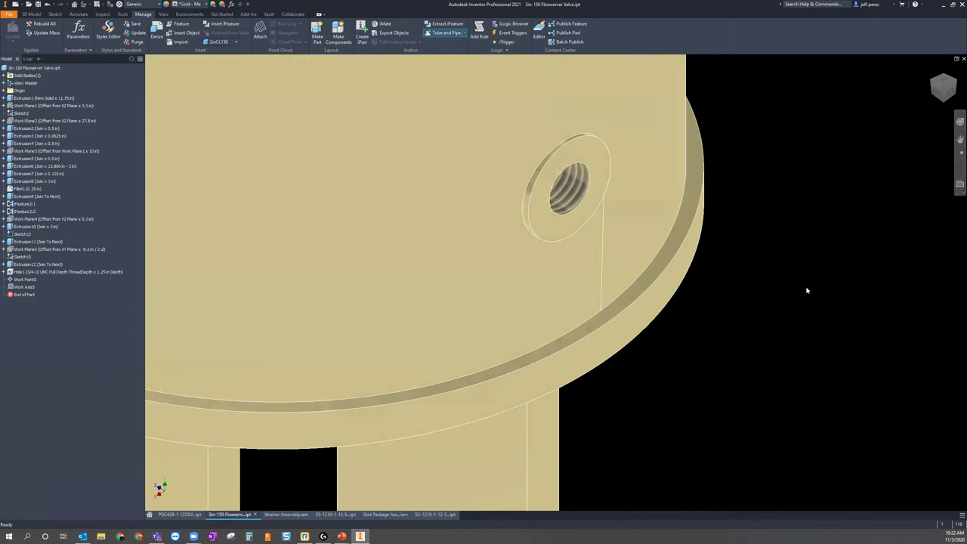
click(537, 295)
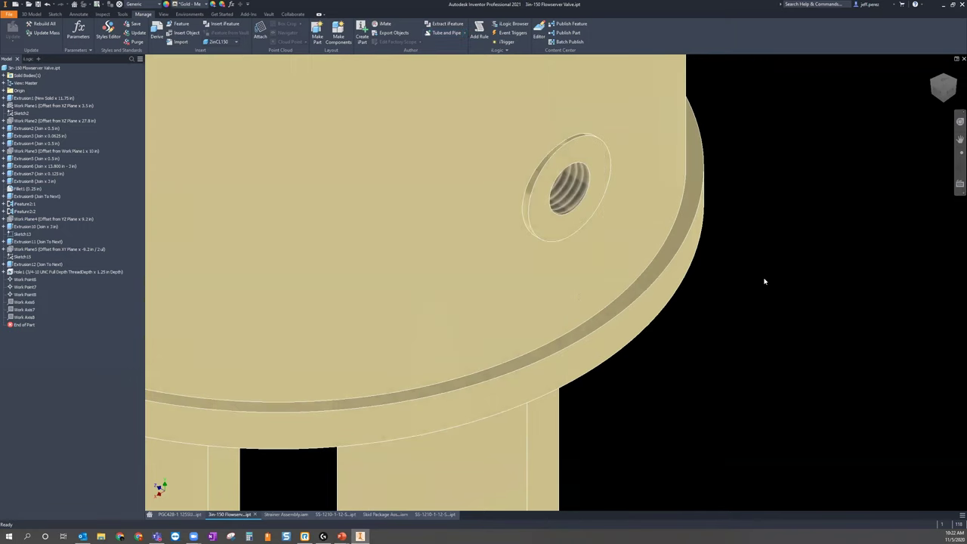
scroll(764, 281, down, 8)
middle_drag(770, 276, 609, 269)
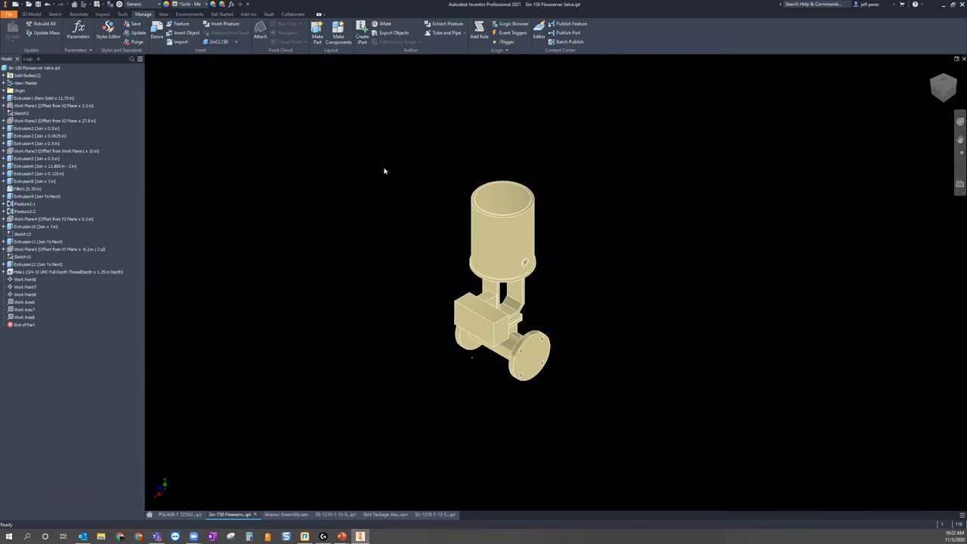
Switch to the strainer assembly and create a new part from the Standard.ipt template
click(287, 514)
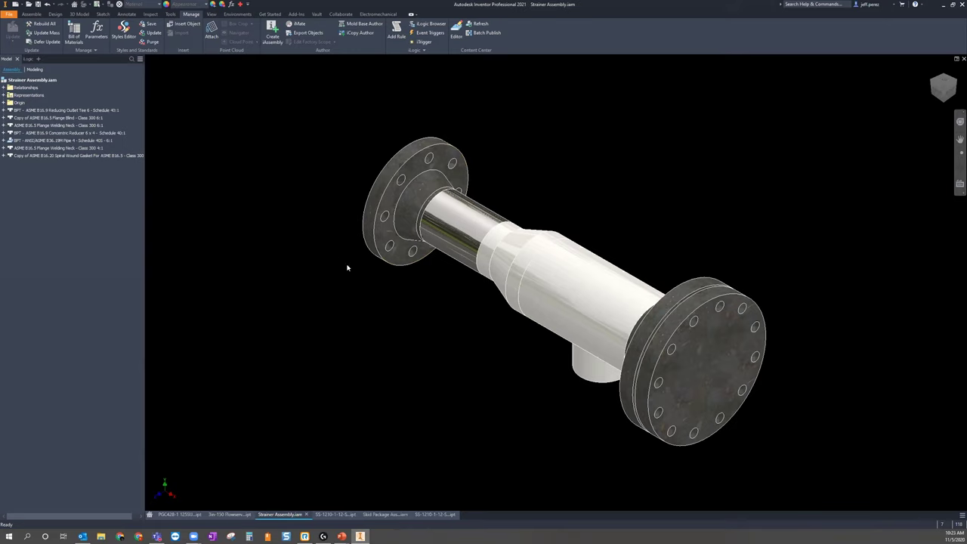
click(15, 4)
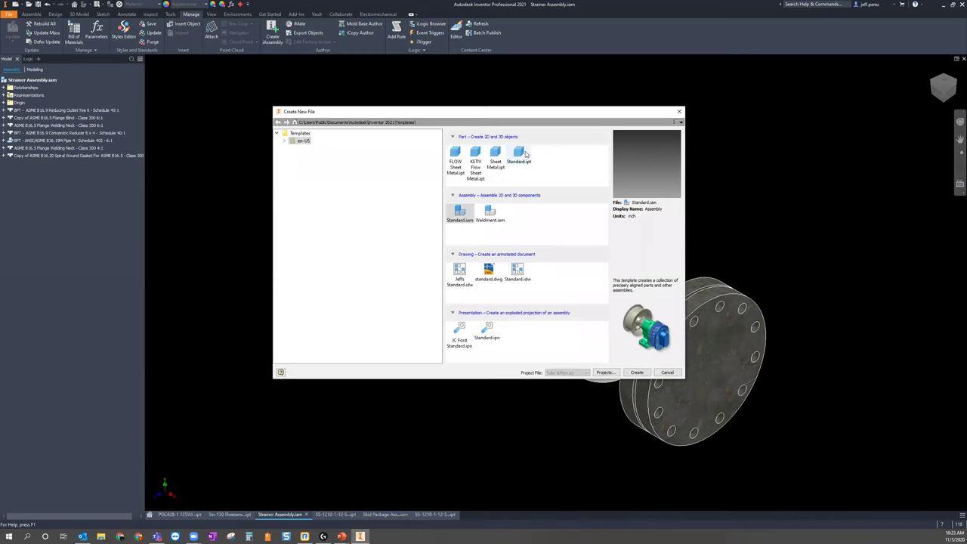
key(Return)
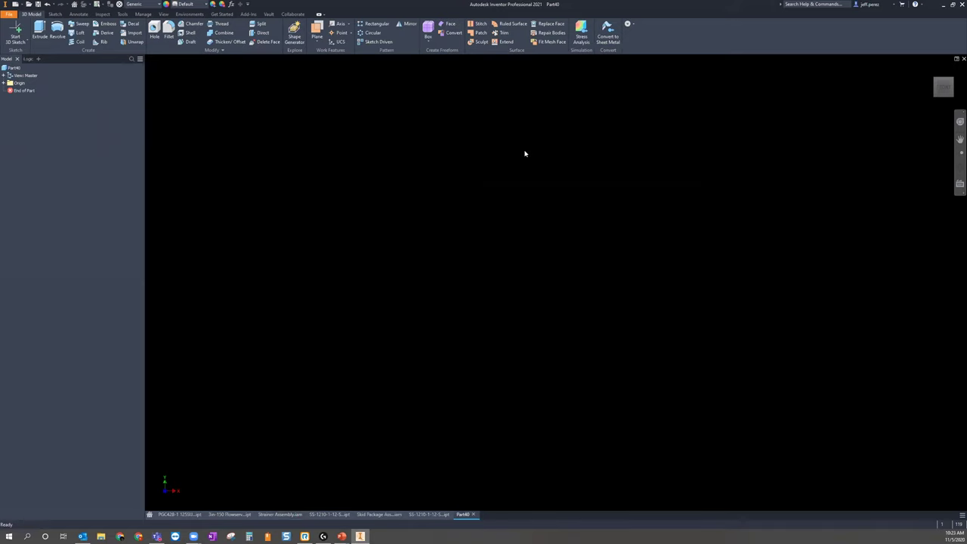
Start a Derive in the new part using Strainer Assembly.iam from the Strainer Assembly folder
click(143, 13)
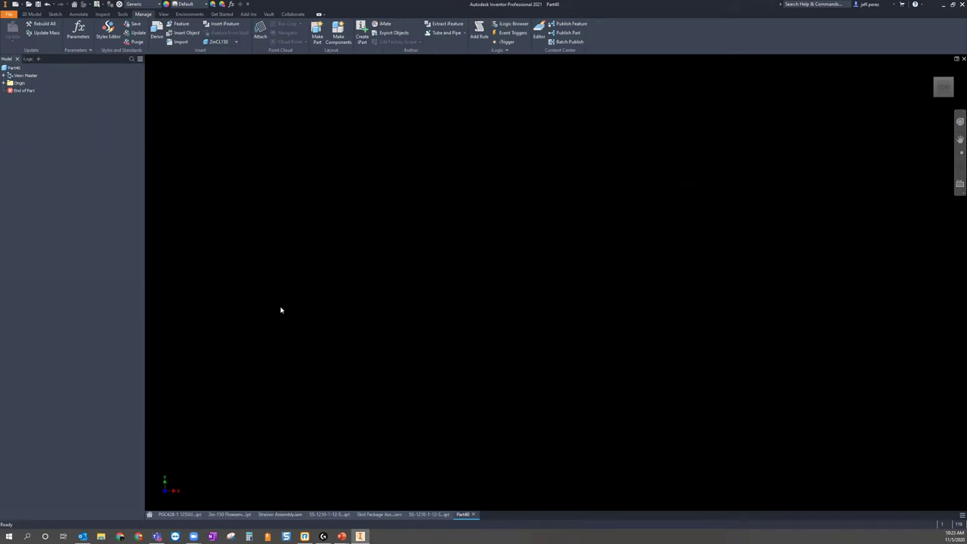
click(158, 33)
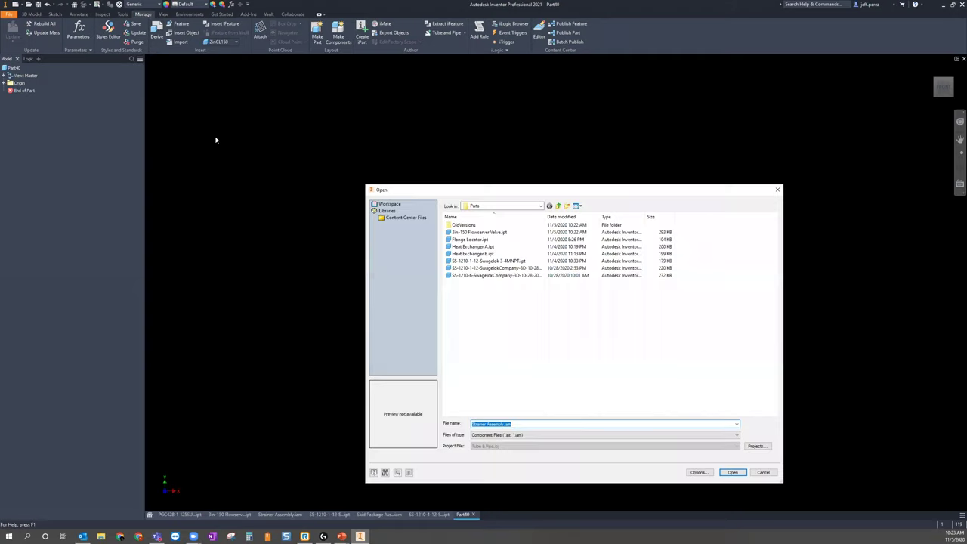
click(558, 205)
drag(556, 190, 491, 163)
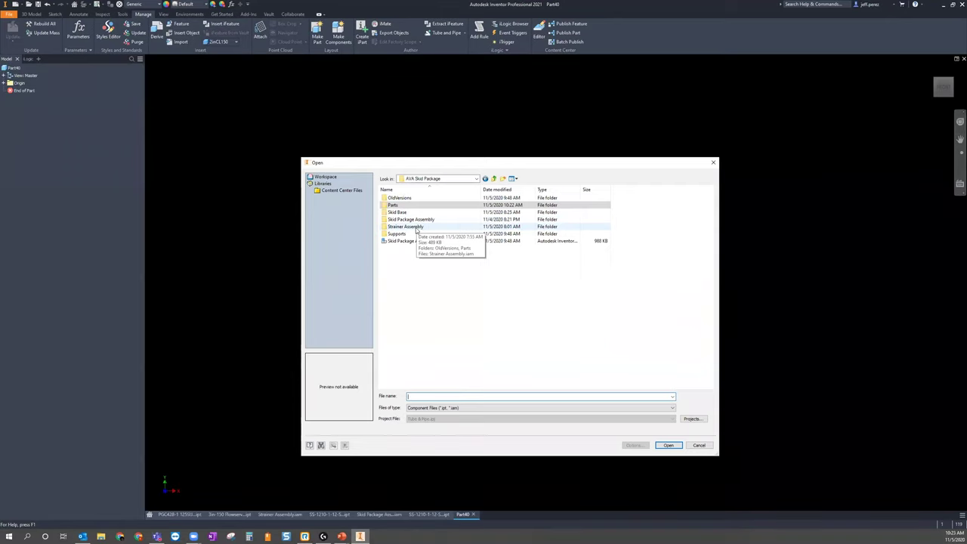
double_click(420, 228)
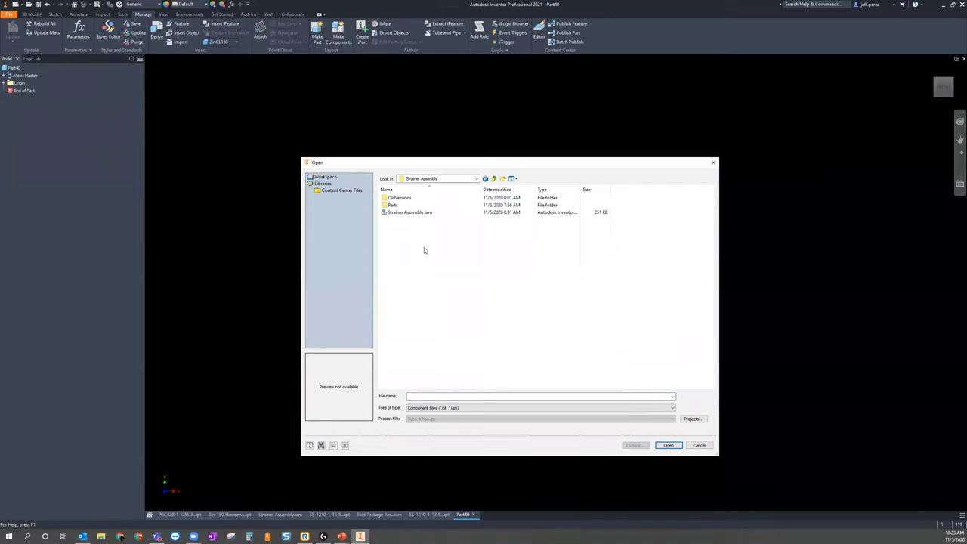
double_click(412, 212)
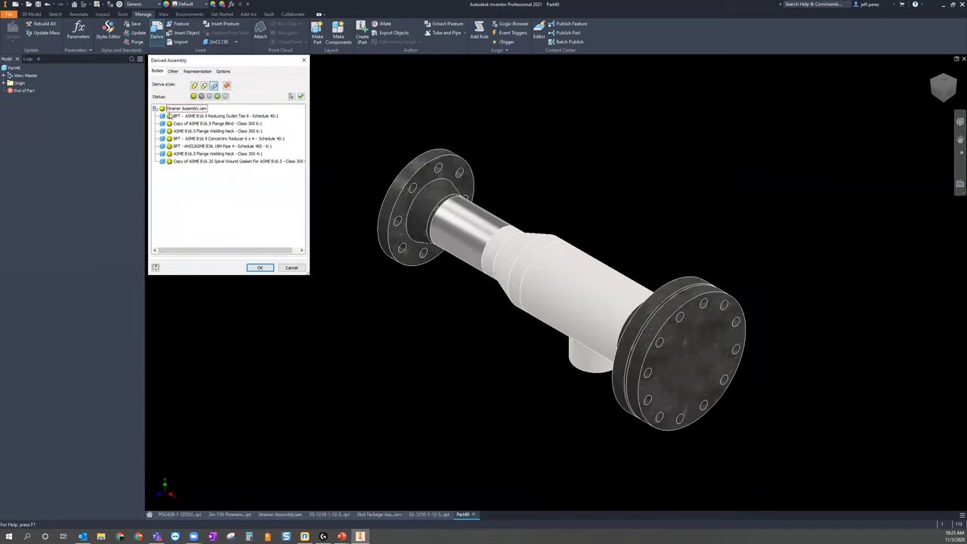
Complete the derived assembly with all strainer components included as separate solid bodies
key(Up)
key(Up)
key(Up)
key(Up)
key(Up)
key(Up)
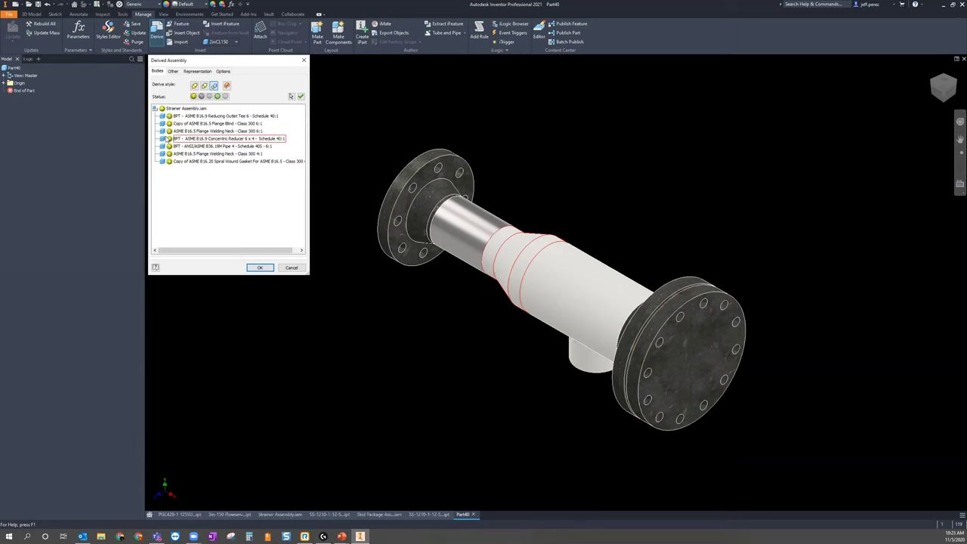
key(Up)
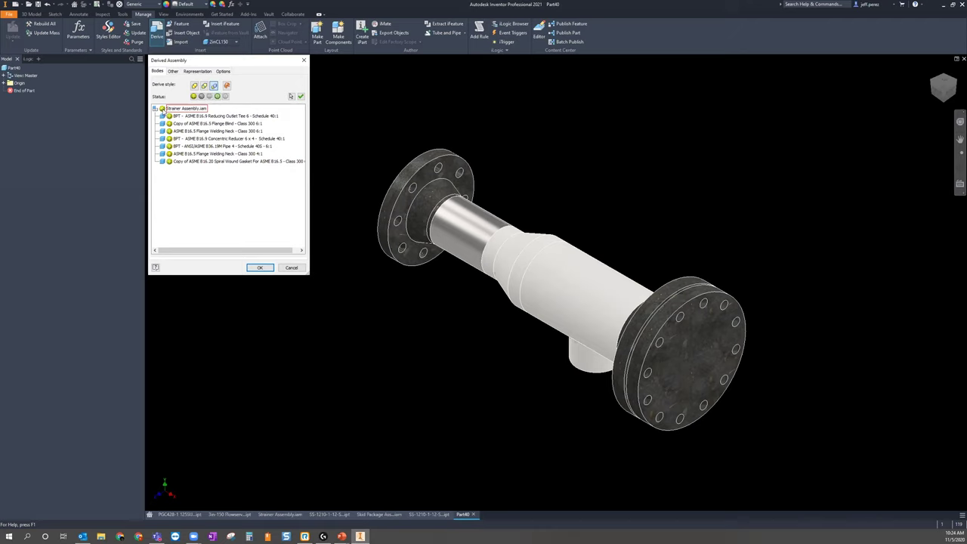
click(259, 267)
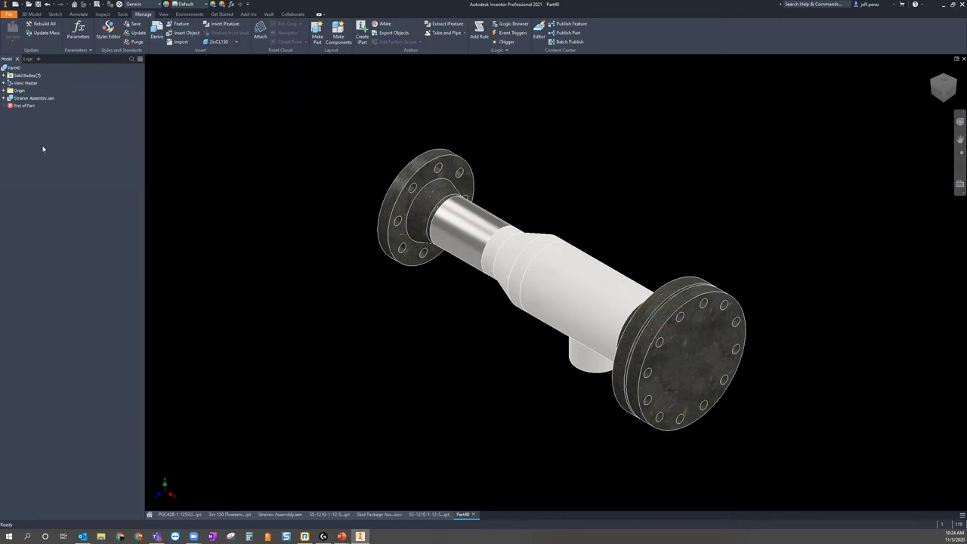
Save the derived part as Strainer in the AVA Skid Package's Strainer Assembly folder
click(37, 3)
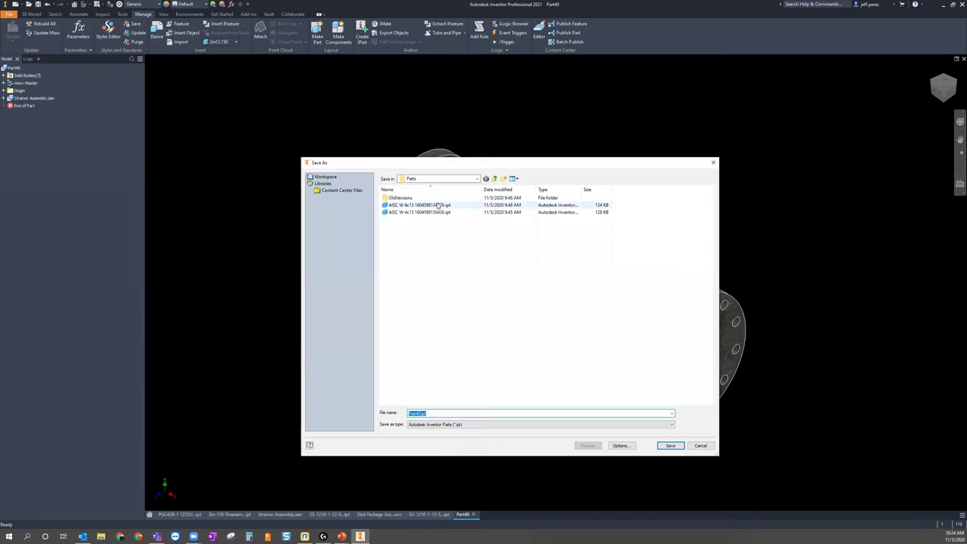
click(495, 179)
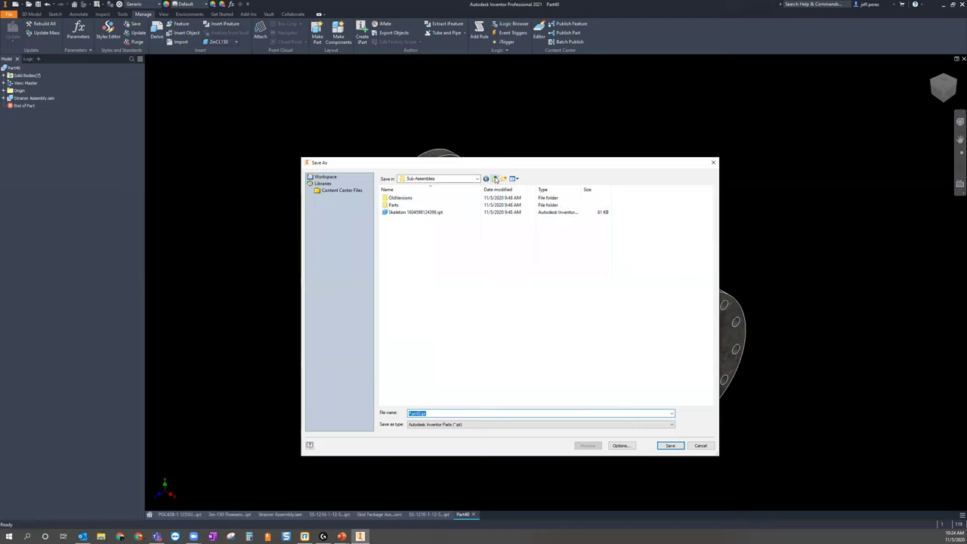
click(495, 178)
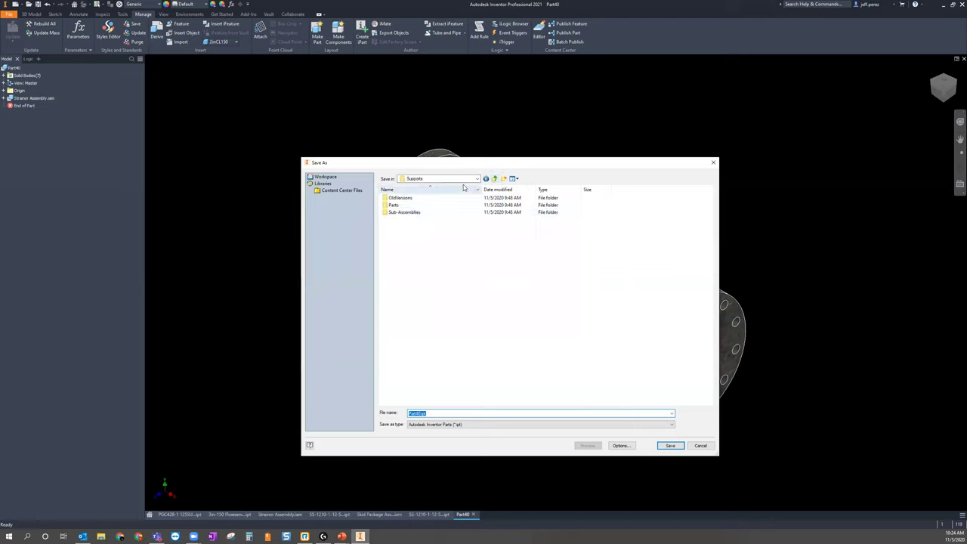
click(495, 178)
double_click(411, 227)
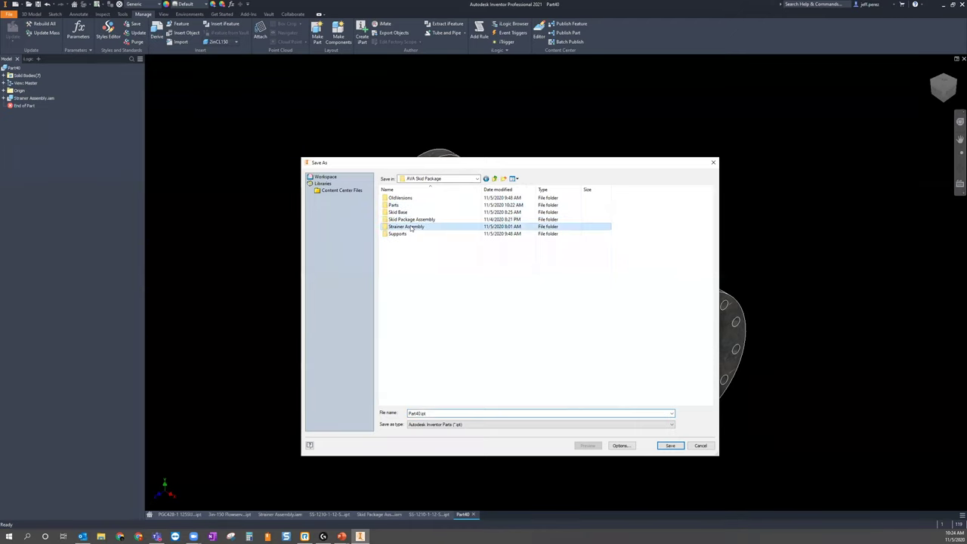
double_click(427, 413)
text(S)
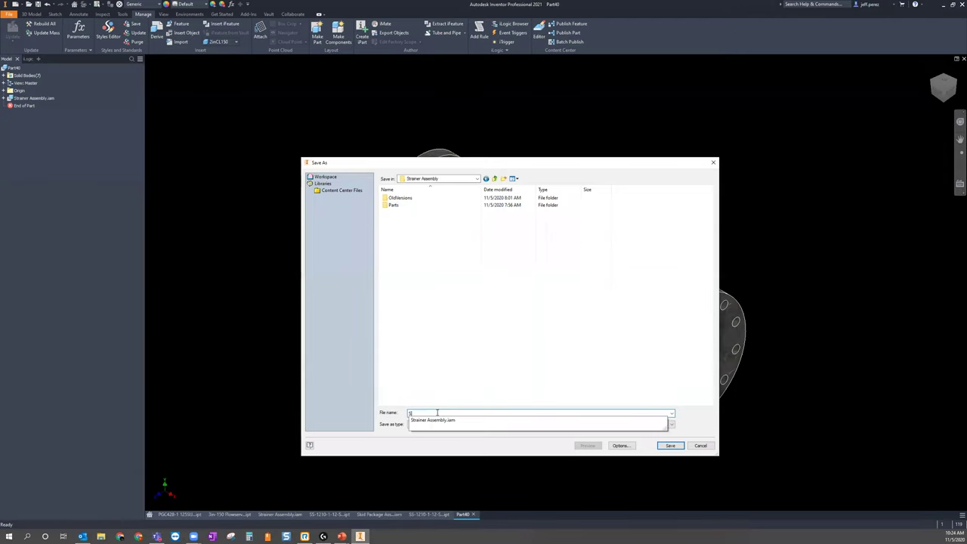
text(train)
key(Return)
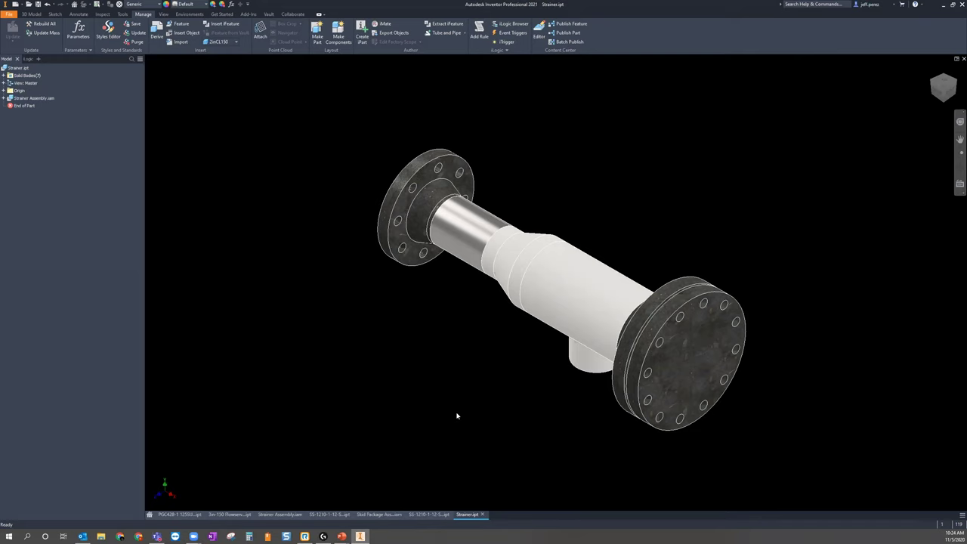
Start Tube & Pipe Authoring on the strainer with type Flanges and give connection 1 a nominal size of 4
click(447, 34)
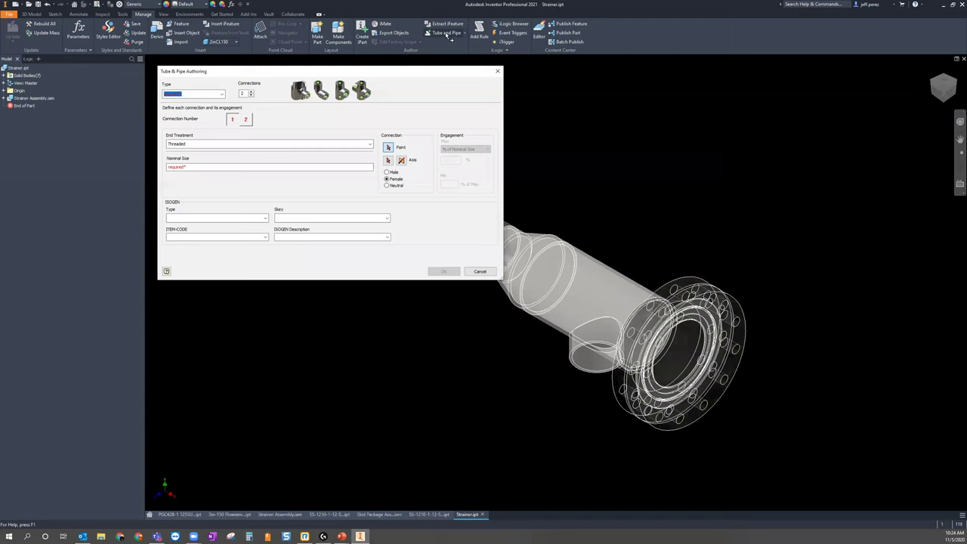
click(221, 94)
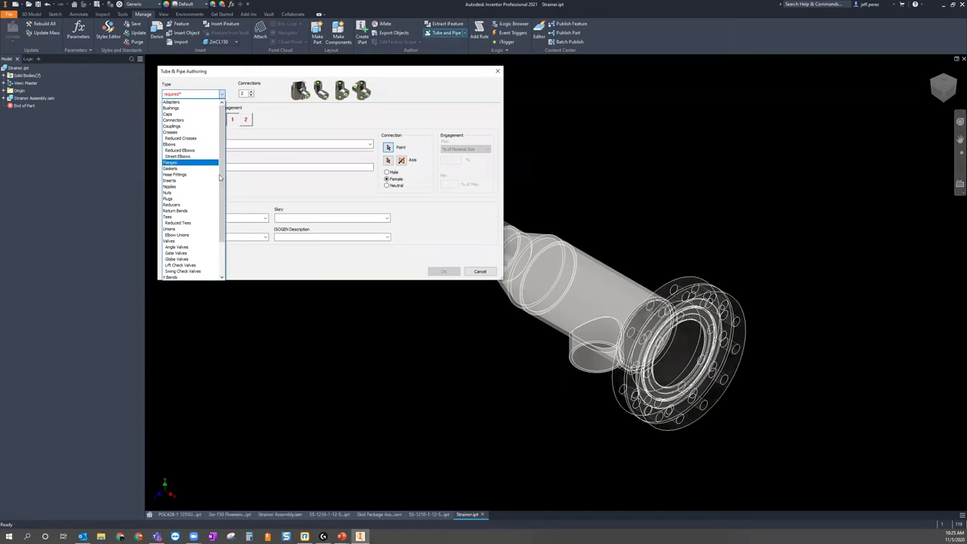
key(Return)
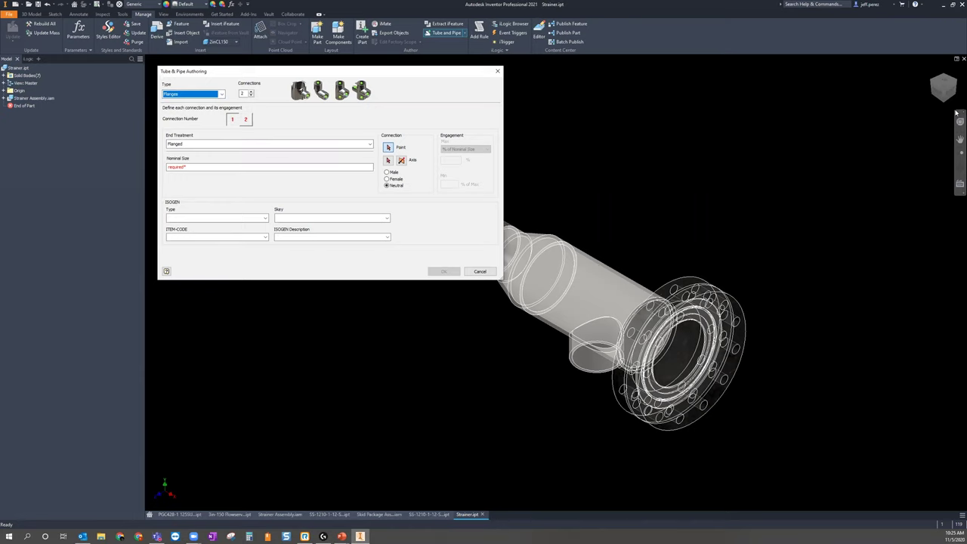
click(901, 154)
key(F6)
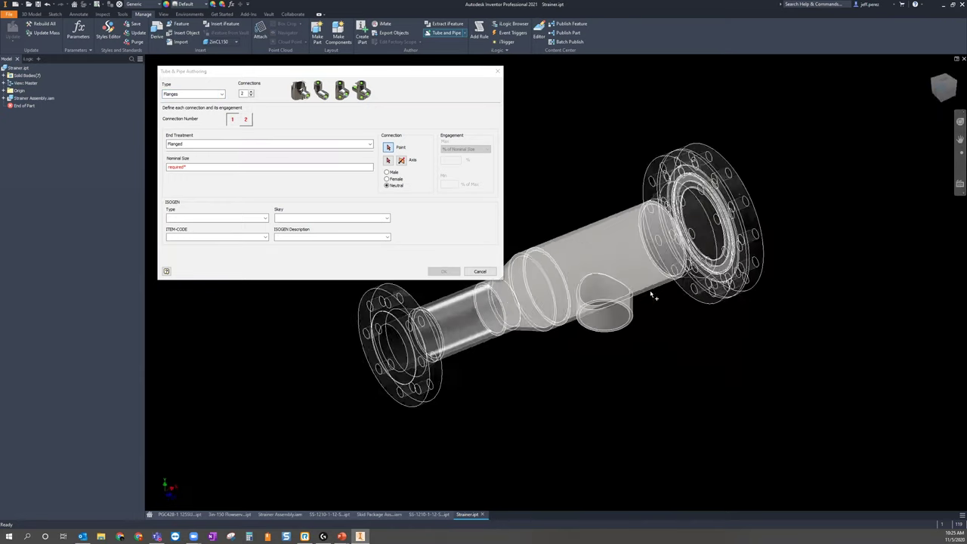
click(204, 165)
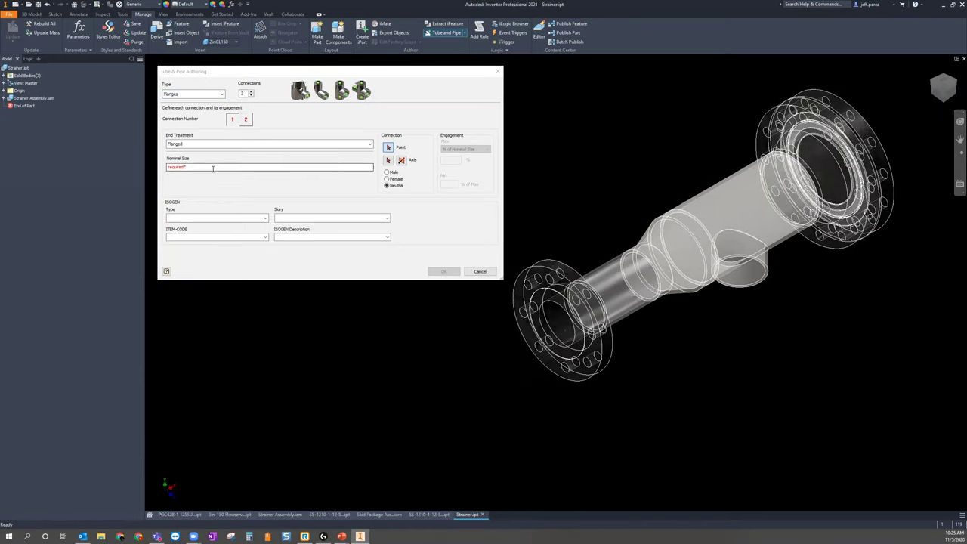
text(4)
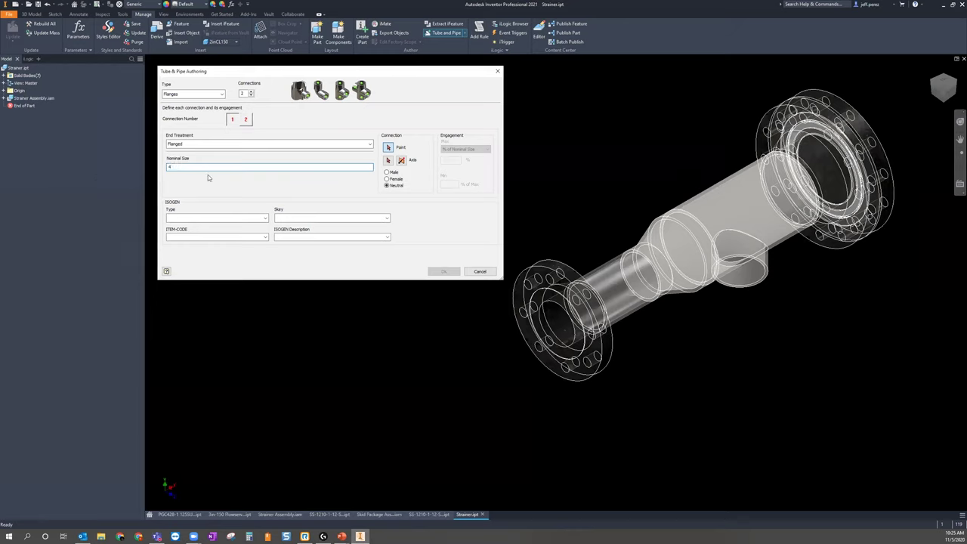
Define connection 1's point and axis from the circular face edge of the strainer's smaller flange
scroll(557, 321, up, 5)
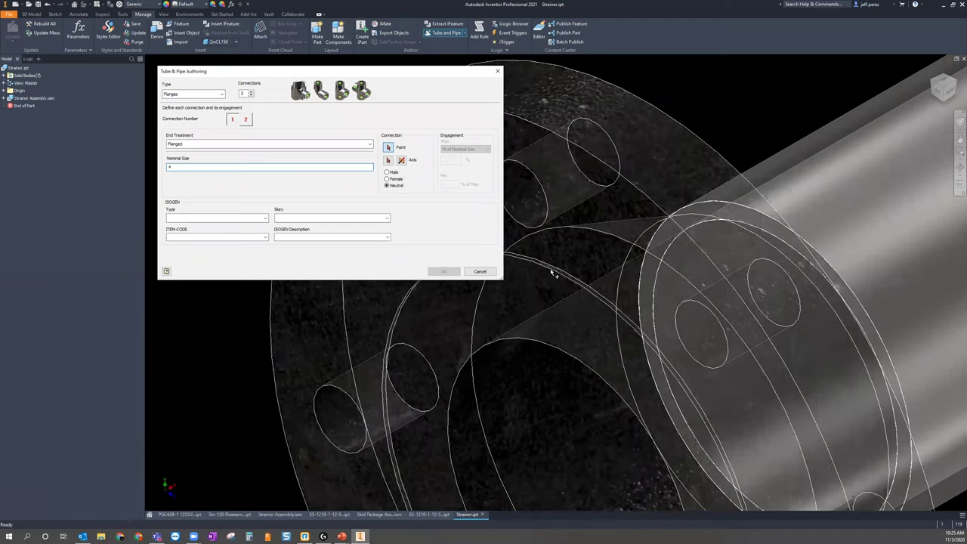
scroll(574, 270, down, 5)
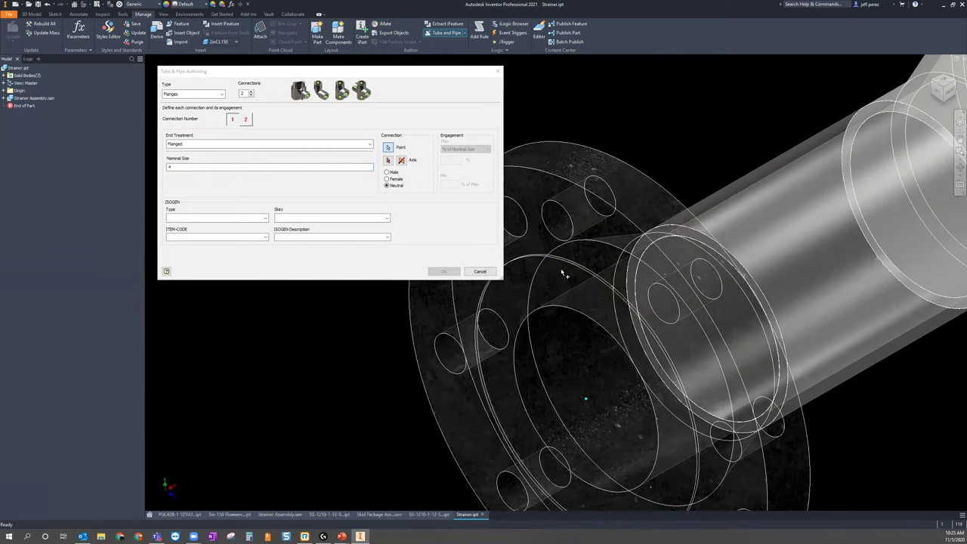
click(388, 161)
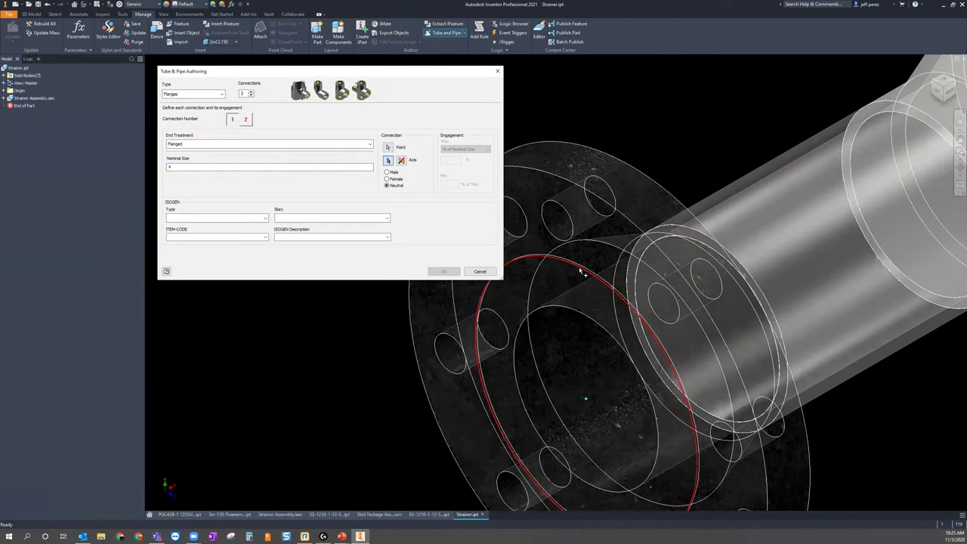
click(576, 327)
scroll(552, 341, down, 2)
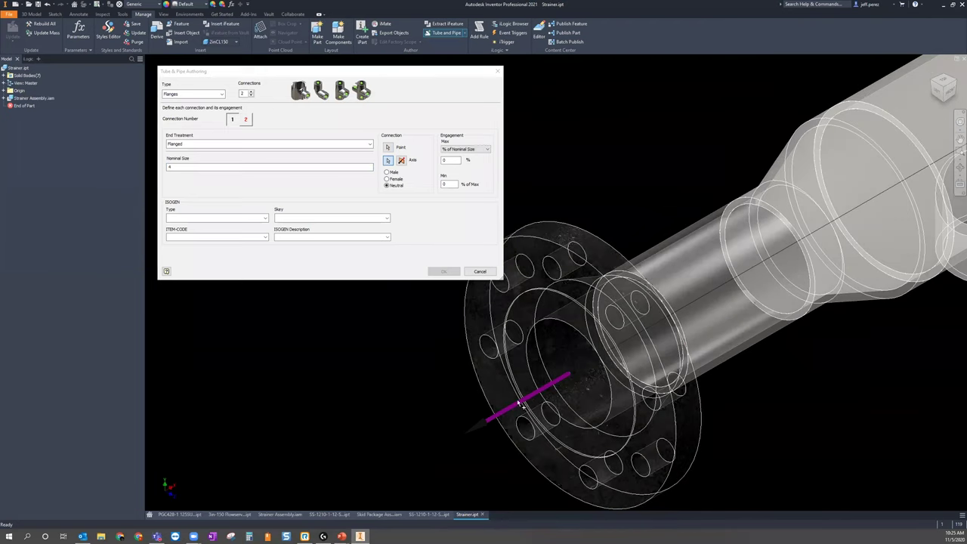
Set the end treatment of the strainer's connection 2 to Butt Welded
scroll(587, 366, down, 2)
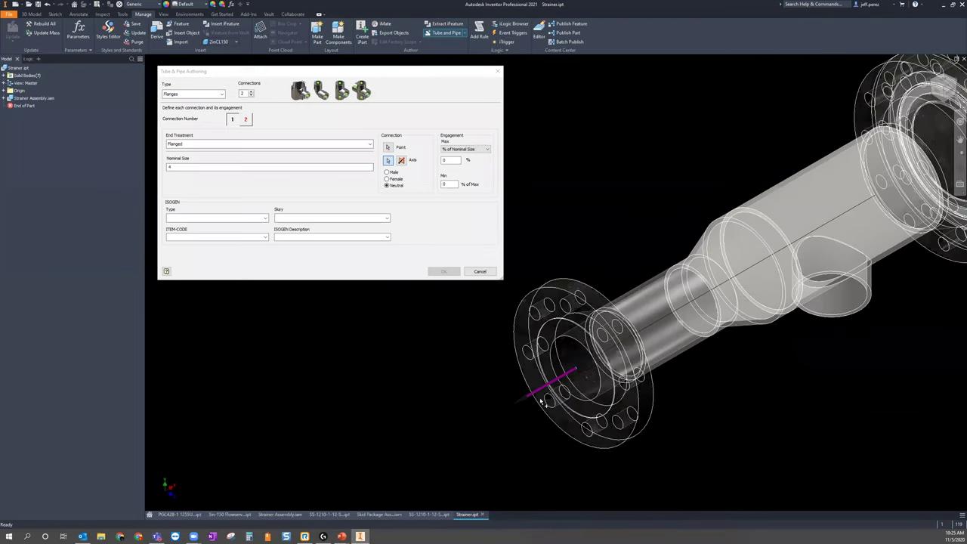
scroll(543, 355, down, 2)
click(245, 120)
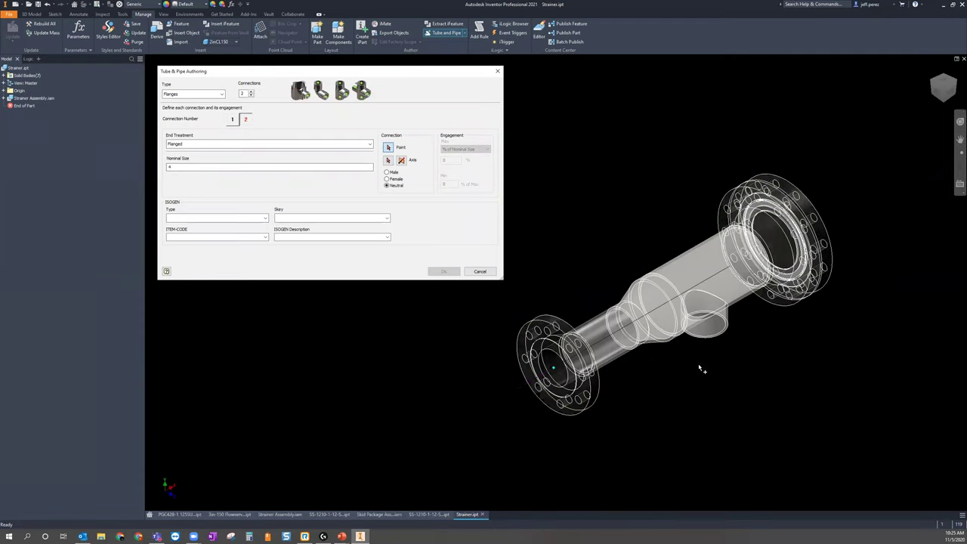
click(345, 145)
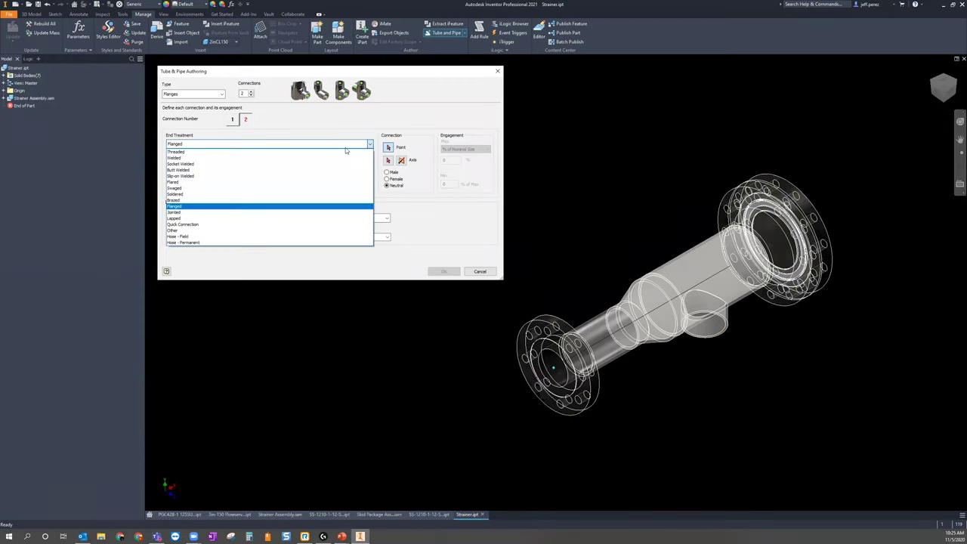
click(253, 170)
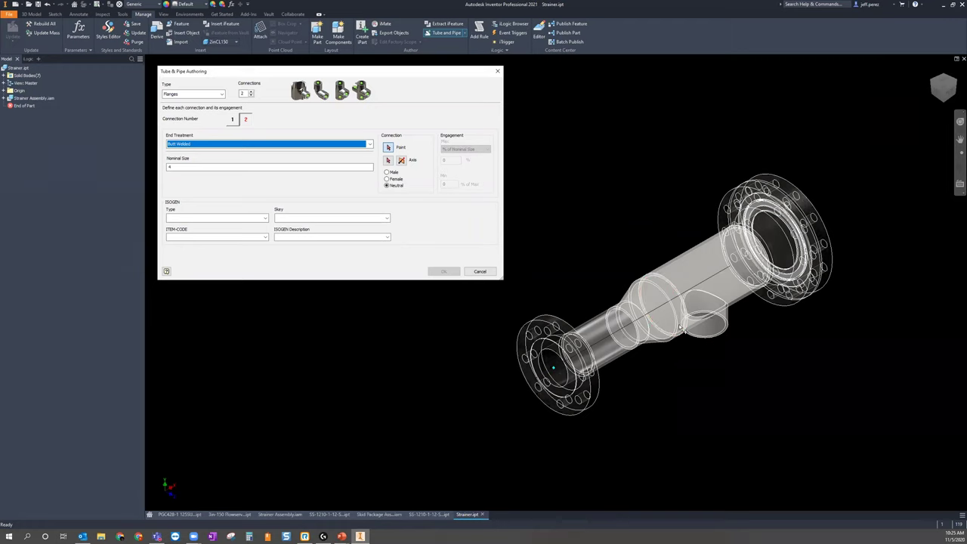
Define connection 2's point and axis from the end edge of the strainer's branch outlet and complete the authoring
click(727, 339)
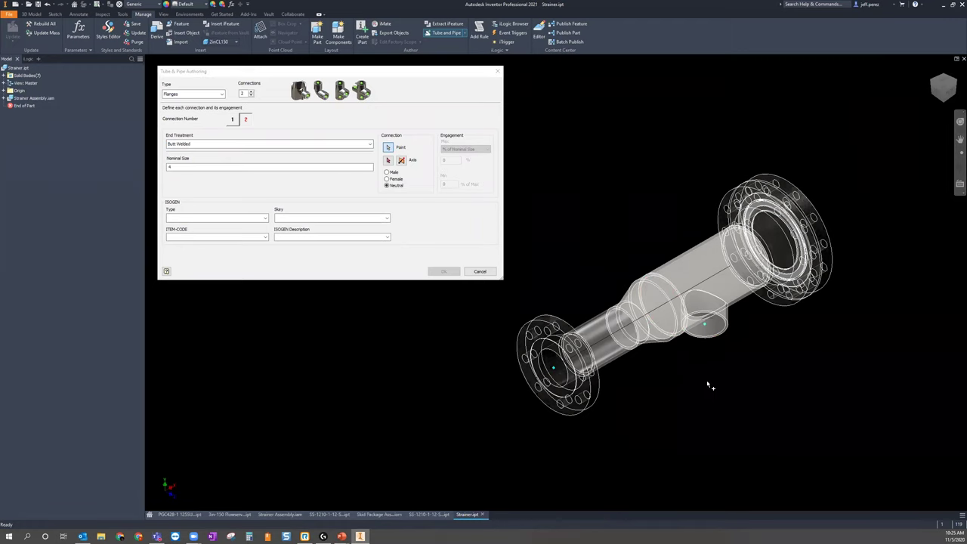
click(388, 160)
click(714, 378)
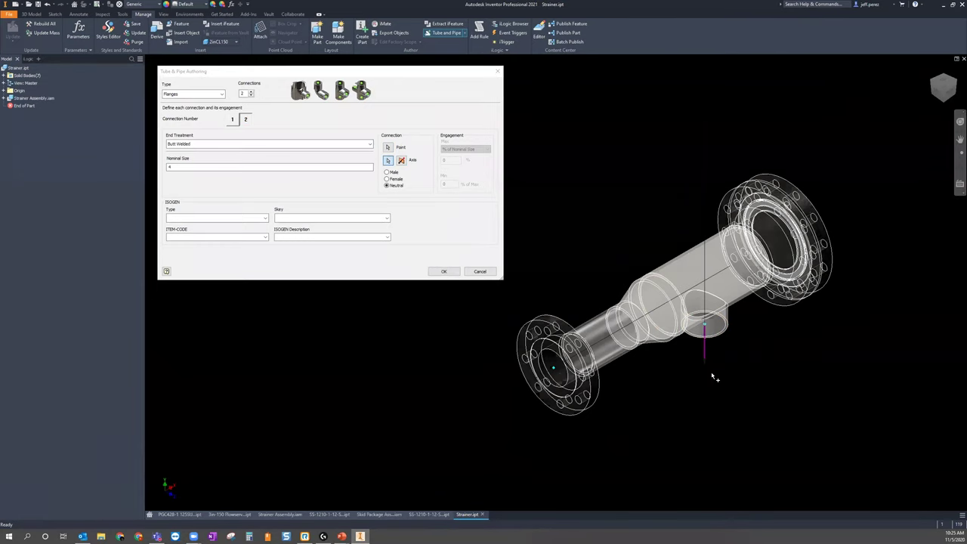
click(444, 272)
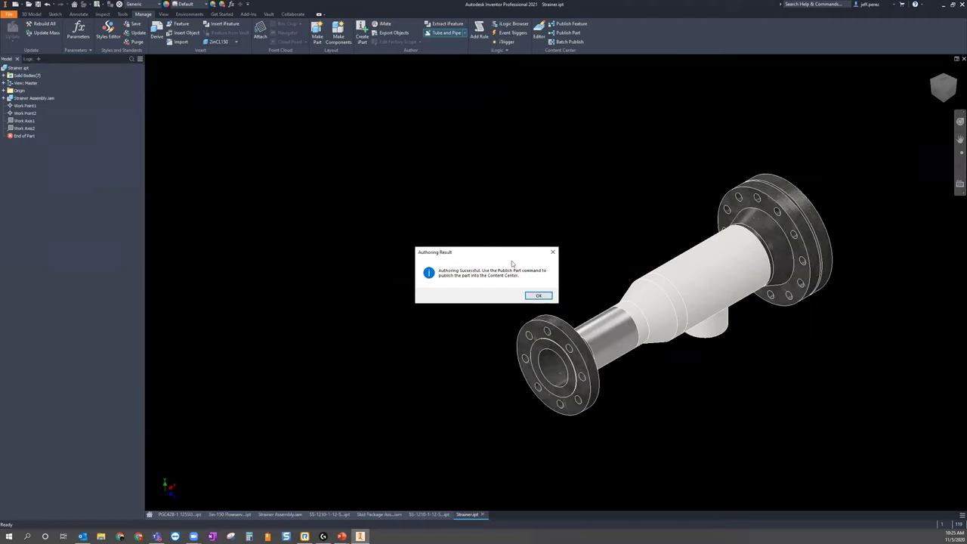
click(538, 295)
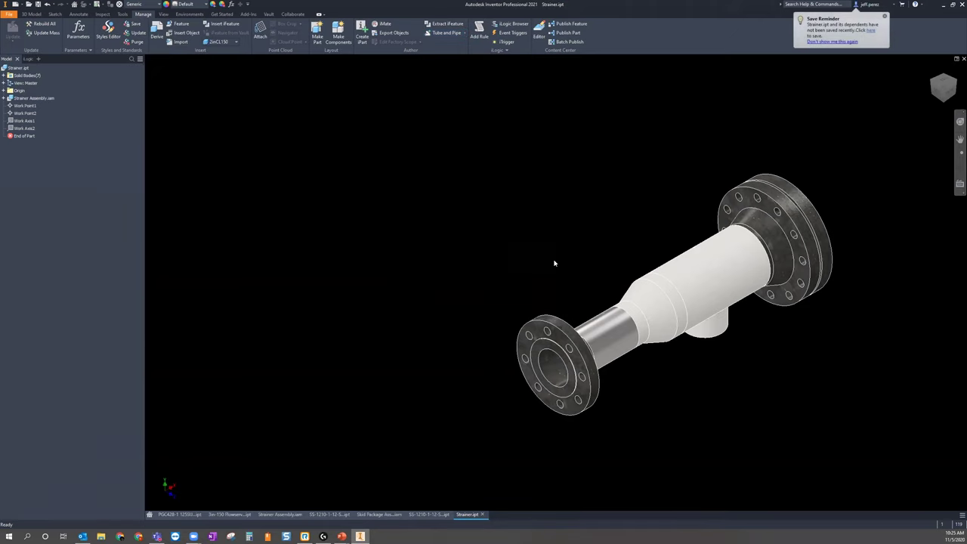
Compare the authored strainer part with the original Strainer Assembly
middle_drag(582, 273, 459, 259)
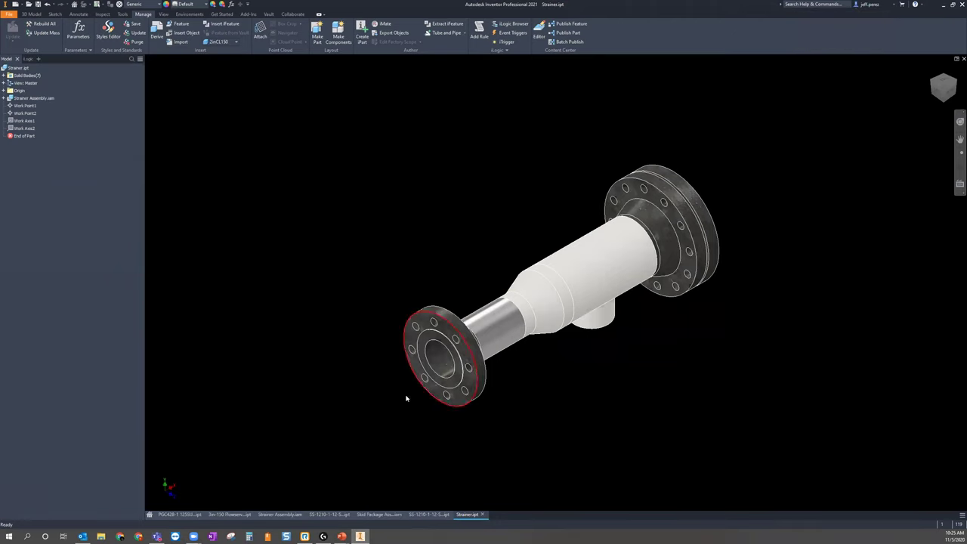
click(279, 515)
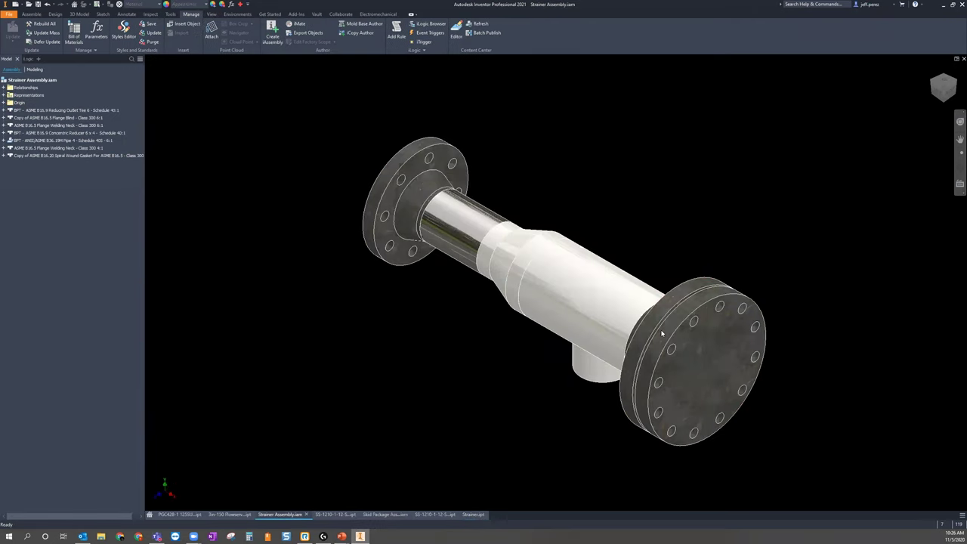
click(473, 515)
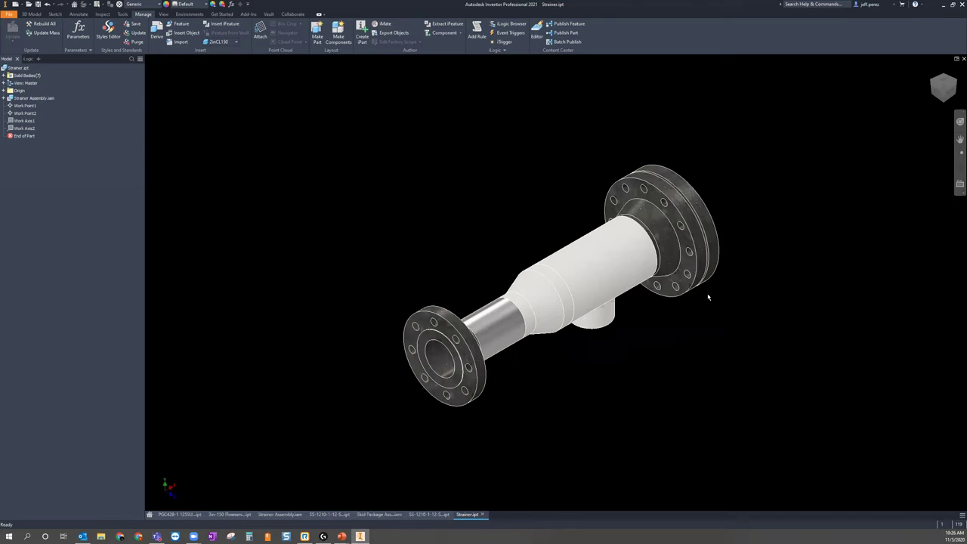
Start Tube & Pipe Authoring on the SS-1210-1-12 Swagelok fitting part with type Connectors
click(330, 514)
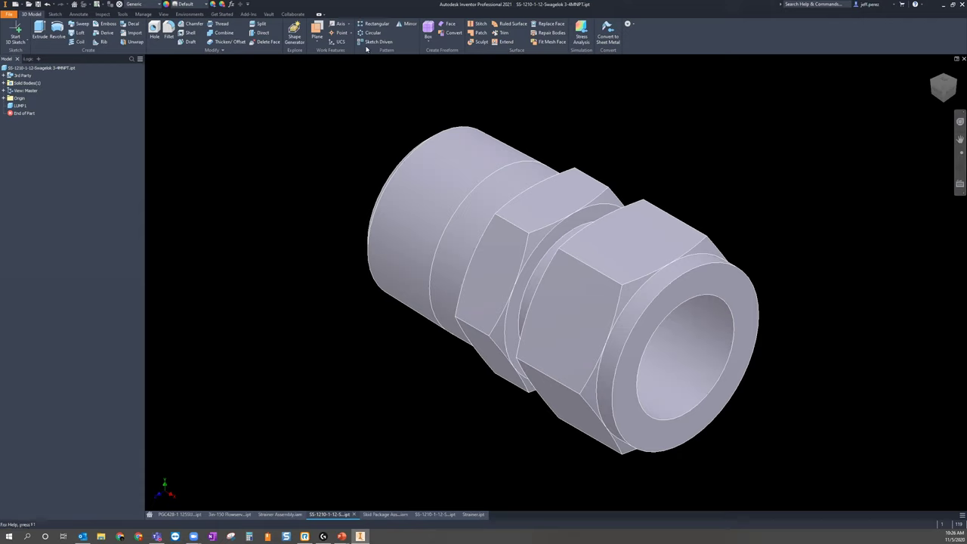
click(141, 14)
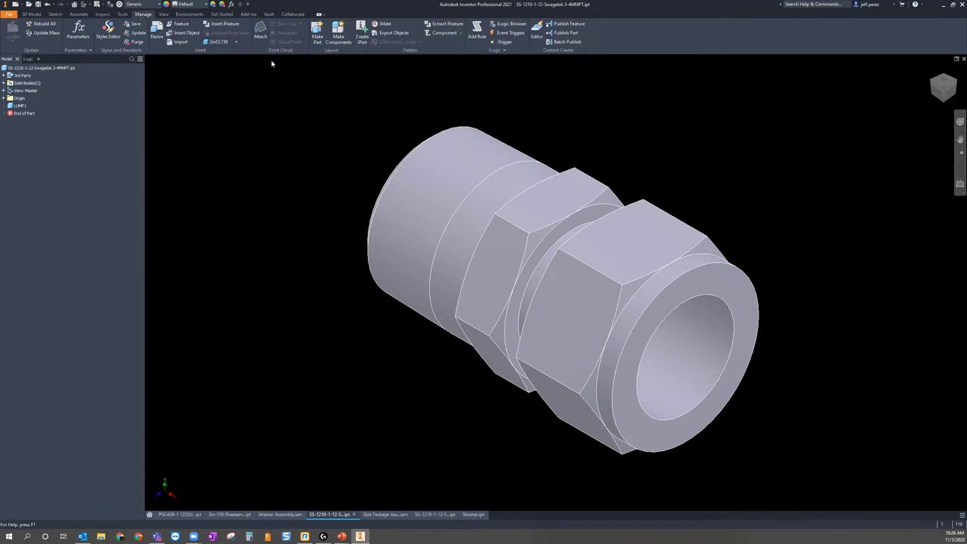
click(460, 34)
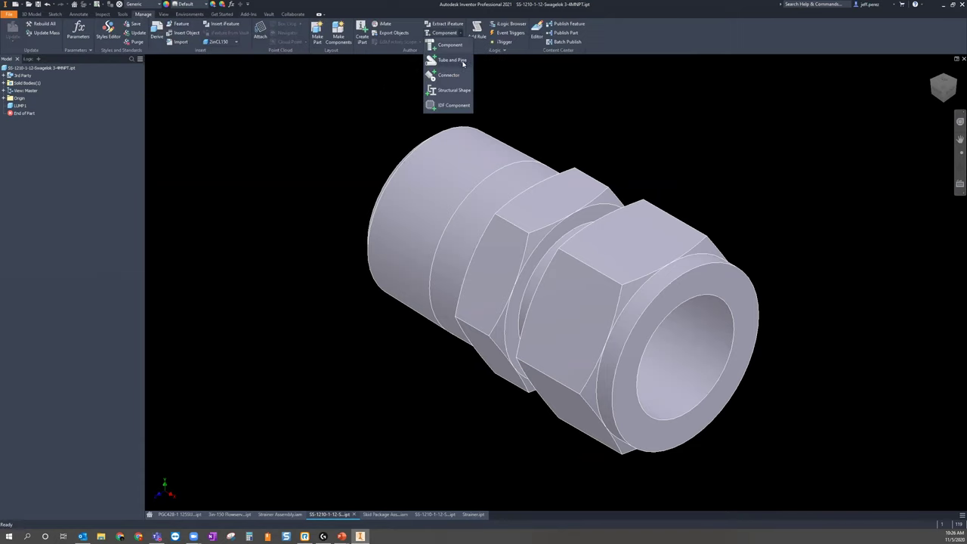
click(452, 60)
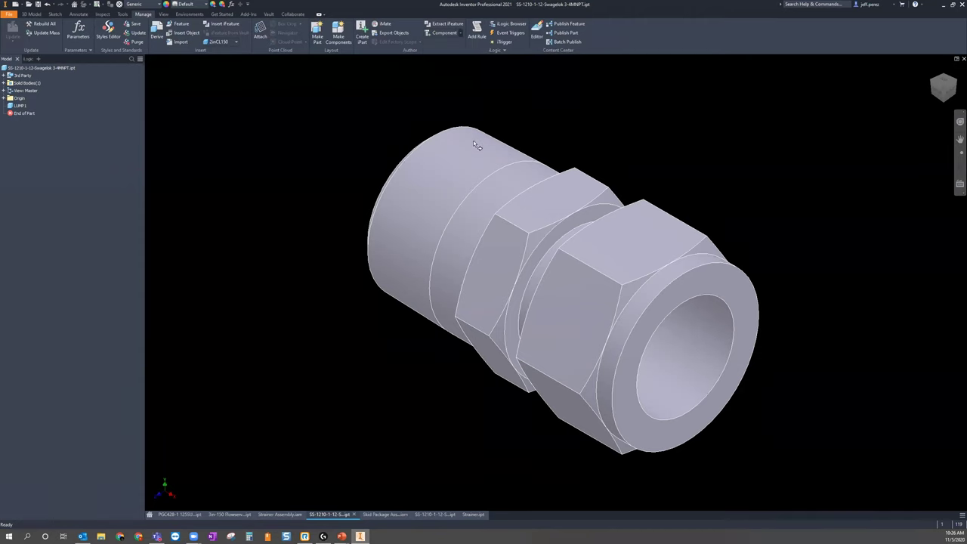
click(934, 84)
key(F6)
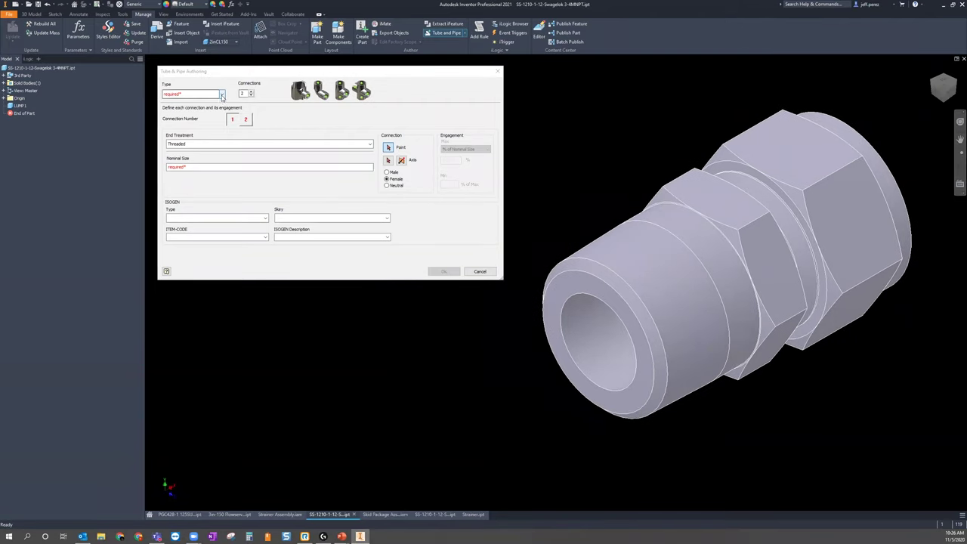
click(222, 94)
click(201, 121)
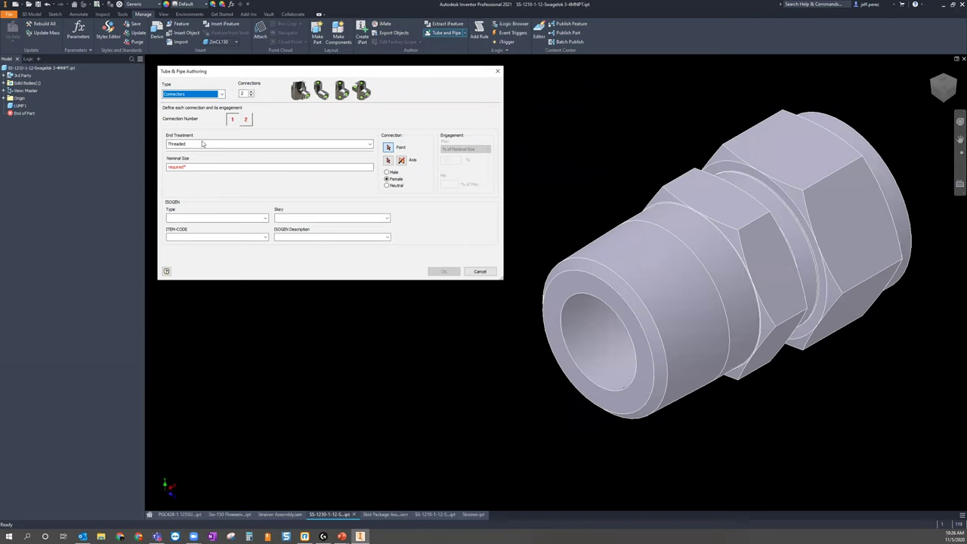
Define connection 1 at the fitting's threaded end with nominal size 3/4, an outward-pointing axis and the Male option
click(236, 166)
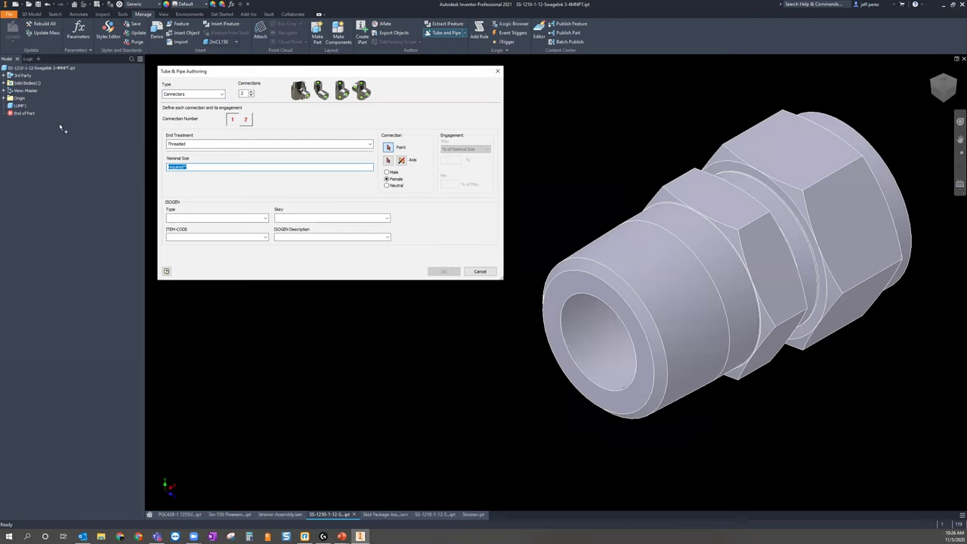
text(3/4)
click(570, 352)
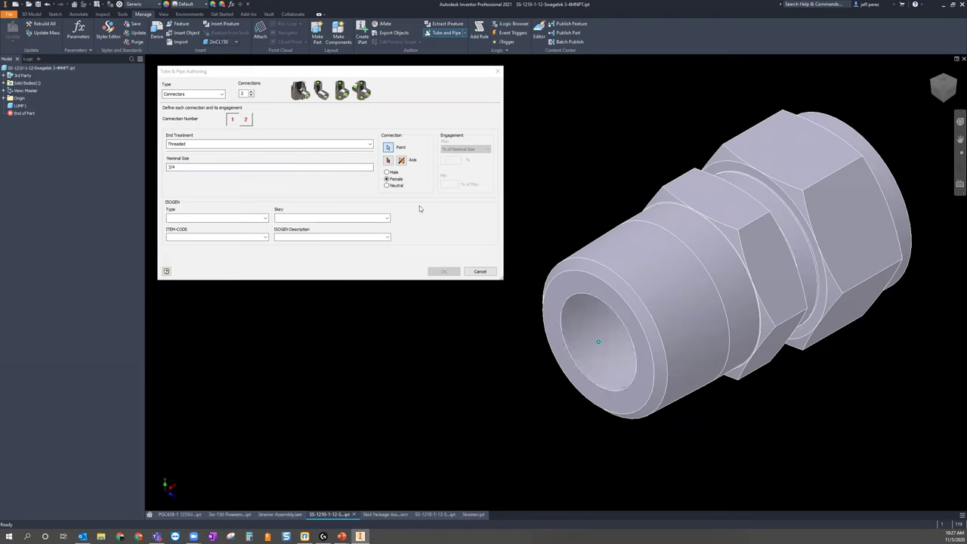
click(598, 278)
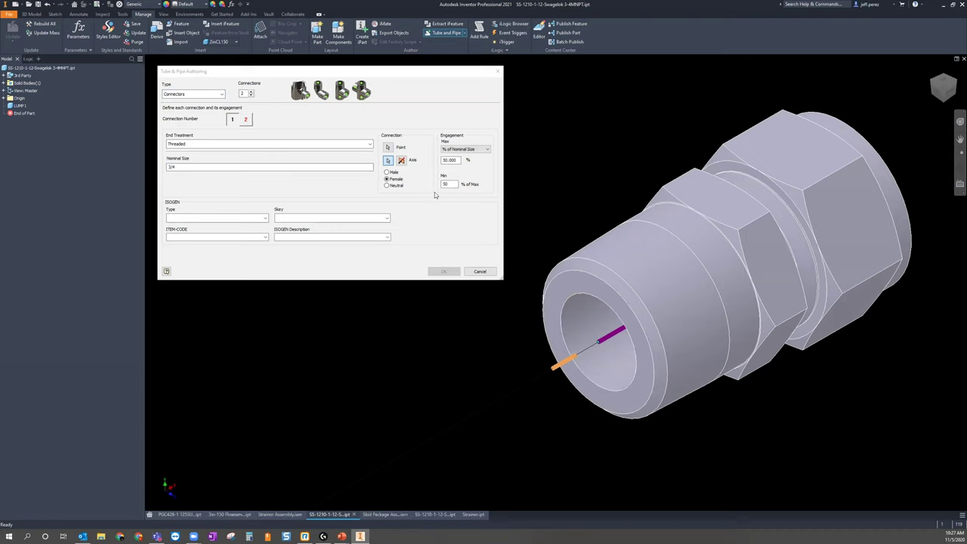
click(401, 161)
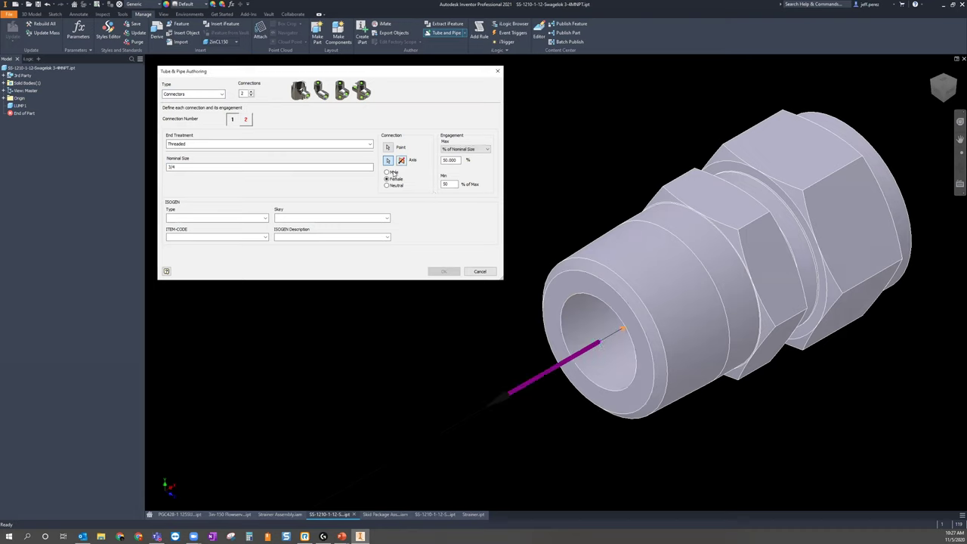
click(386, 173)
Set the end treatment of the fitting's connection 2 to Other
click(245, 120)
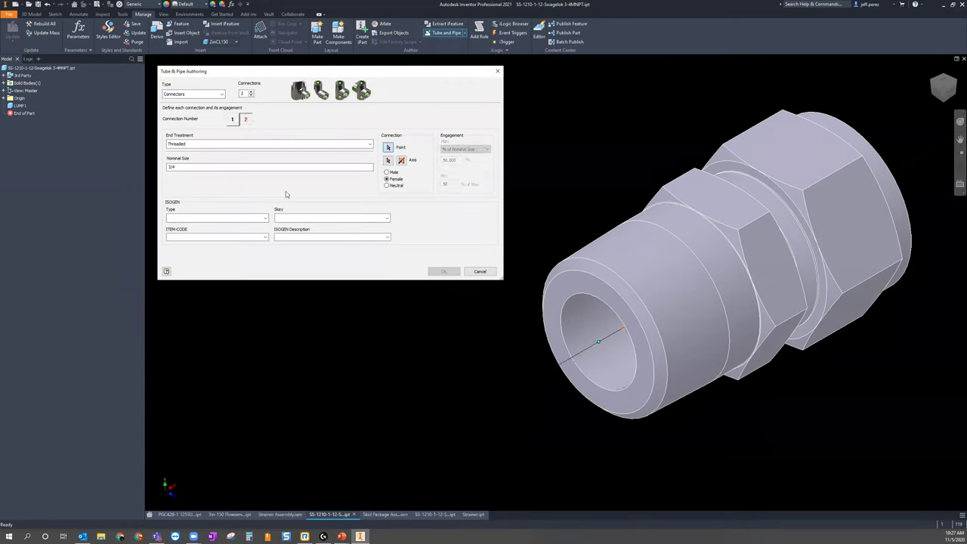
click(369, 144)
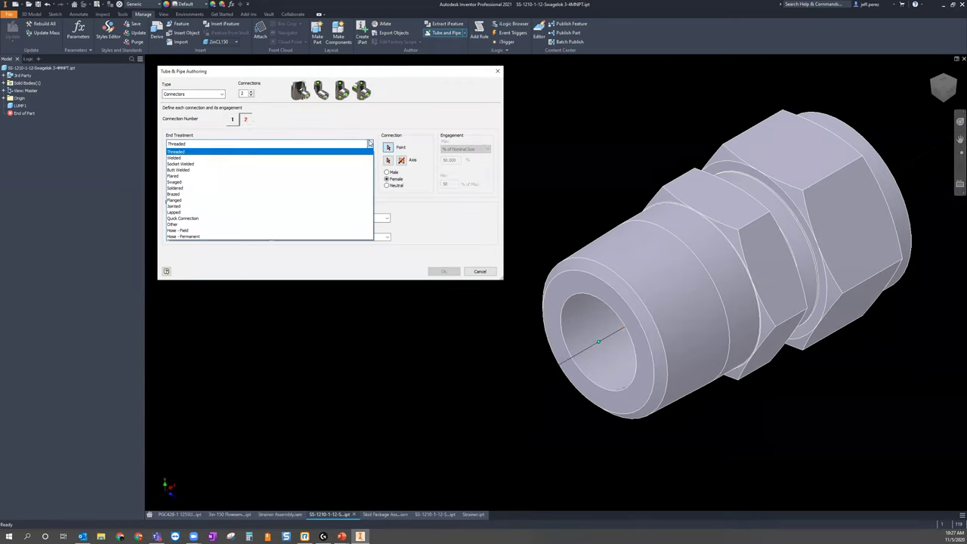
click(273, 226)
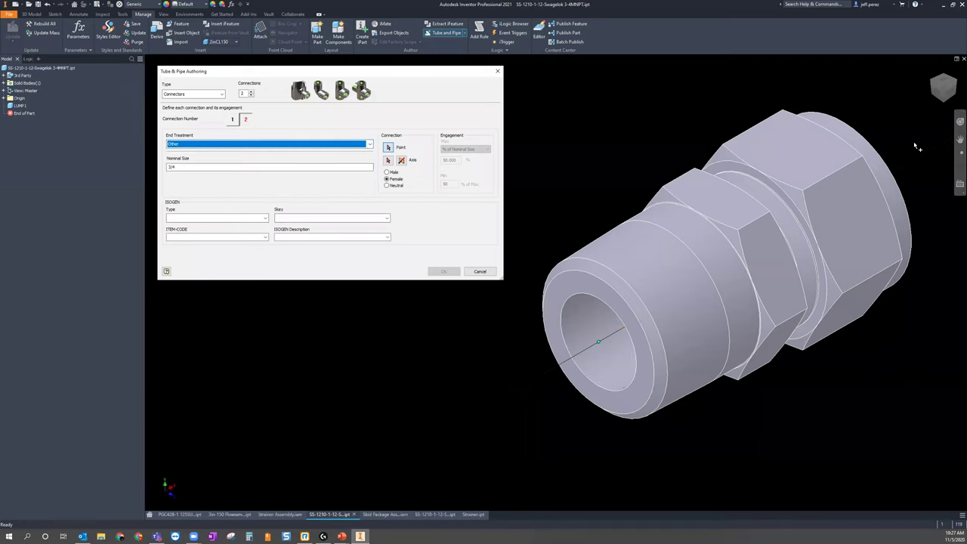
Define connection 2's point and axis from the circular edge at the fitting's compression nut end
click(960, 141)
drag(854, 175, 719, 247)
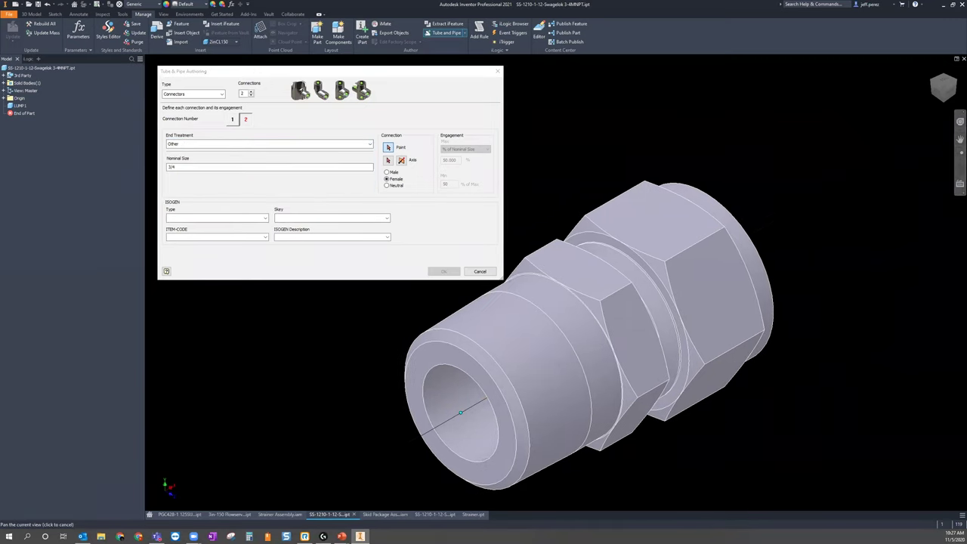
click(955, 81)
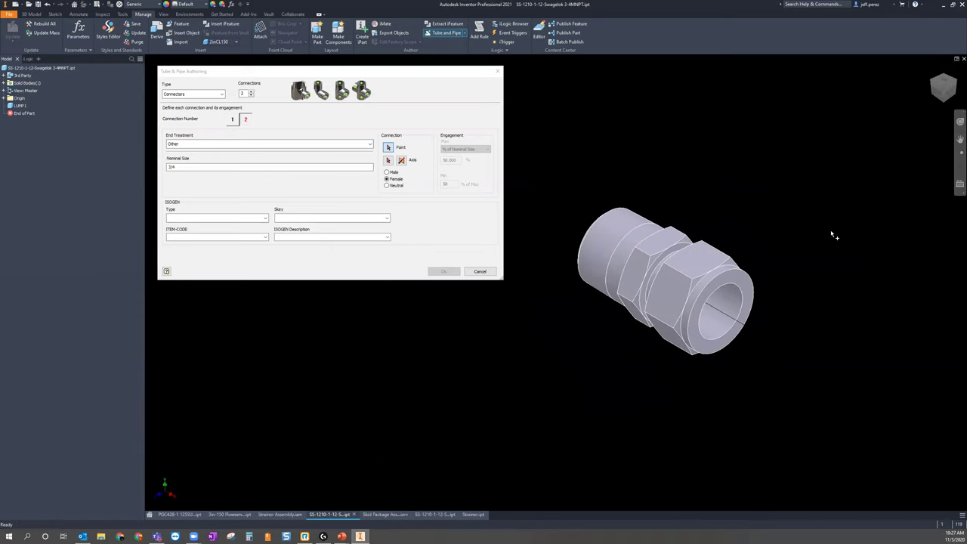
click(753, 278)
click(388, 160)
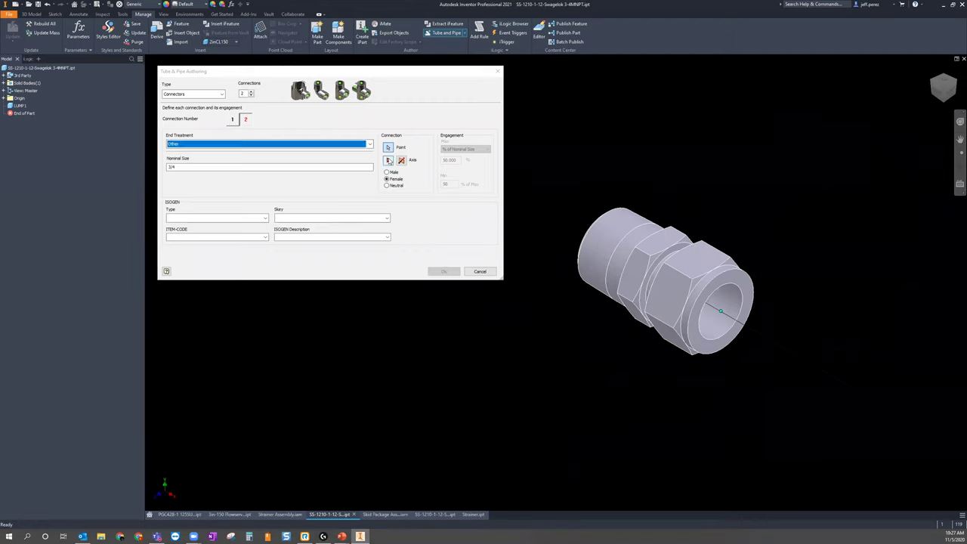
click(743, 273)
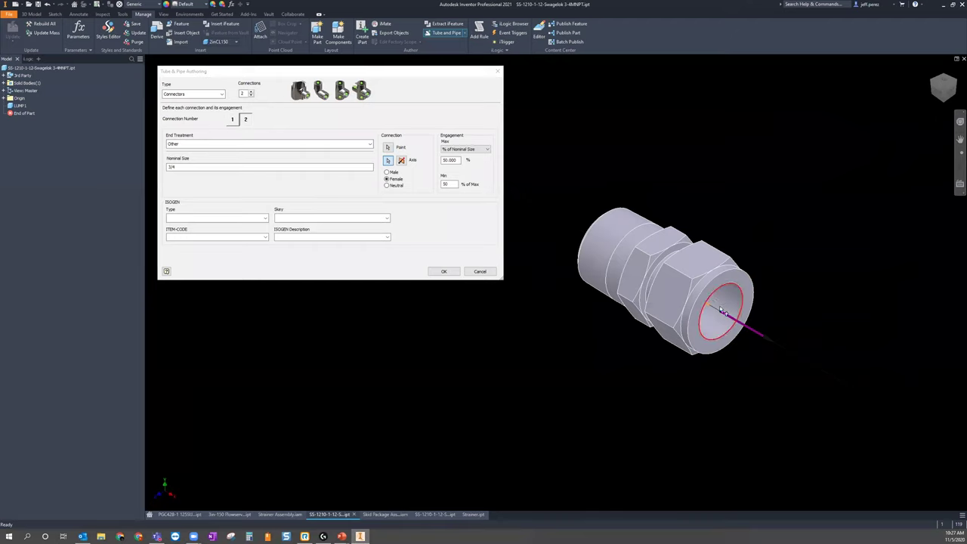
Complete the tube and pipe authoring of the Swagelok fitting
click(456, 160)
key(shift+Tab)
key(Tab)
key(Tab)
click(444, 271)
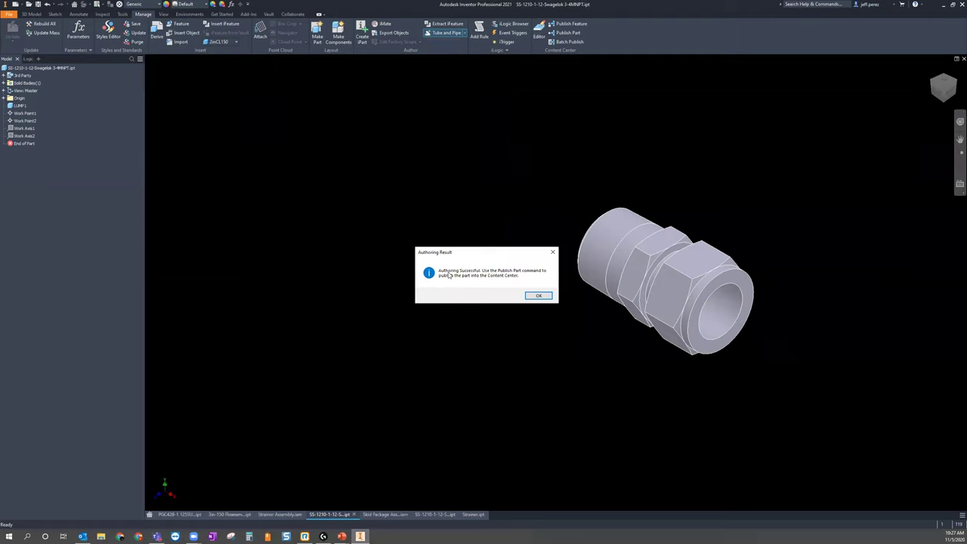
click(540, 295)
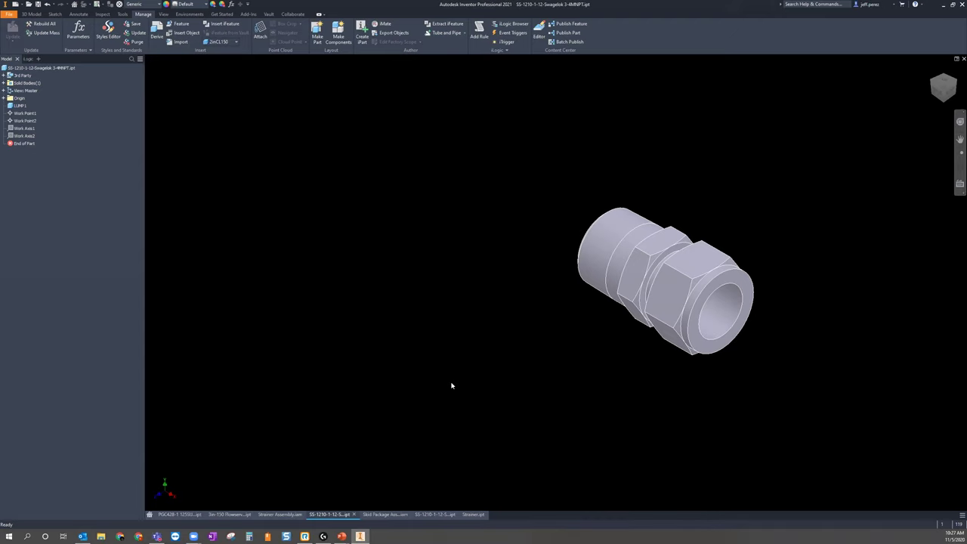
Switch to the Skid Package Assembly and save it
click(385, 514)
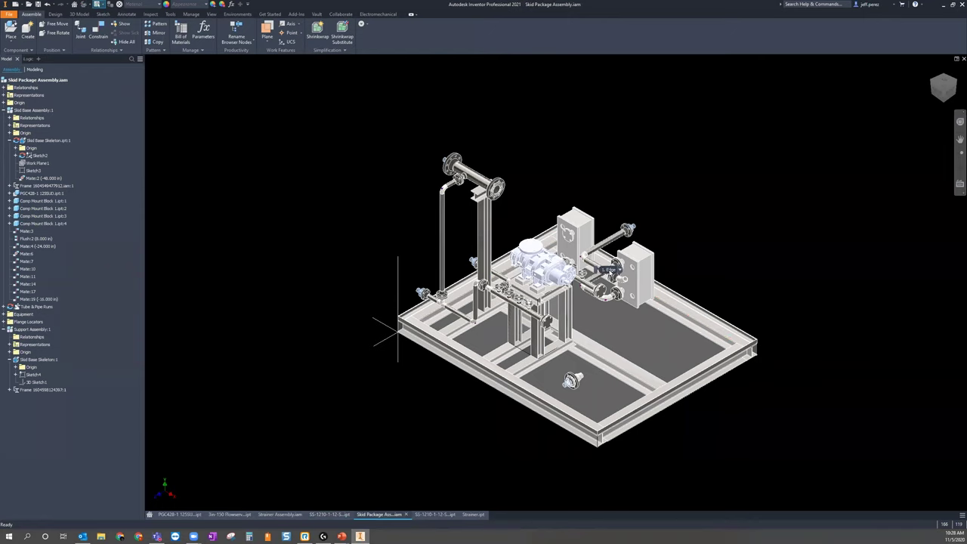
click(38, 4)
click(593, 132)
Activate Tube & Pipe Runs and open Pipe Run 05 for editing
click(9, 140)
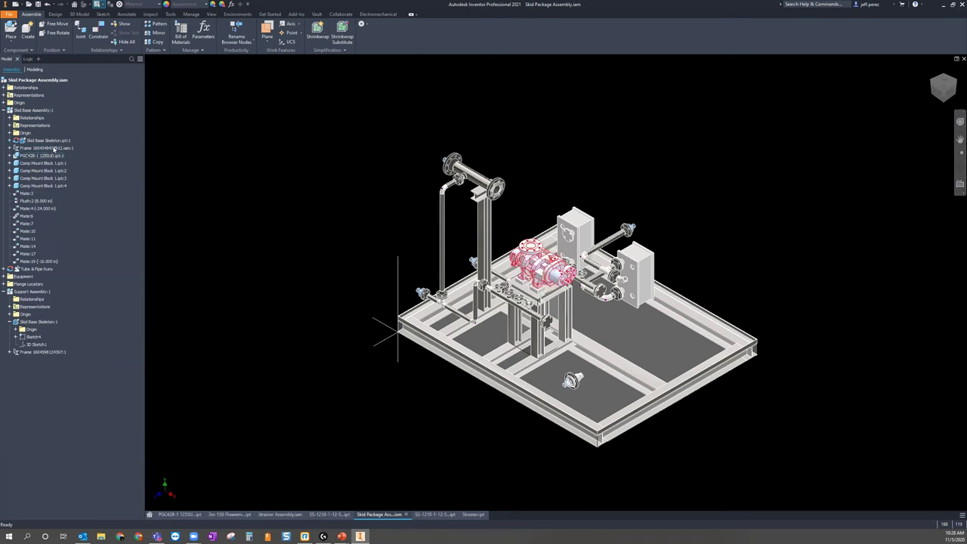
click(4, 110)
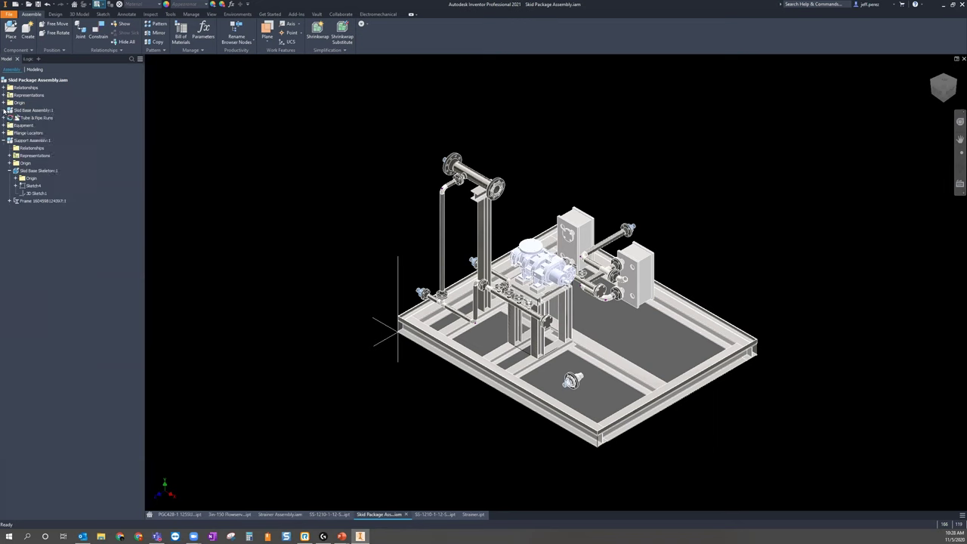
double_click(45, 118)
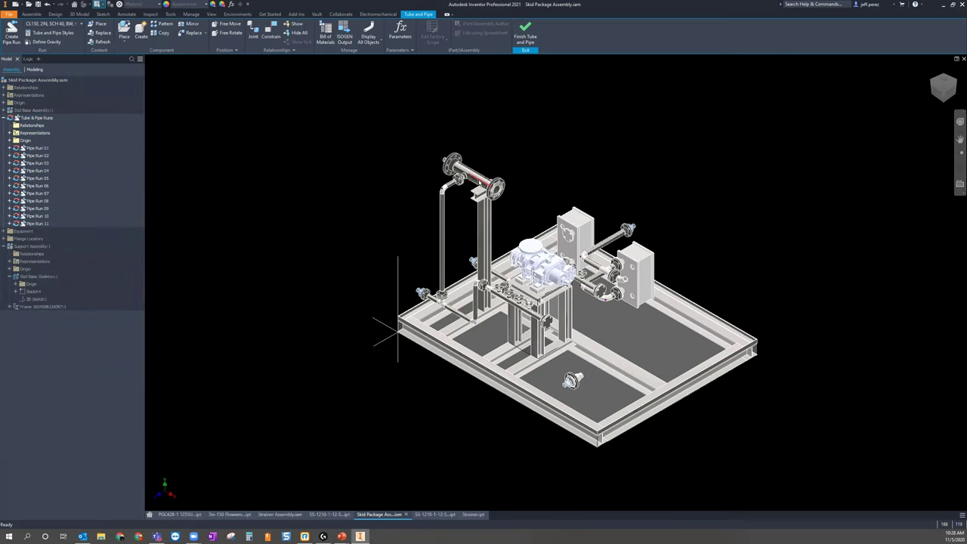
right_click(435, 136)
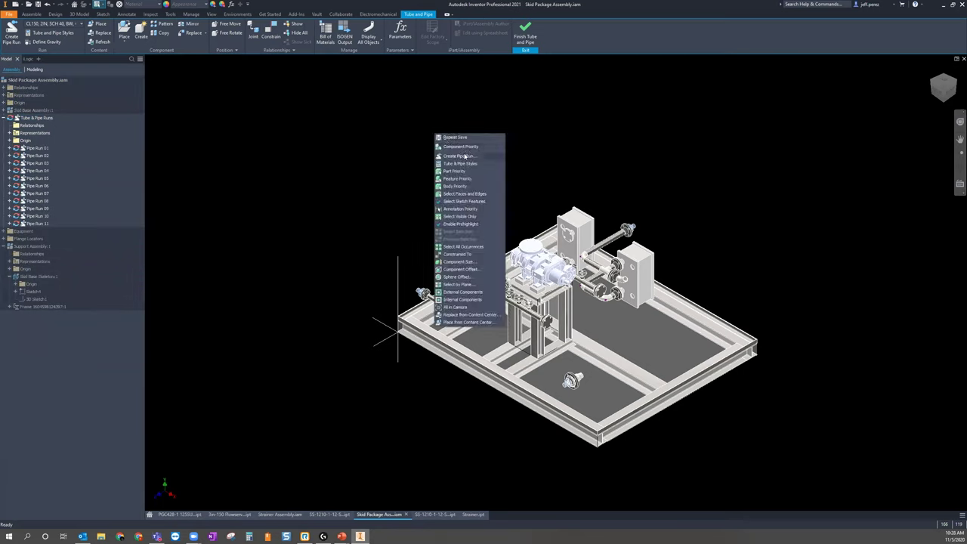
key(Escape)
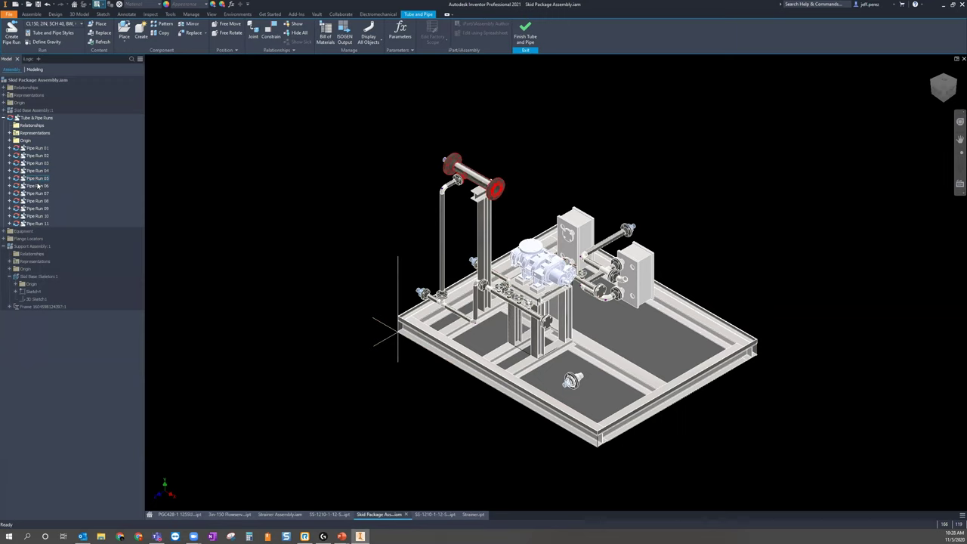
double_click(38, 179)
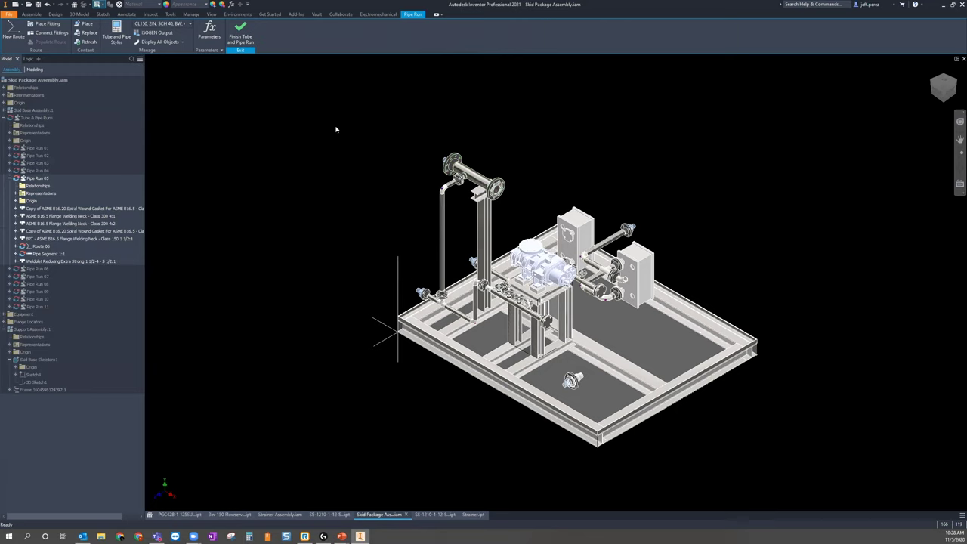
Choose Strainer.ipt from the Strainer Assembly folder as the fitting to place in Pipe Run 05
click(45, 25)
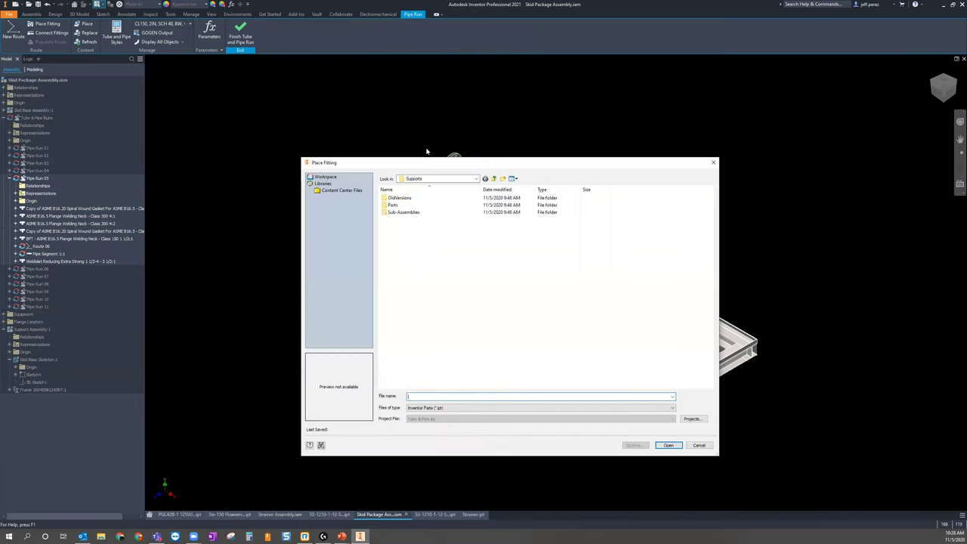
click(494, 179)
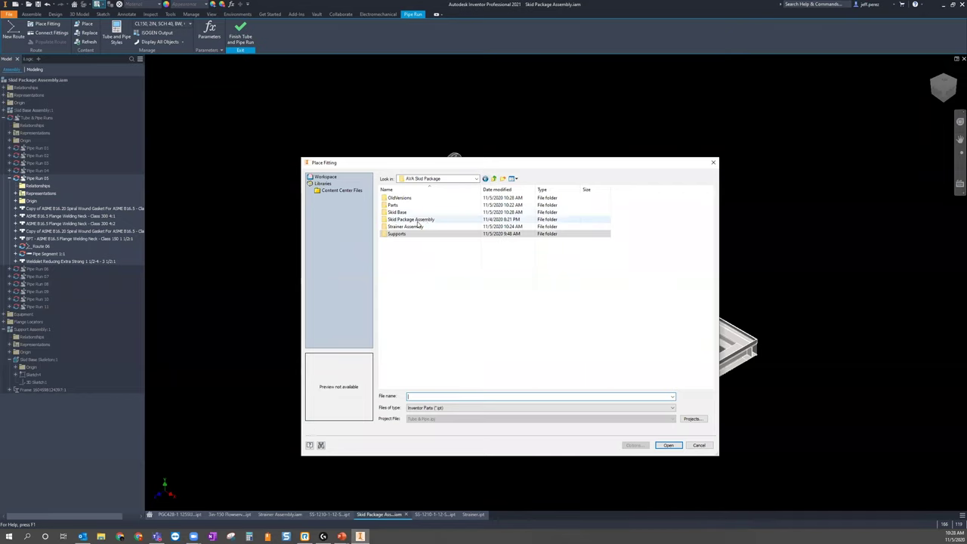
double_click(407, 227)
click(402, 213)
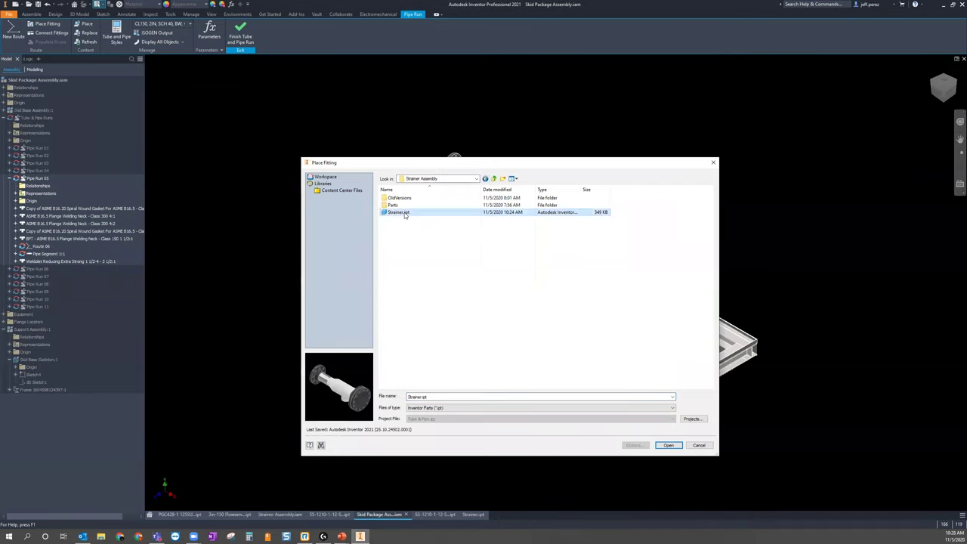
double_click(404, 214)
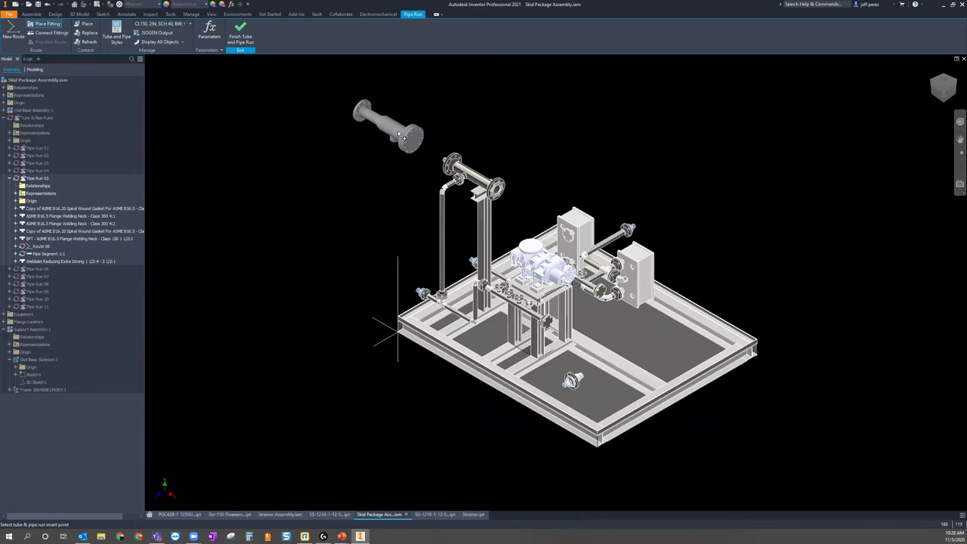
Place the strainer on the open flange end of the upper header pipe, with its branch outlet above the pump
right_click(399, 136)
click(442, 152)
click(521, 204)
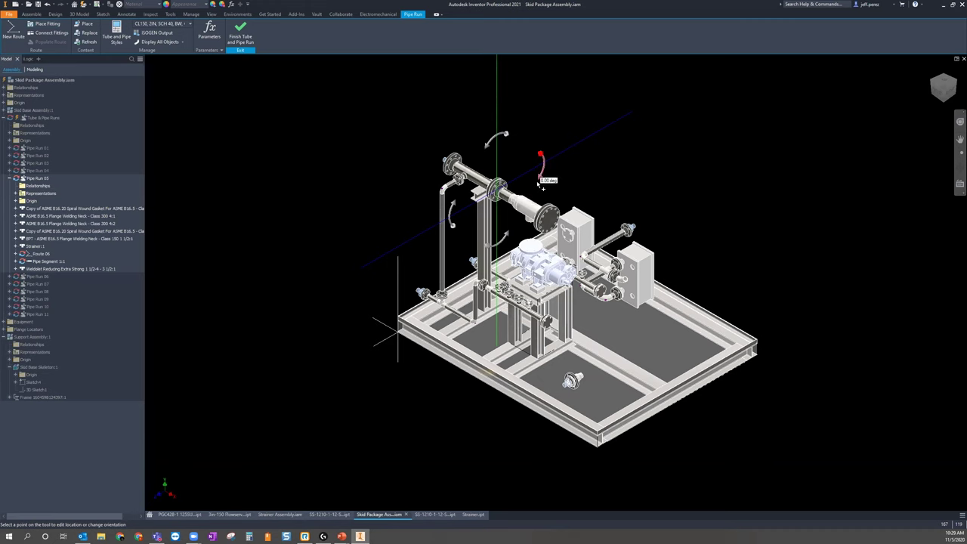
scroll(548, 217, up, 3)
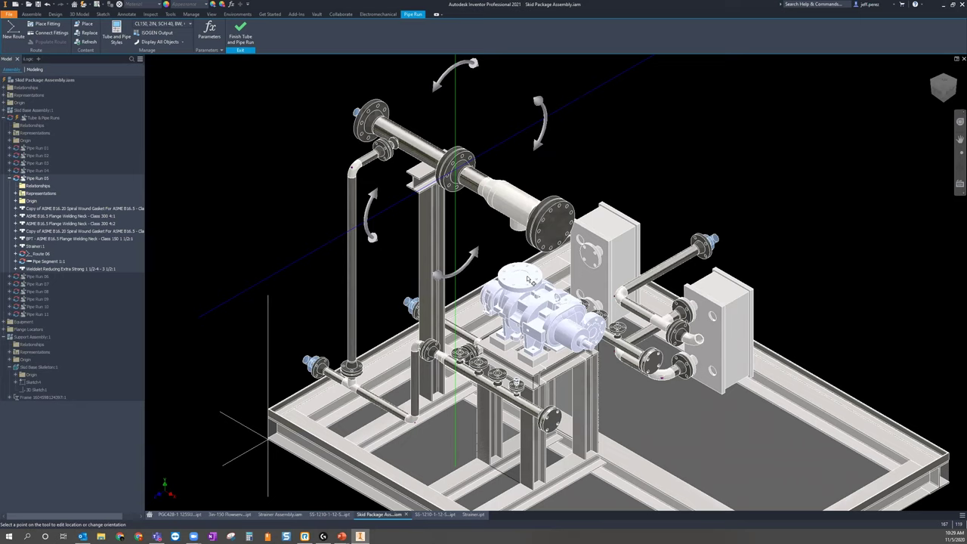
key(Escape)
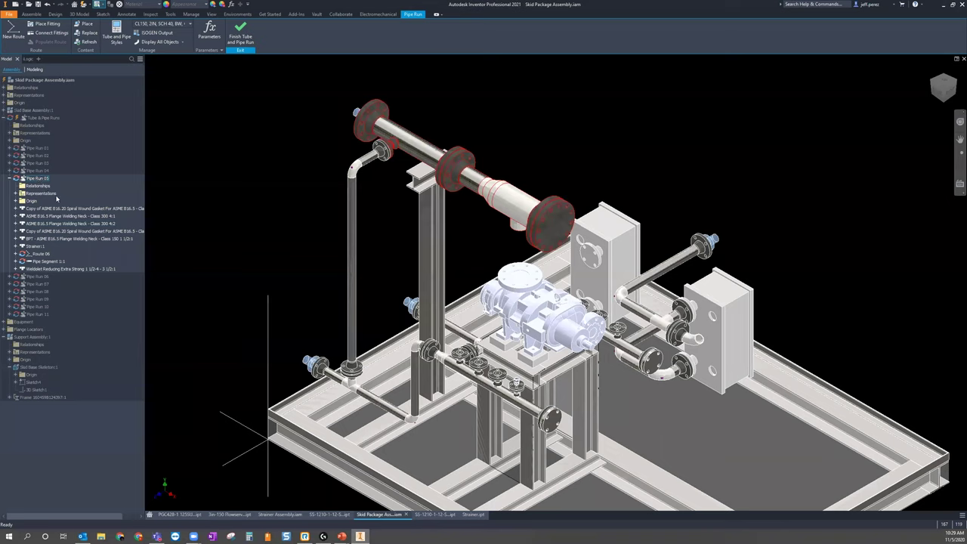
Review the project iProperties of the placed strainer, including its part number and description fields
click(36, 247)
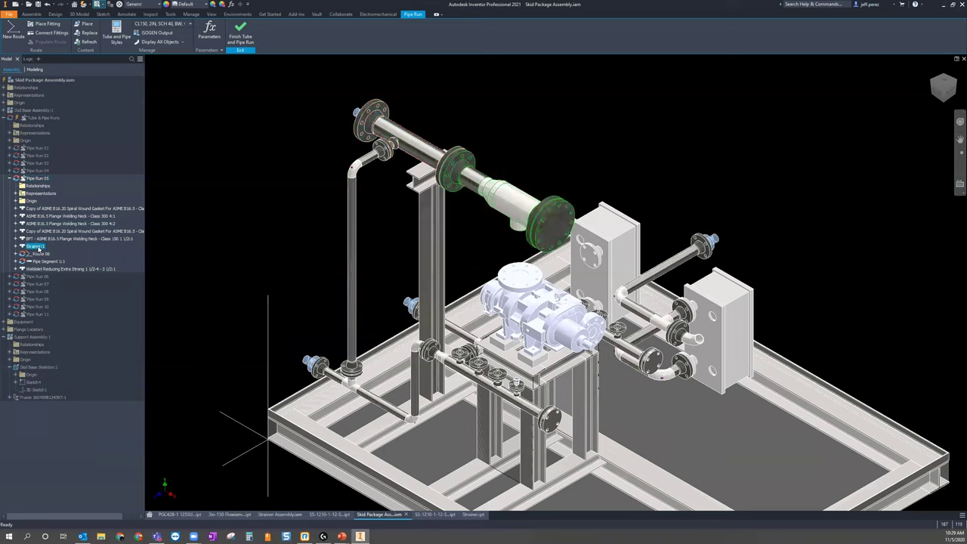
right_click(39, 249)
click(63, 512)
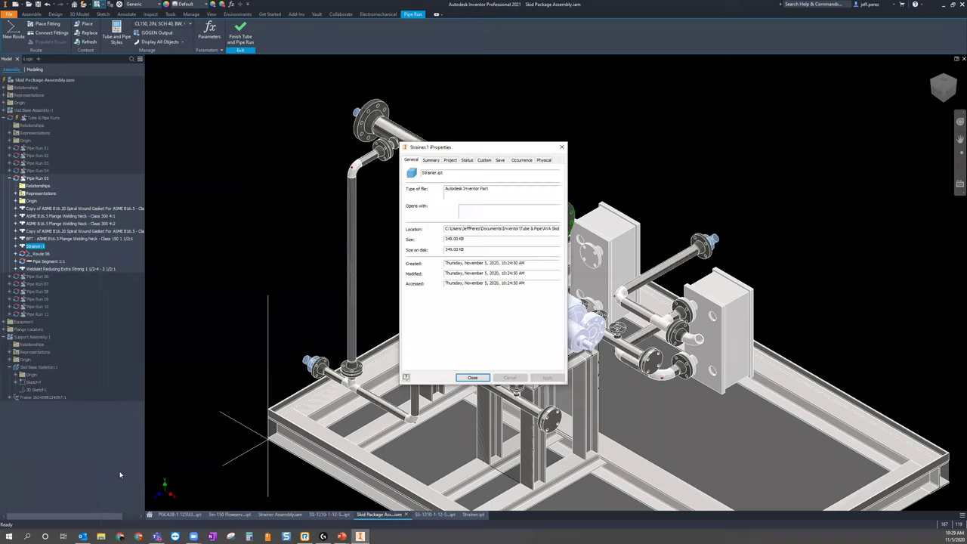
click(436, 188)
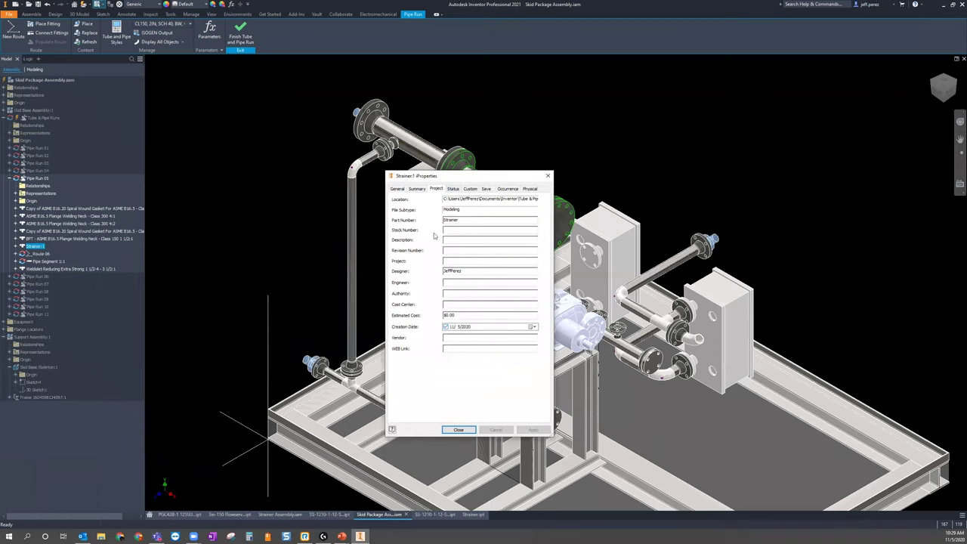
click(548, 176)
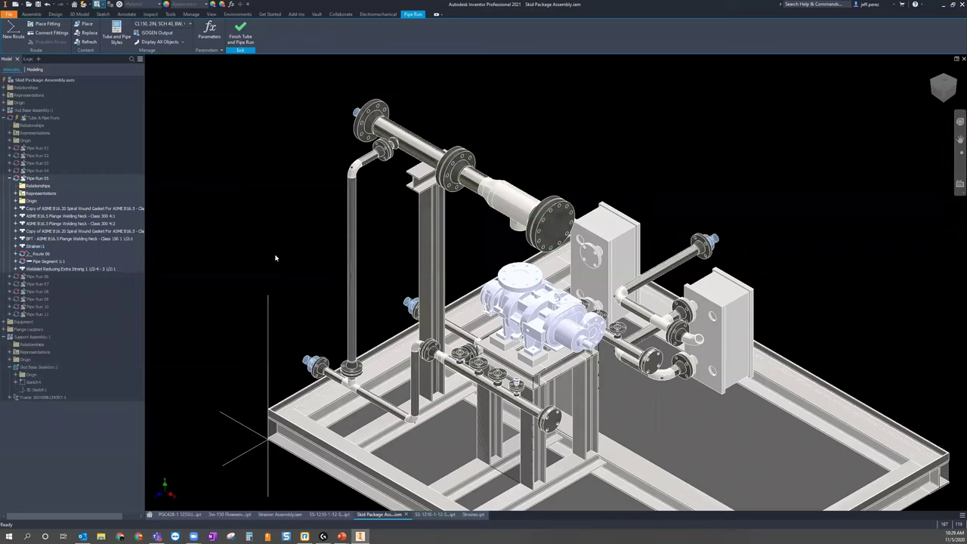
Route Route 06 straight between the strainer's branch outlet and the pump's upper flange, with the auto-route converted to a sketch
click(42, 256)
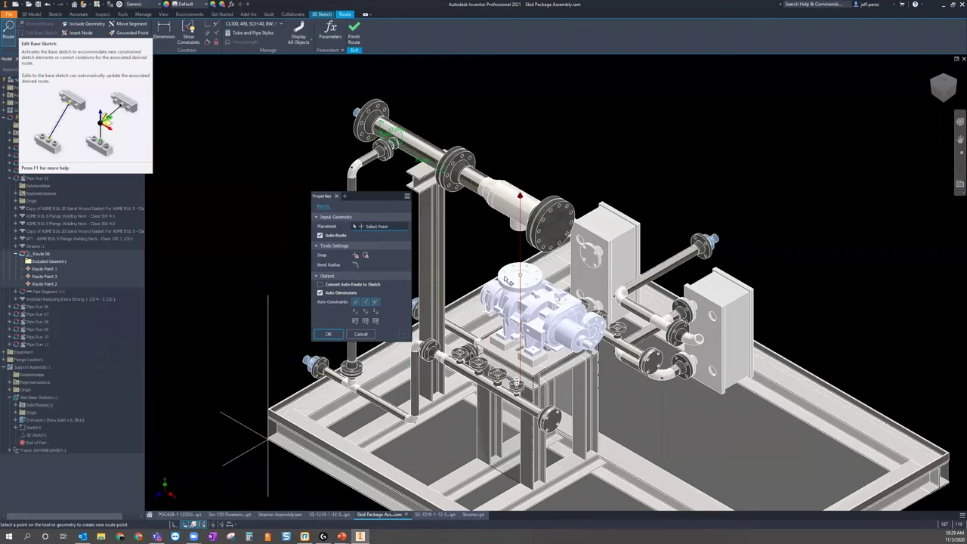
click(520, 288)
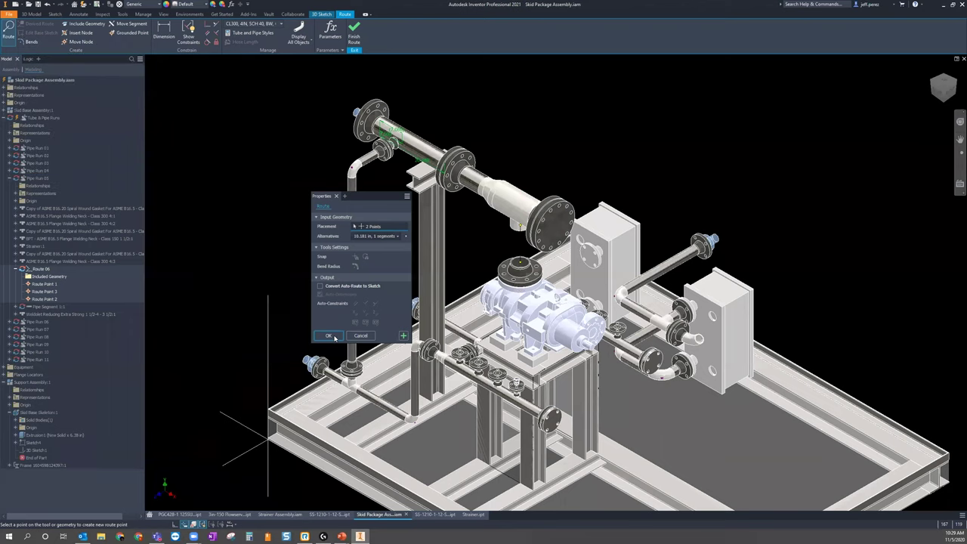
click(320, 287)
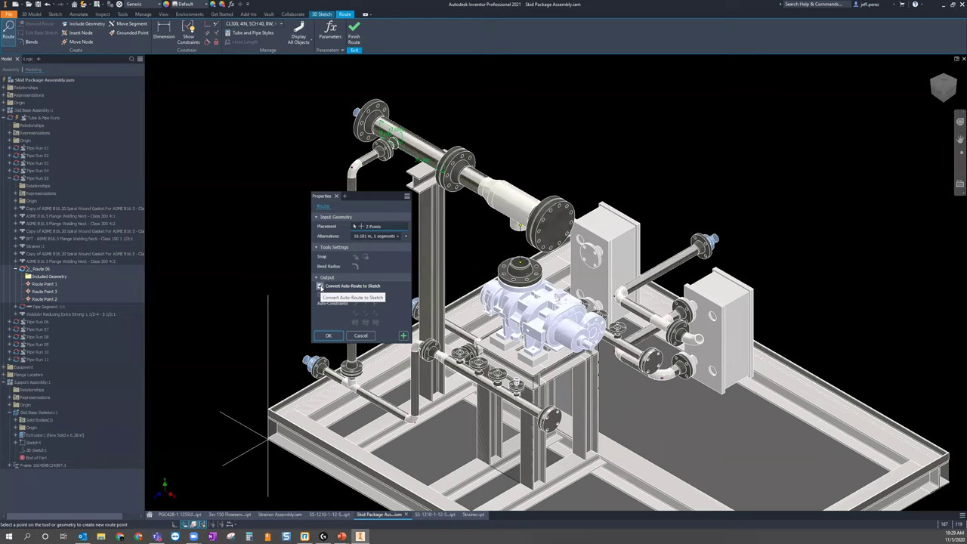
click(337, 335)
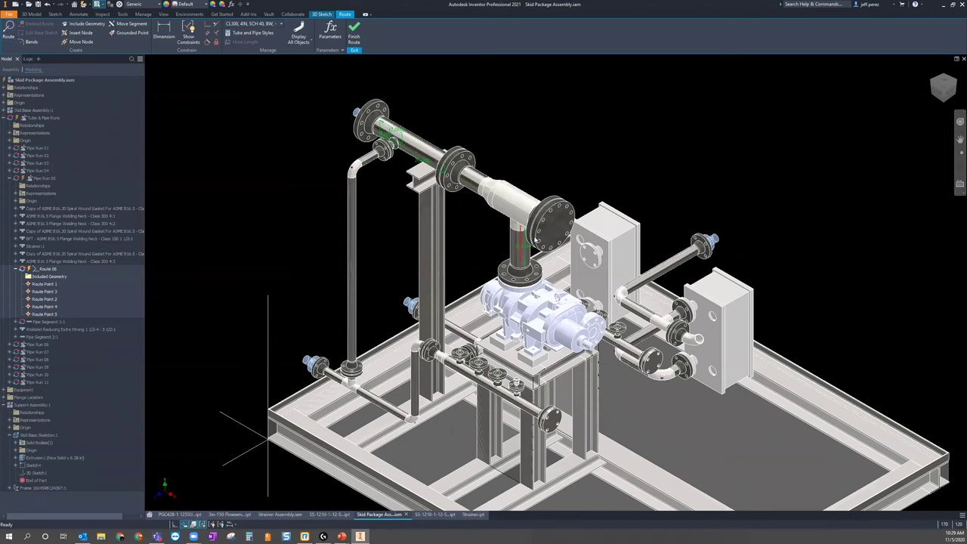
Display routes only and examine the new vertical segment and the dimensioned header segments of Route 06
scroll(535, 240, up, 5)
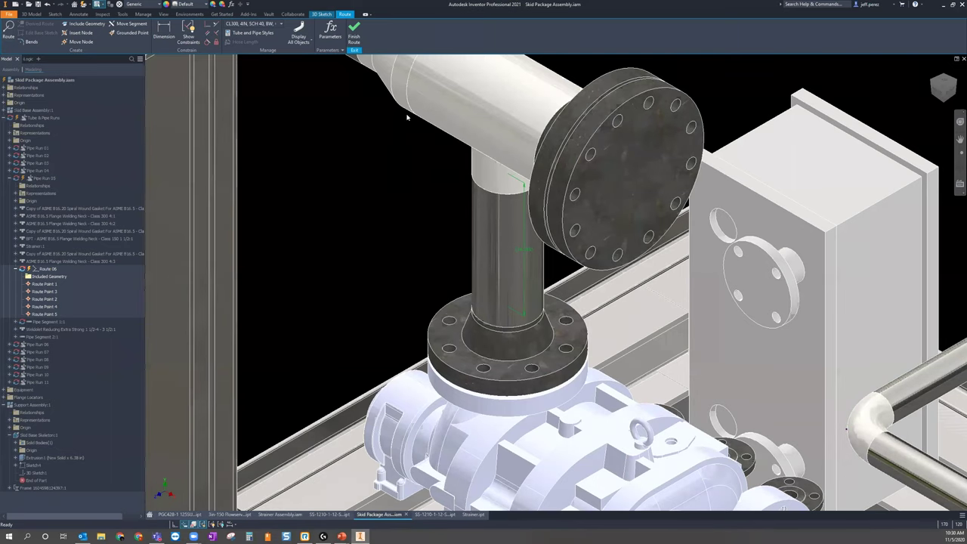
click(303, 42)
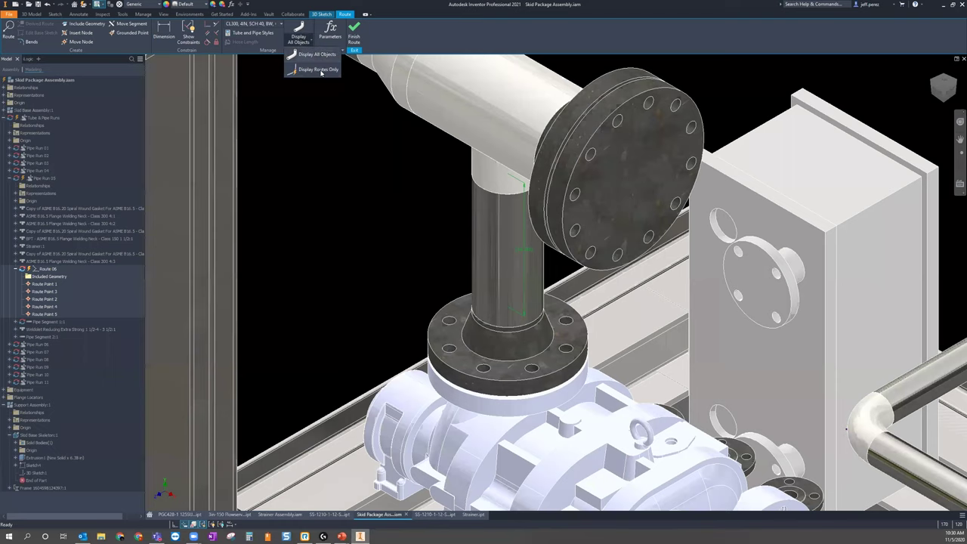
click(319, 70)
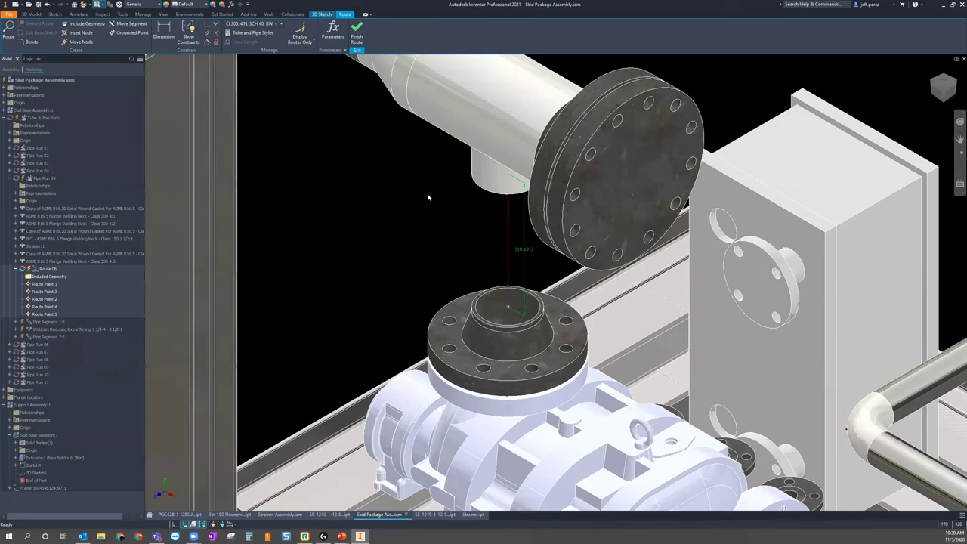
shift+middle_drag(473, 249, 242, 86)
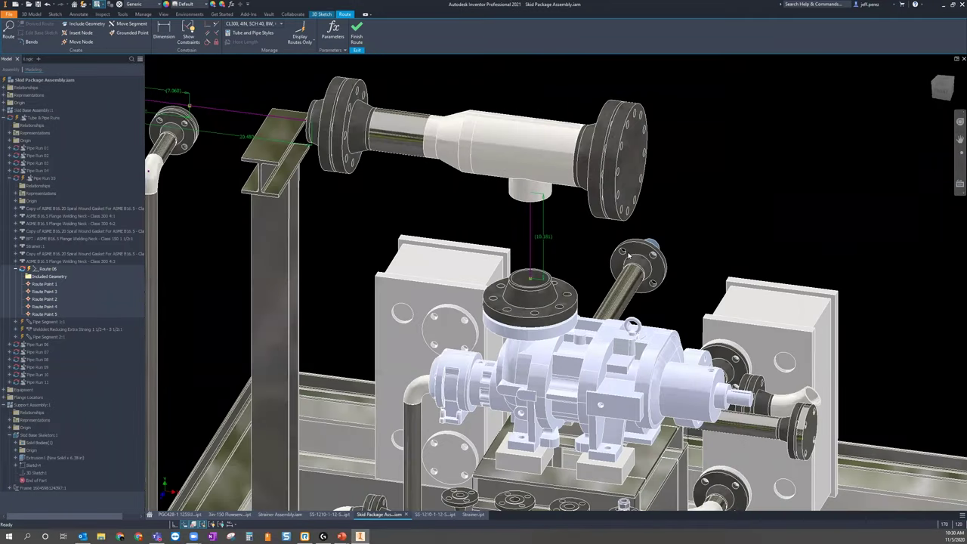
drag(552, 218, 548, 244)
scroll(555, 252, down, 5)
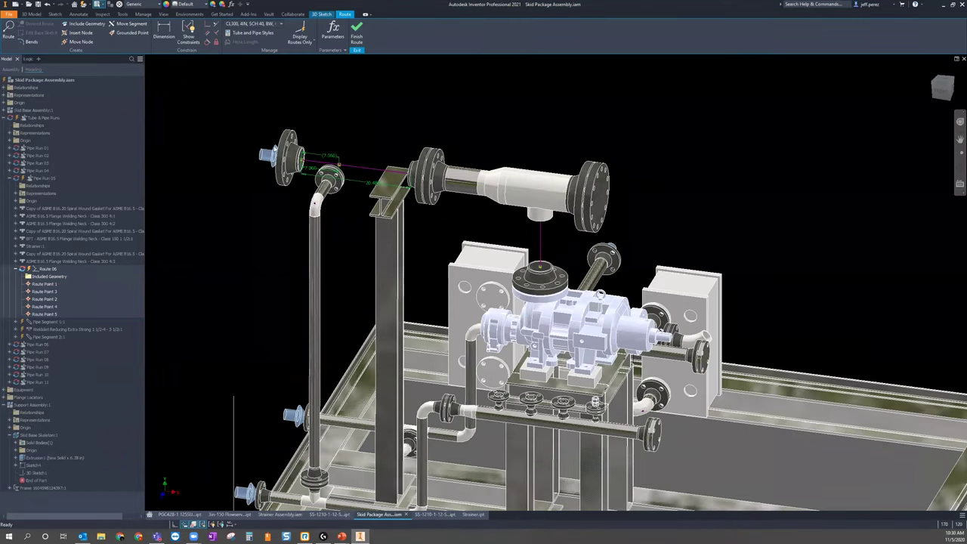
shift+middle_drag(312, 302, 390, 203)
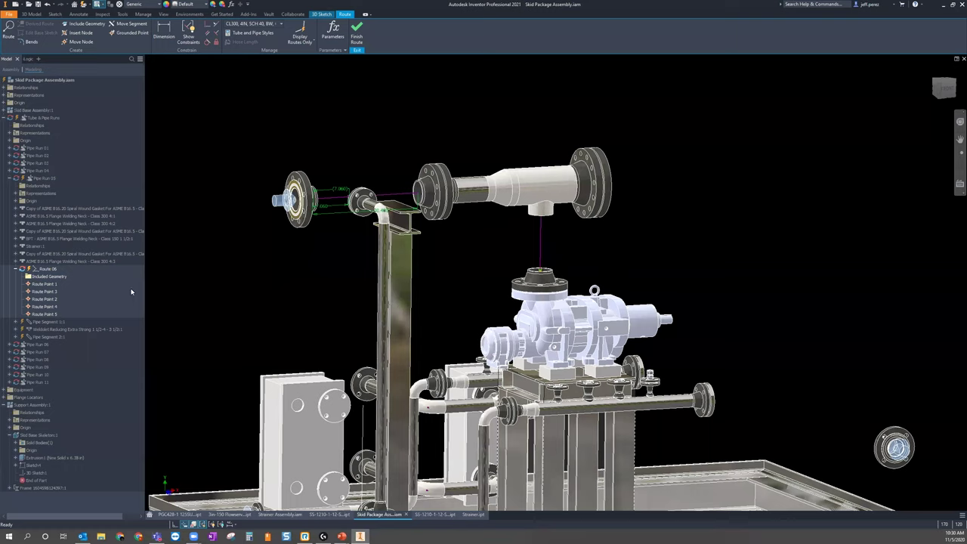
Finish editing Route 06
click(357, 35)
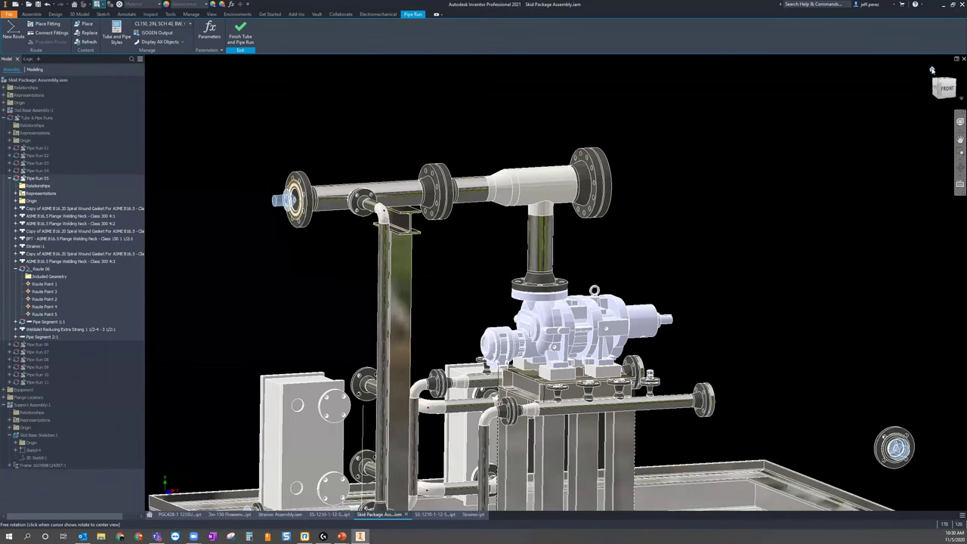
drag(938, 86, 934, 79)
key(F6)
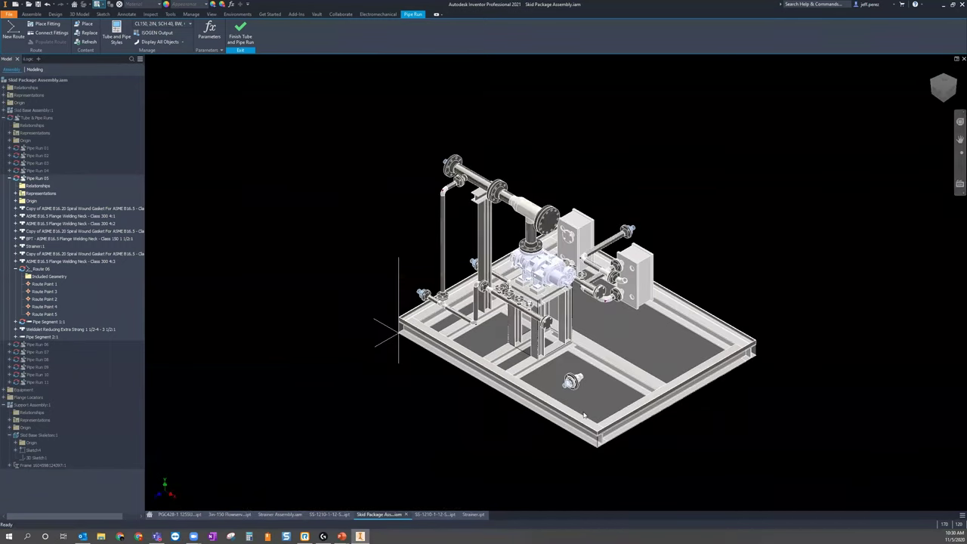
Inspect the loose flange and reducer on the skid base and the 3in-150 valve part, ending in the Skid Package Assembly
scroll(581, 372, up, 5)
middle_drag(581, 373, 520, 373)
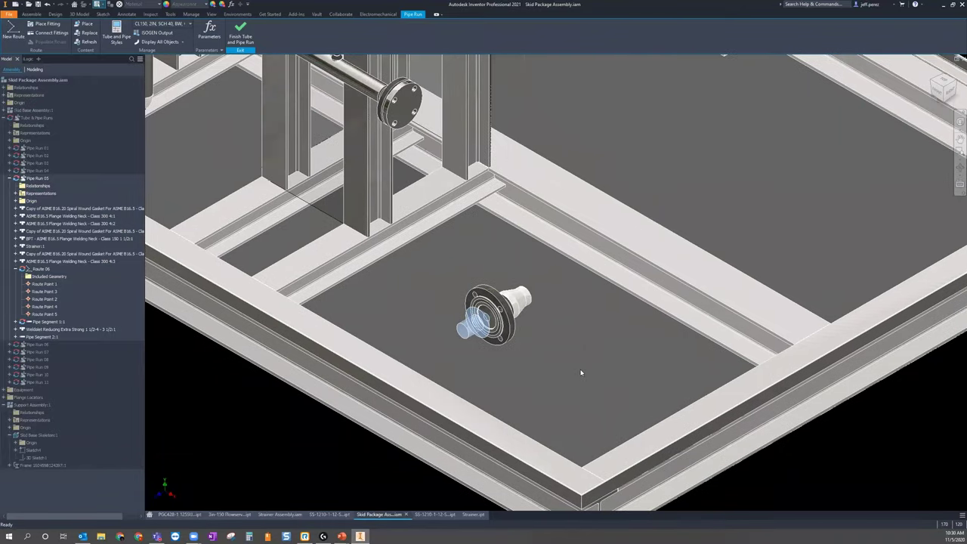
click(228, 515)
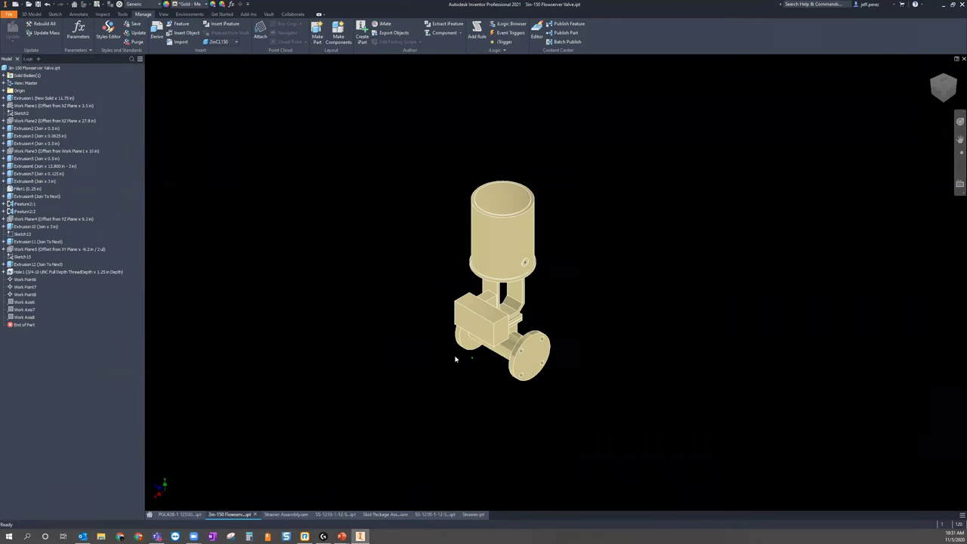
click(387, 514)
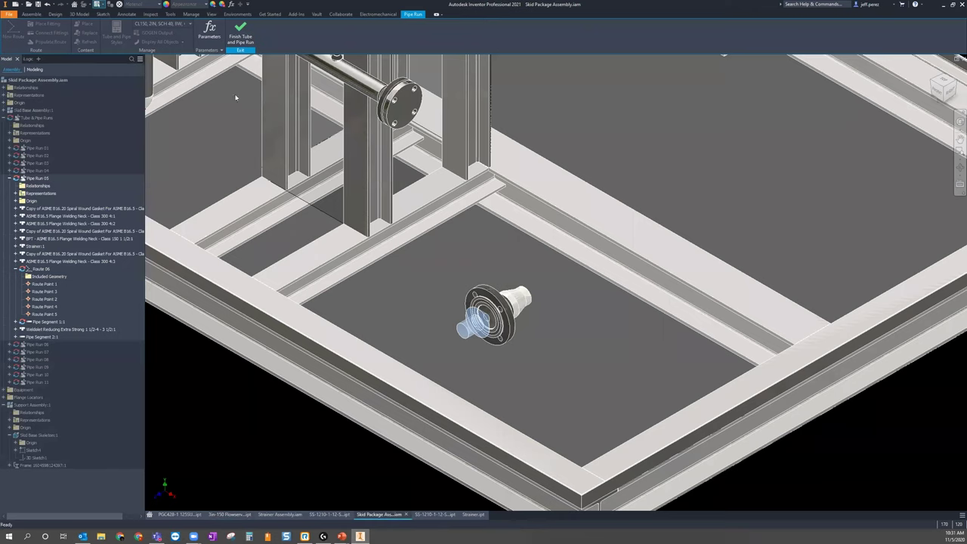
Finish editing Pipe Run 05 and return to the Tube & Pipe Runs level
click(240, 34)
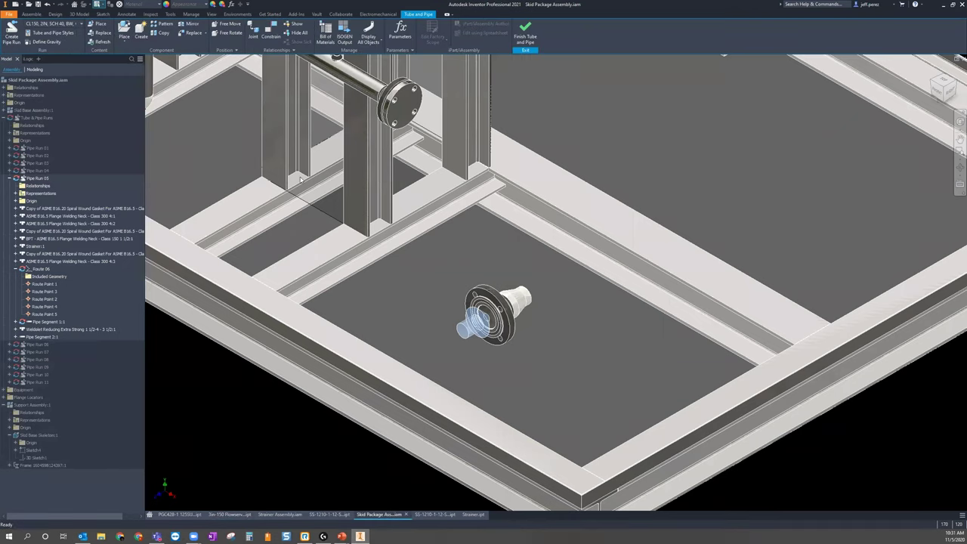
right_click(478, 222)
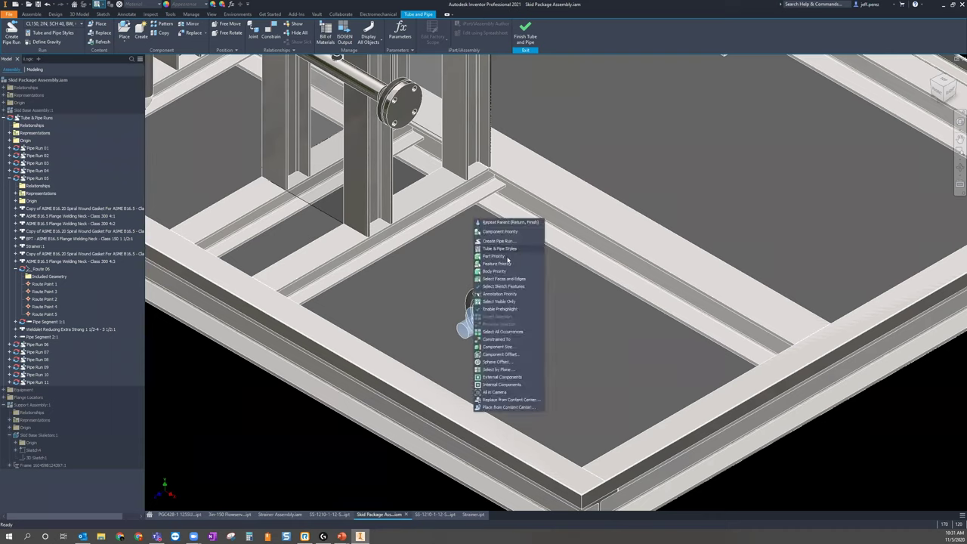
key(Escape)
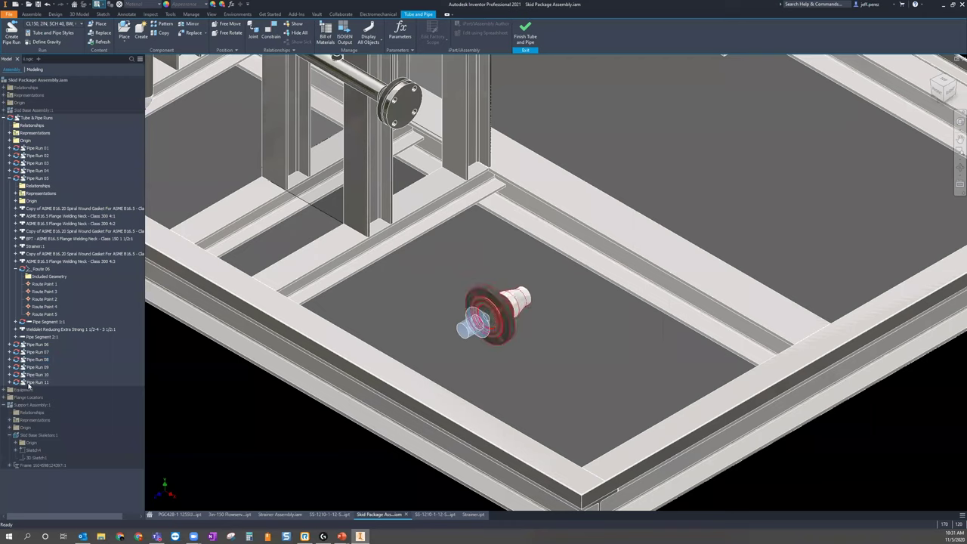
Activate Pipe Run 11 and choose 3in-150 Flowserver Valve.ipt from the Parts folder as the fitting to place
click(40, 382)
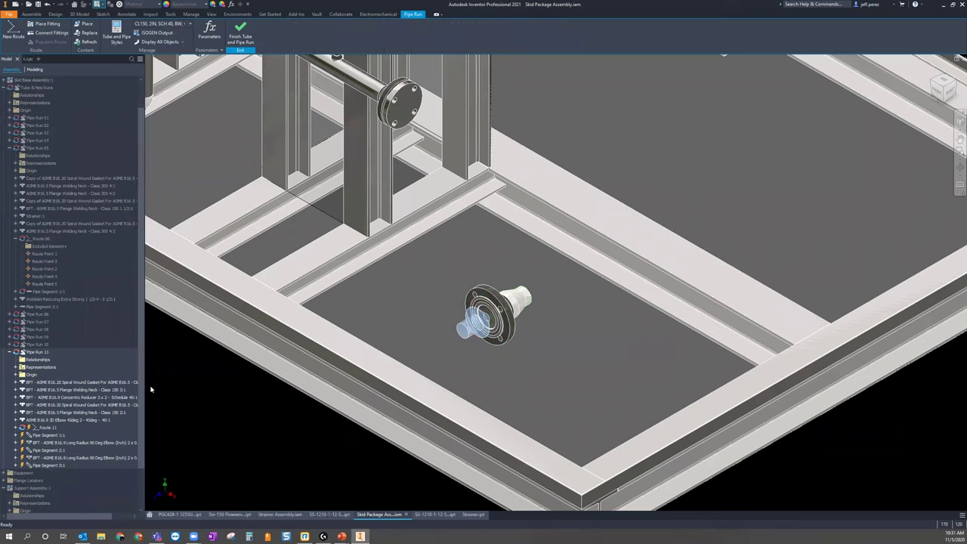
scroll(306, 386, down, 3)
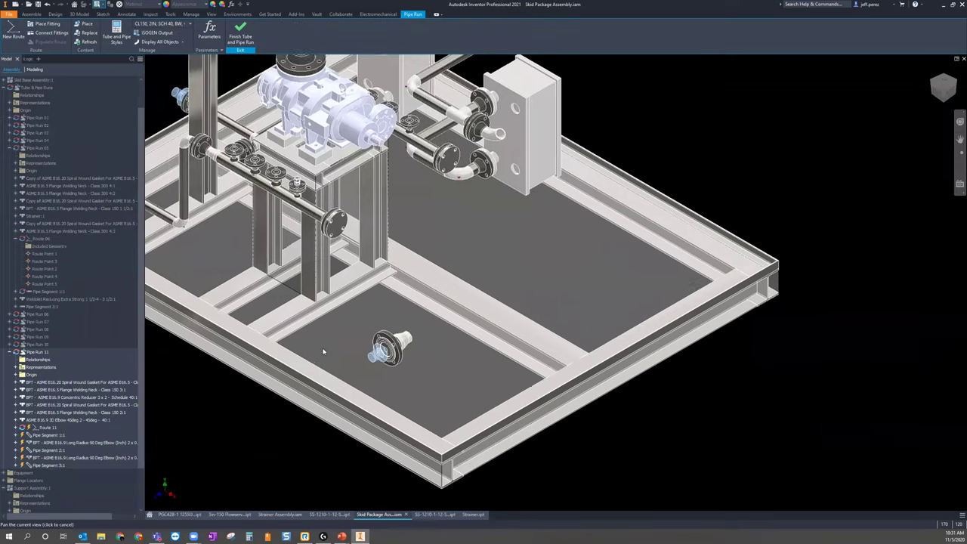
click(45, 24)
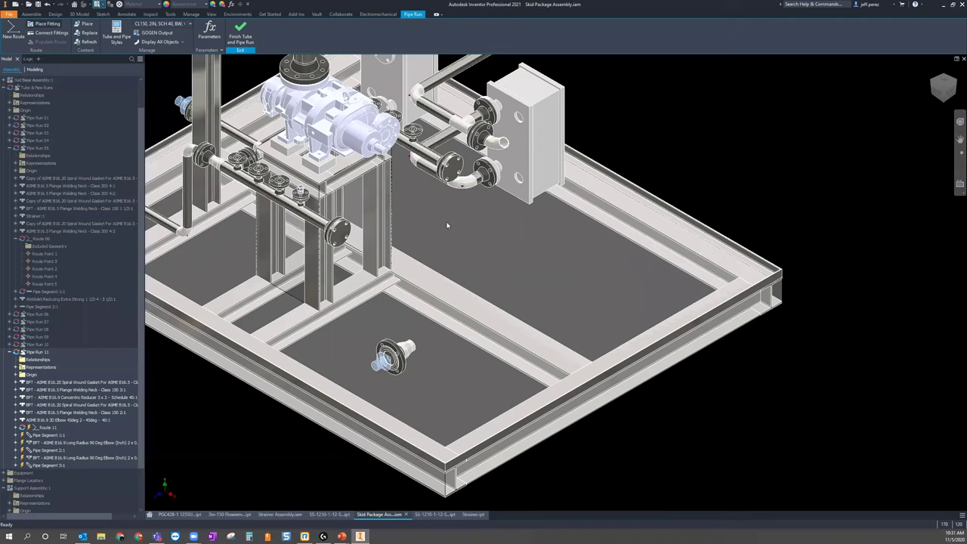
click(493, 178)
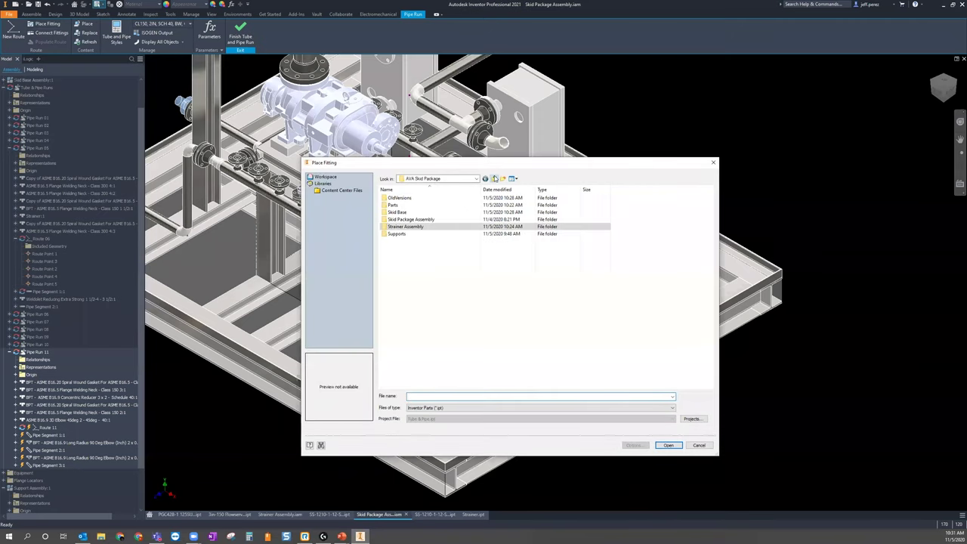
double_click(395, 205)
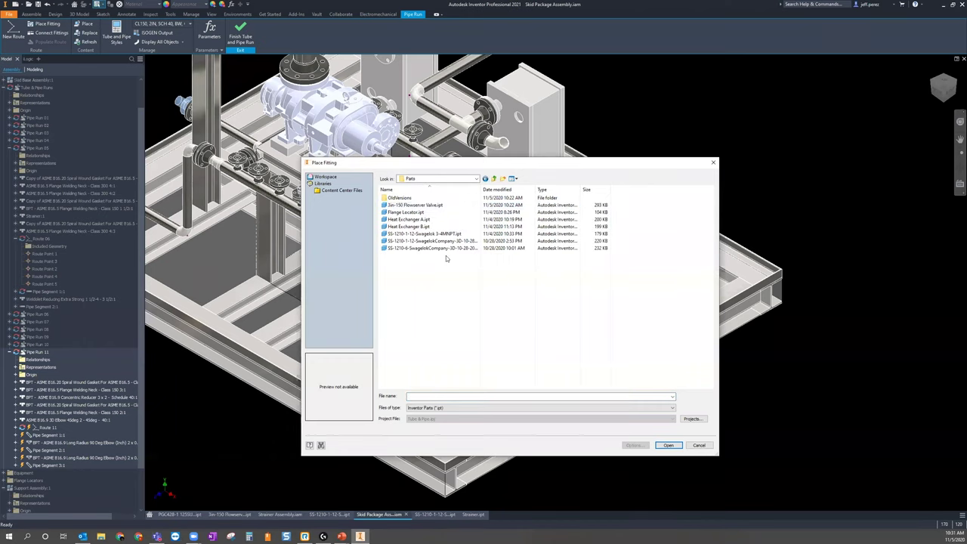
click(423, 206)
double_click(424, 208)
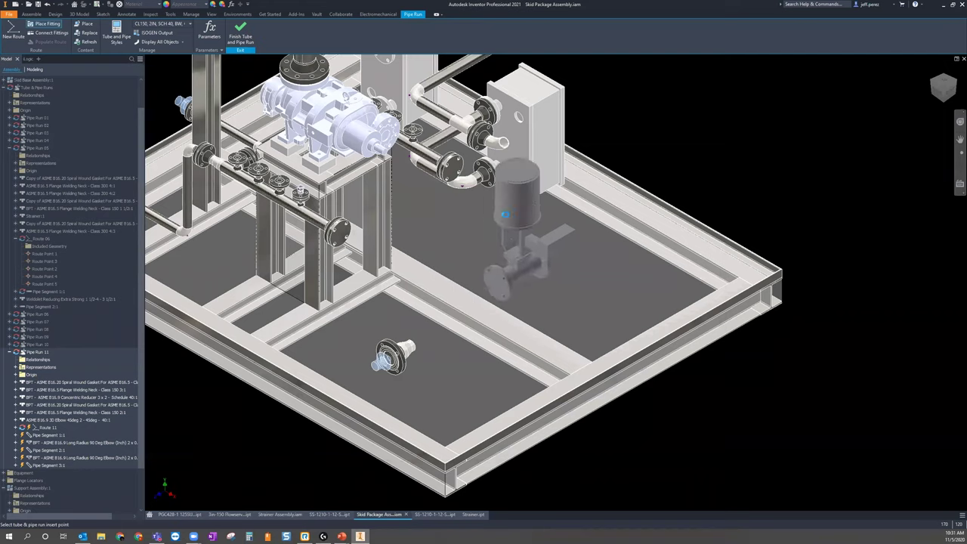
Insert the valve between the connected flanges on the skid base and rotate it 180 degrees about the pipe axis
right_click(496, 212)
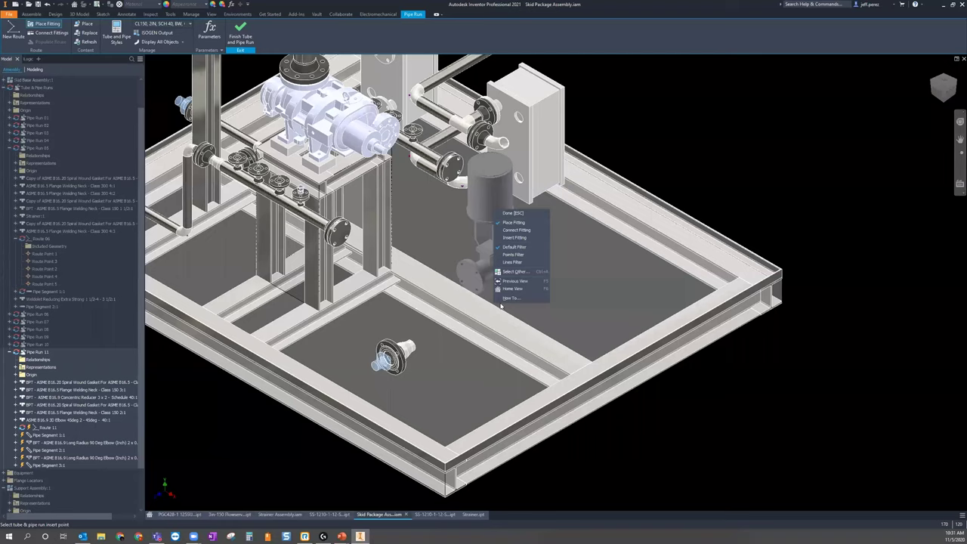
click(521, 238)
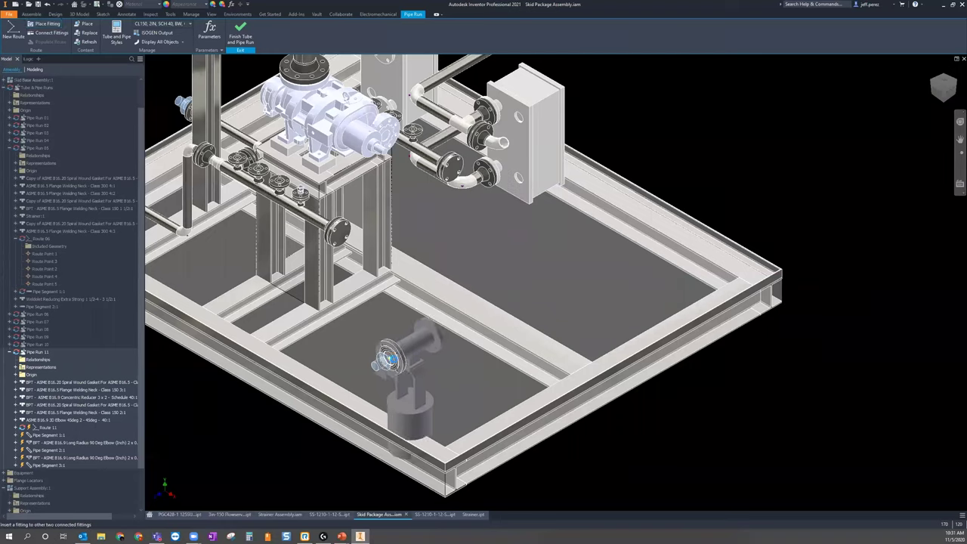
click(387, 360)
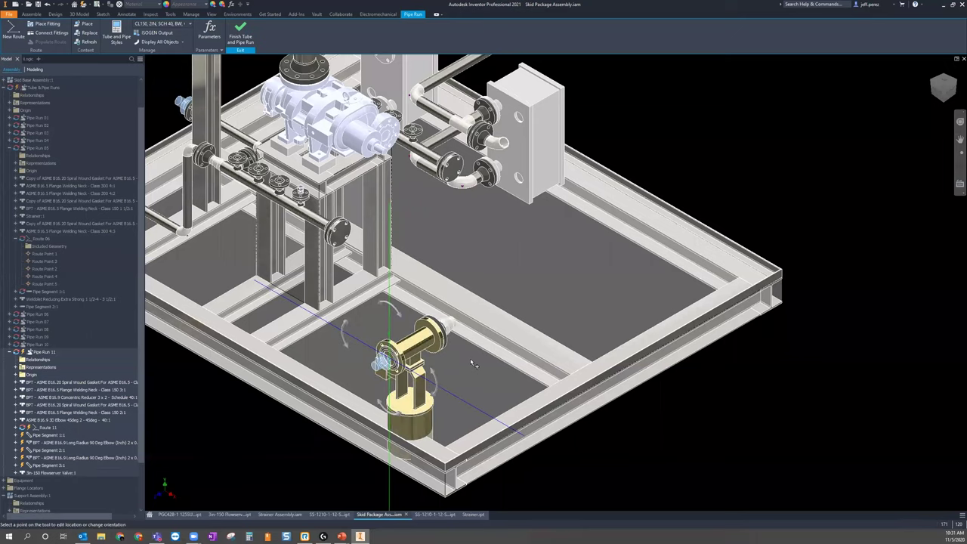
click(433, 370)
text(180)
key(Return)
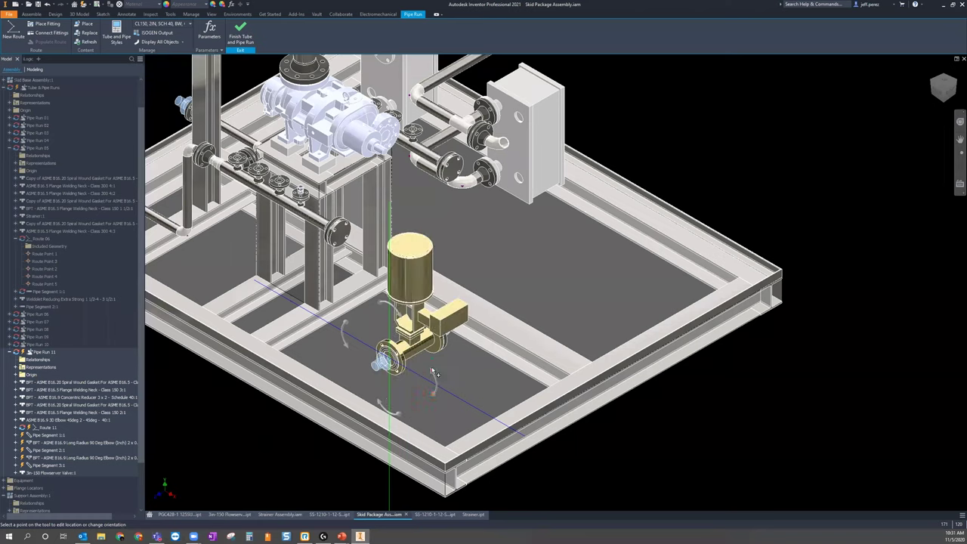
key(Escape)
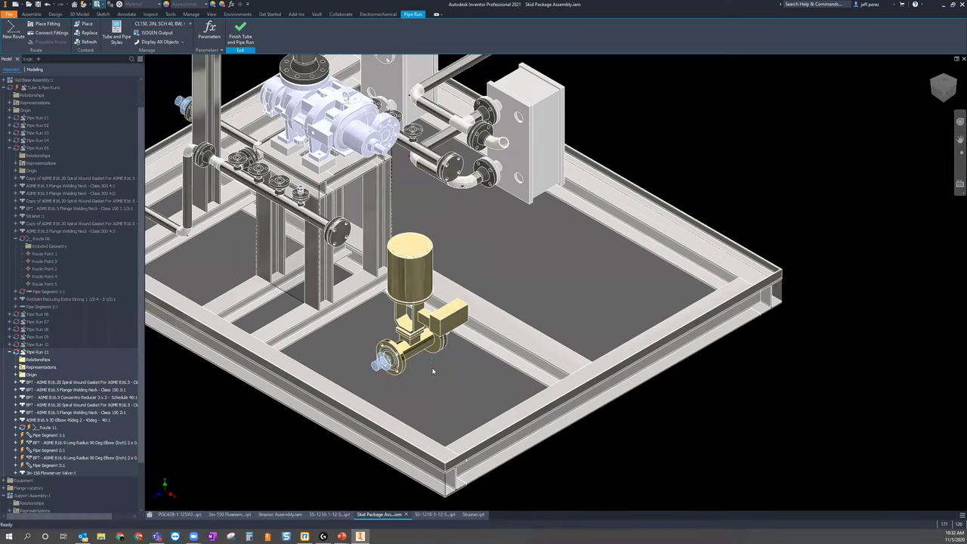
Open Route 11 of Pipe Run 11 for editing
middle_drag(491, 394, 583, 360)
shift+middle_drag(504, 356, 514, 323)
key(F6)
scroll(526, 336, up, 5)
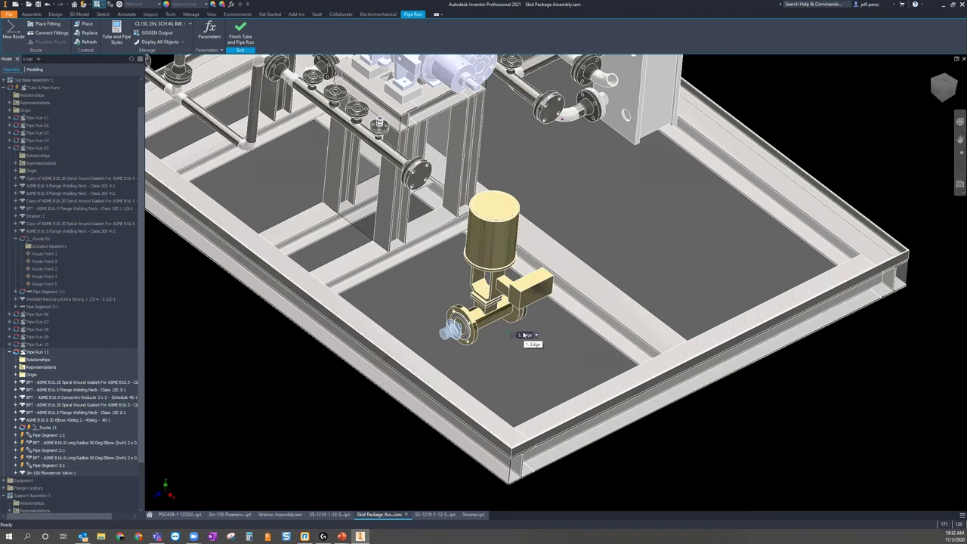
shift+middle_drag(539, 359, 544, 412)
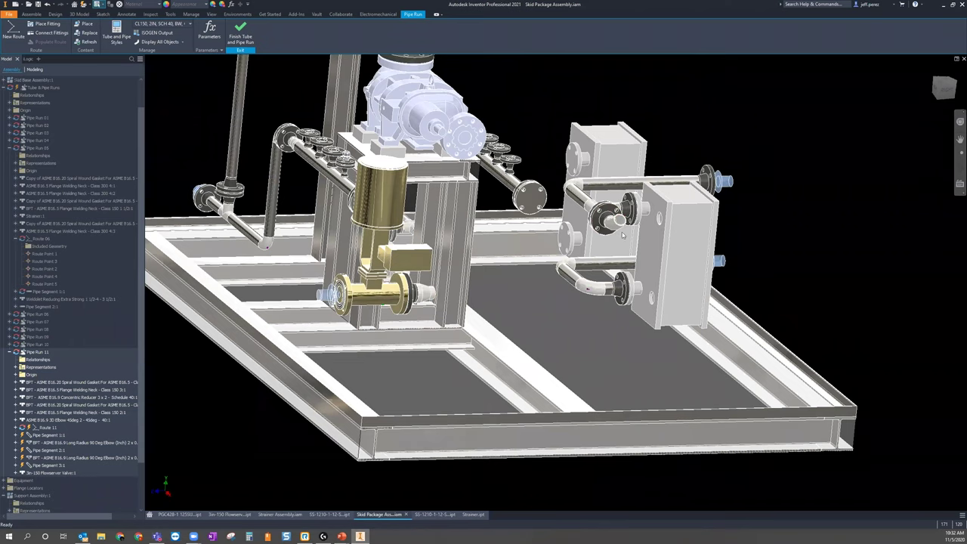
shift+middle_drag(613, 285, 604, 224)
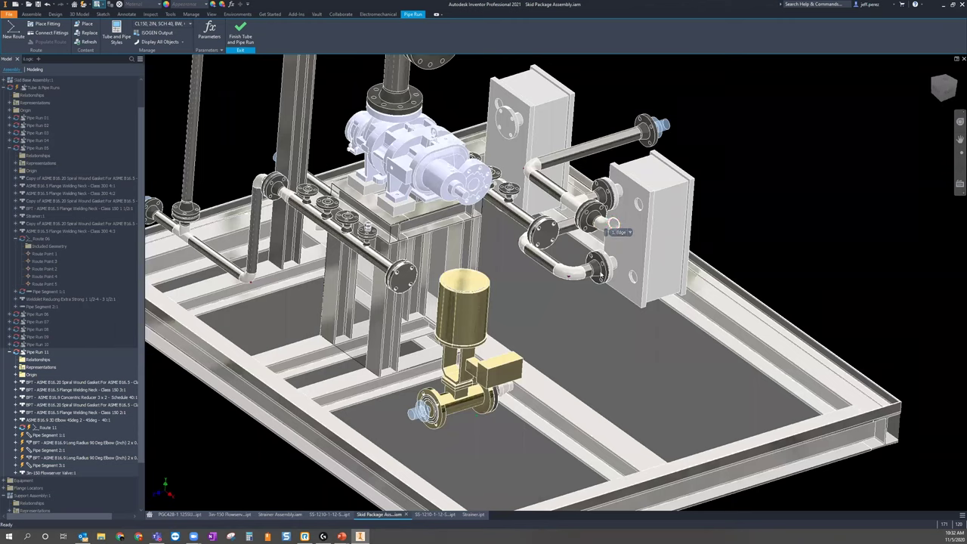
click(46, 427)
double_click(47, 428)
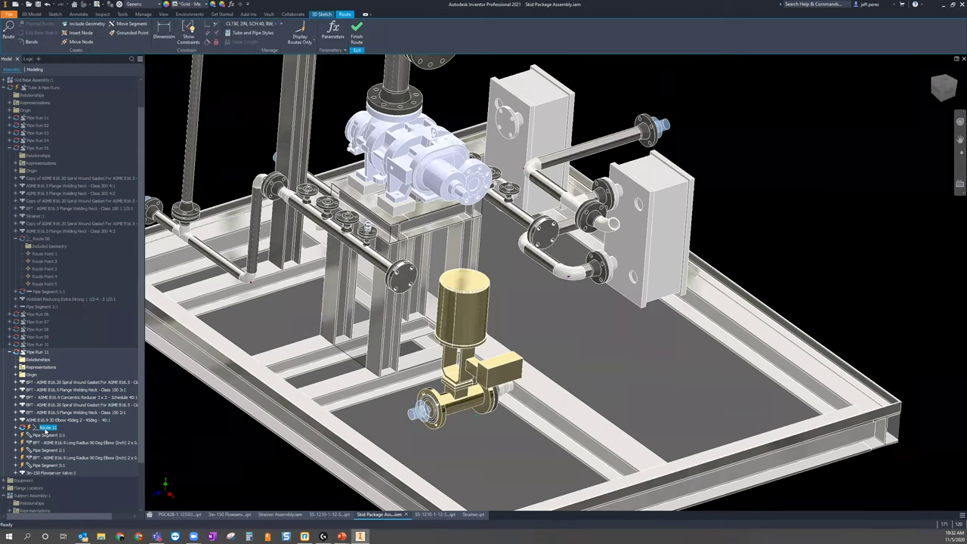
Draw a route from the reducer's open end beside the valve: a horizontal segment about 10.7 in long, followed by a vertical segment upward
click(10, 26)
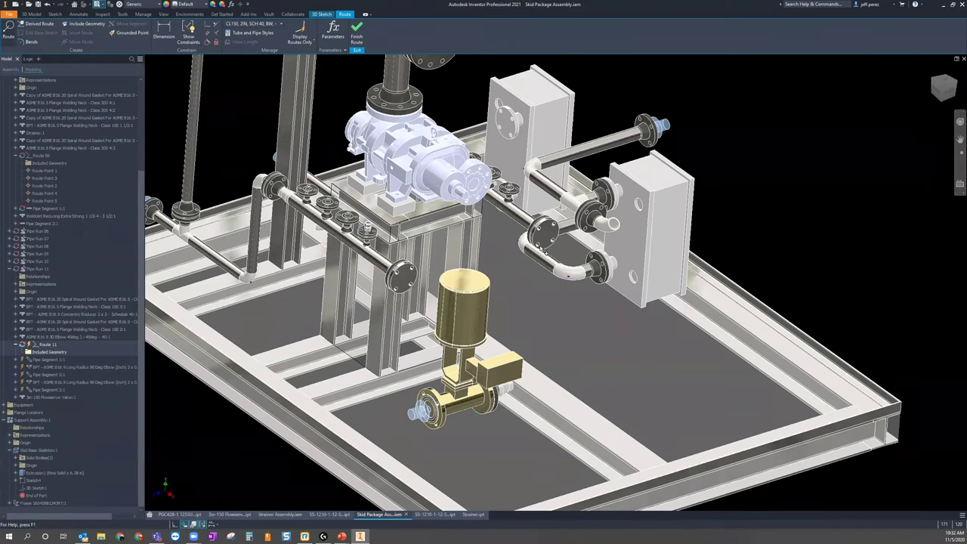
click(514, 387)
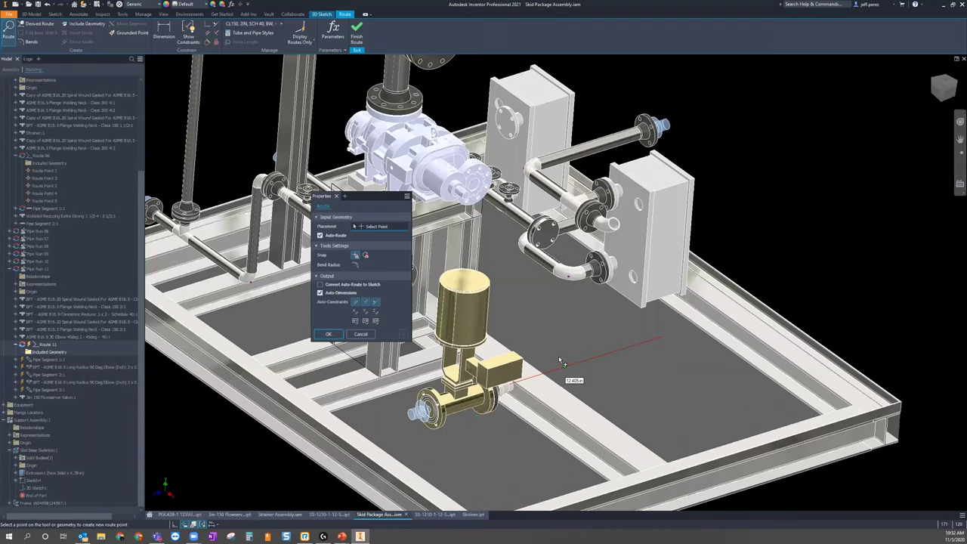
middle_drag(559, 374, 580, 383)
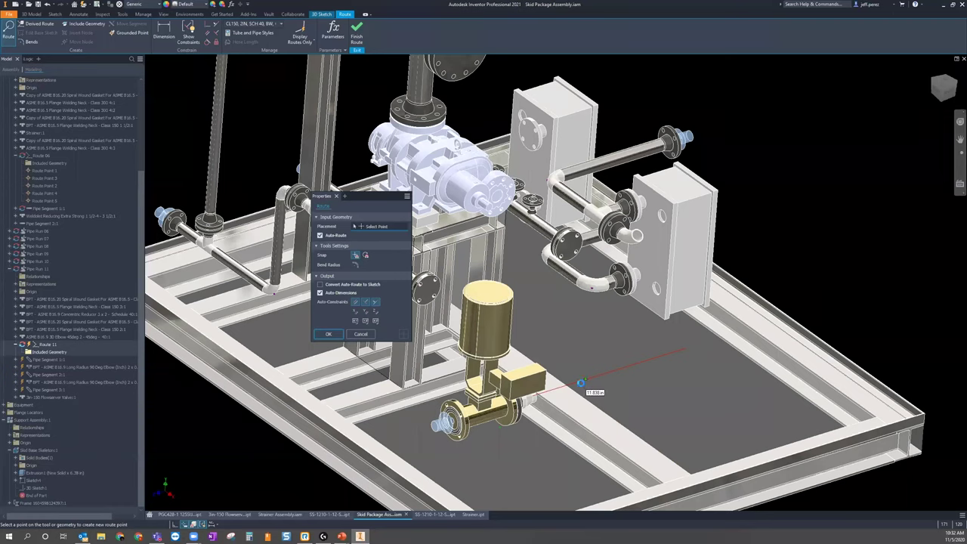
click(578, 383)
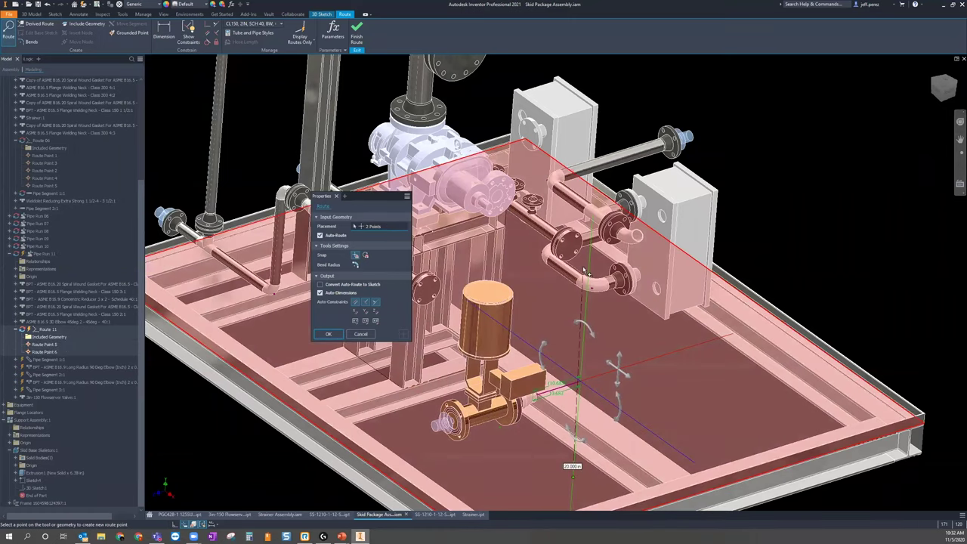
click(597, 293)
Try to auto-route from the top of the vertical segment to the open end of the 45-degree elbow near the heat exchanger
shift+middle_drag(604, 308, 593, 312)
shift+middle_drag(590, 346, 285, 358)
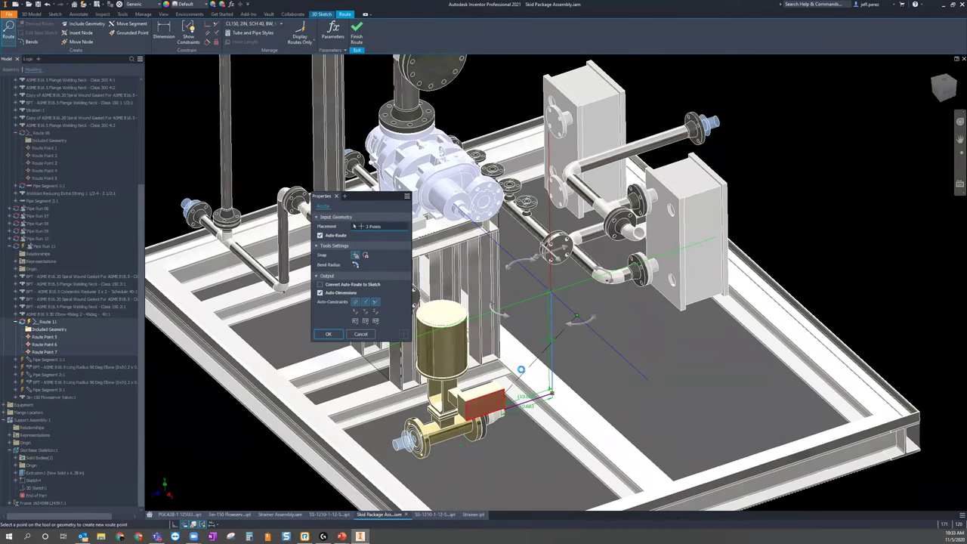
shift+middle_drag(591, 313, 639, 235)
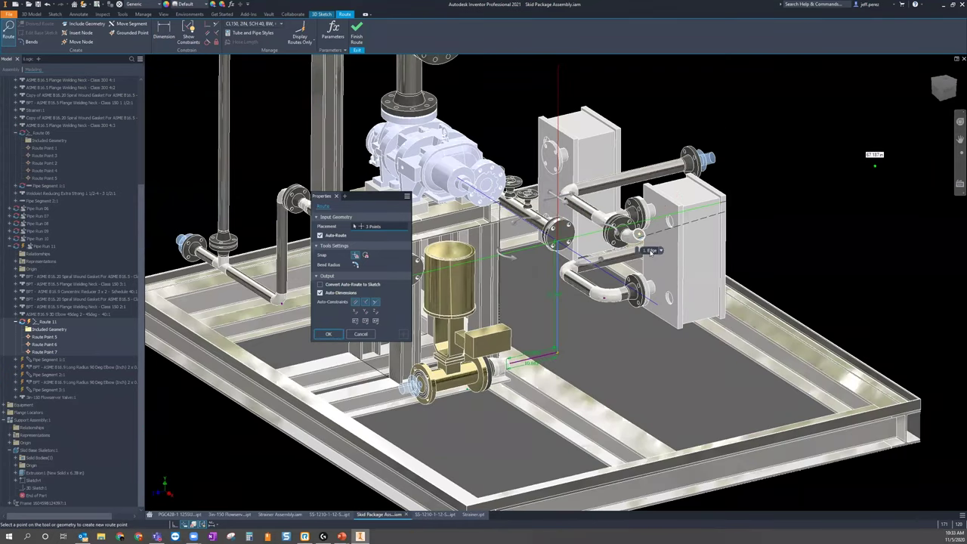
scroll(639, 250, down, 3)
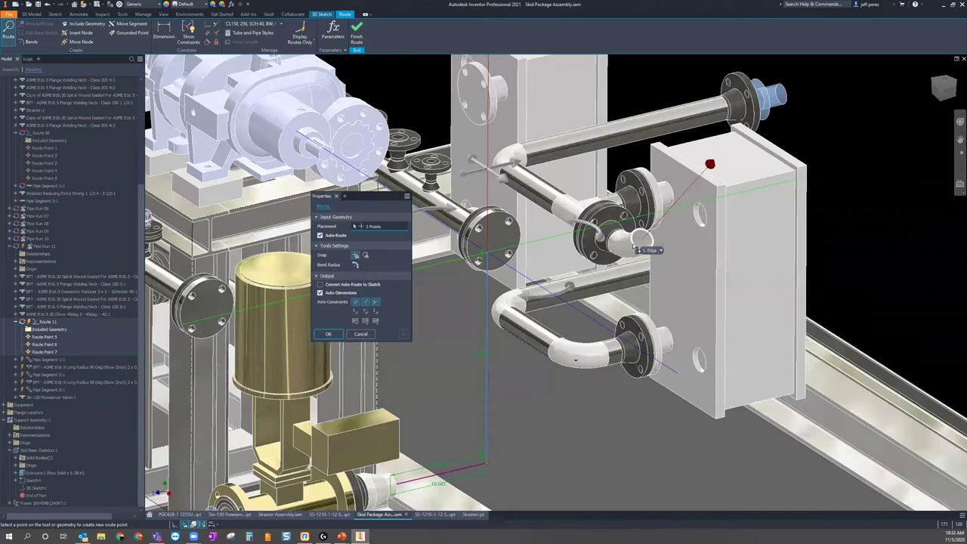
click(637, 247)
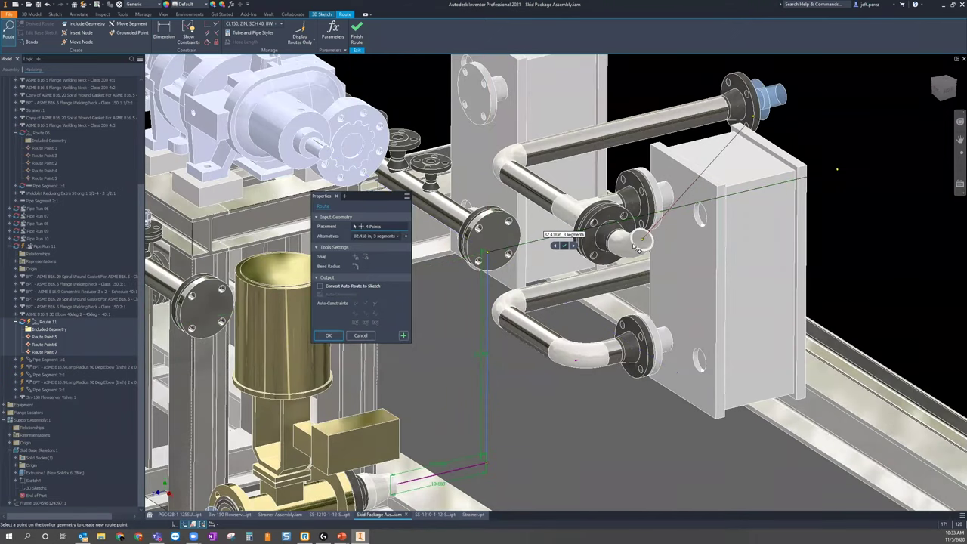
scroll(639, 249, up, 5)
shift+middle_drag(634, 264, 635, 287)
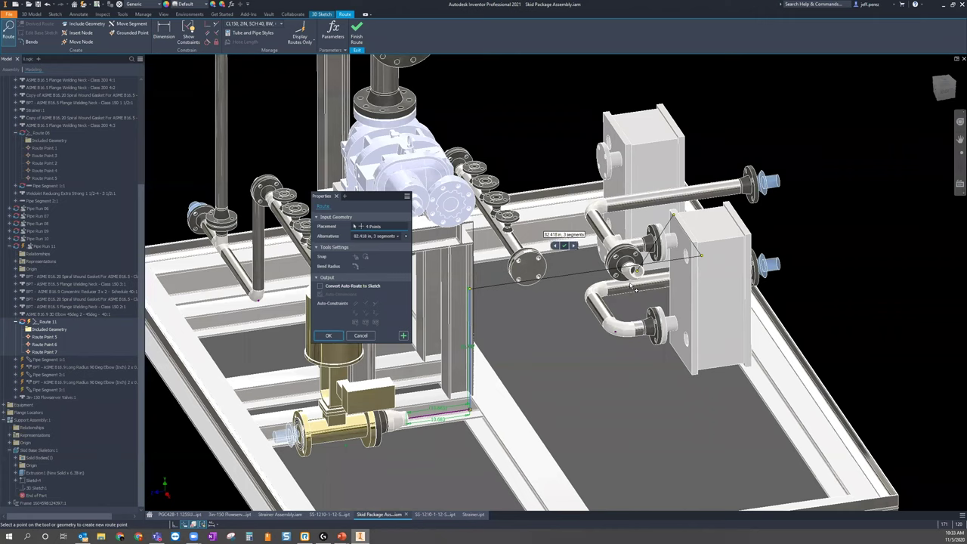
key(BackSpace)
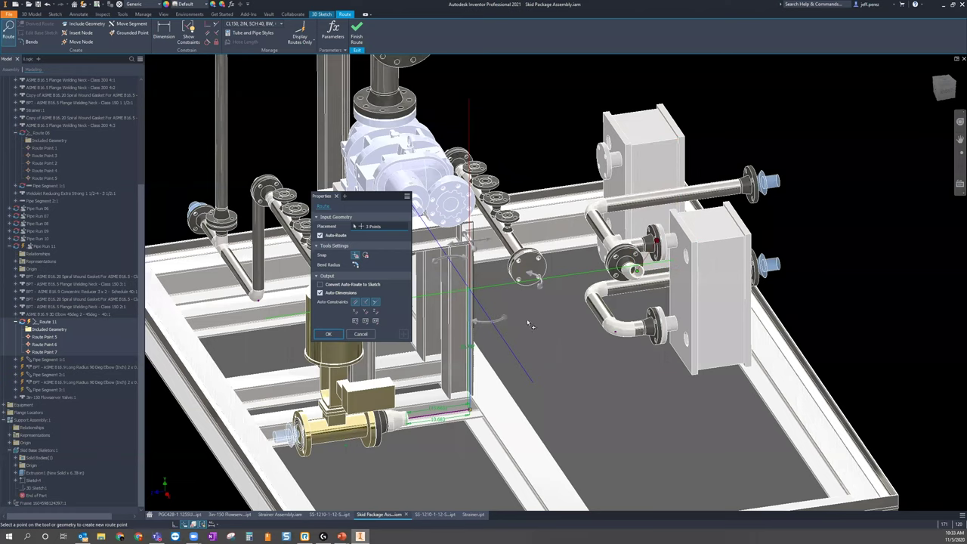
shift+middle_drag(538, 327, 639, 285)
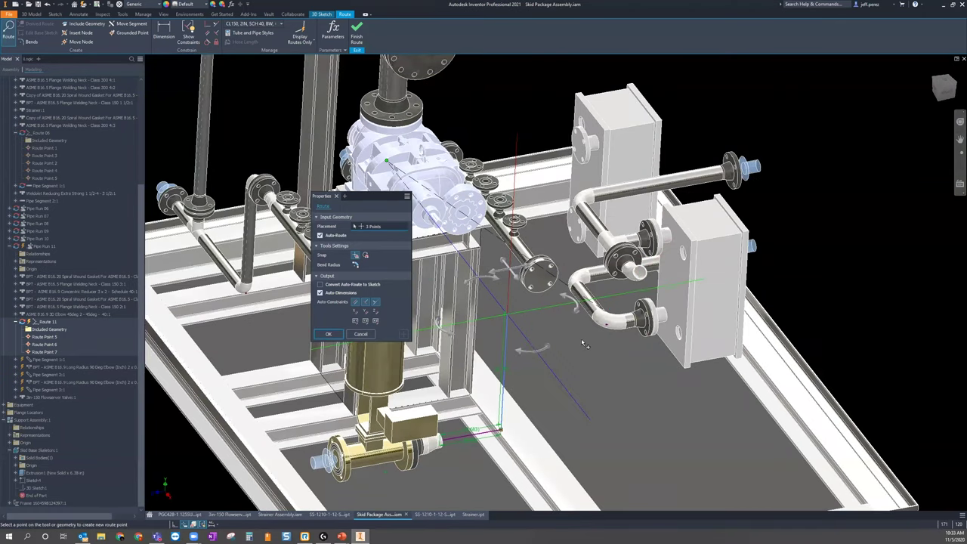
key(Escape)
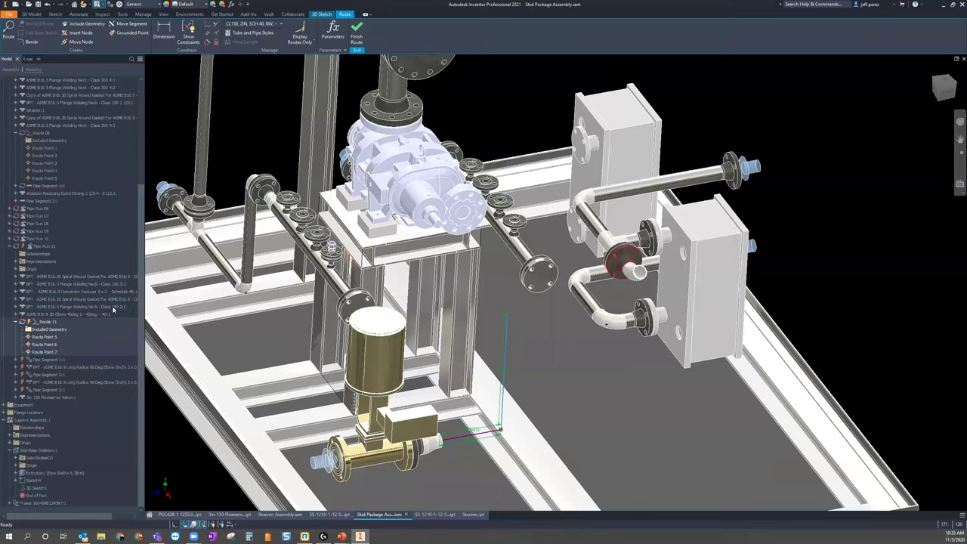
Extend Route 11 horizontally from the top of the vertical segment up to the XY plane of the 45-degree elbow
click(108, 315)
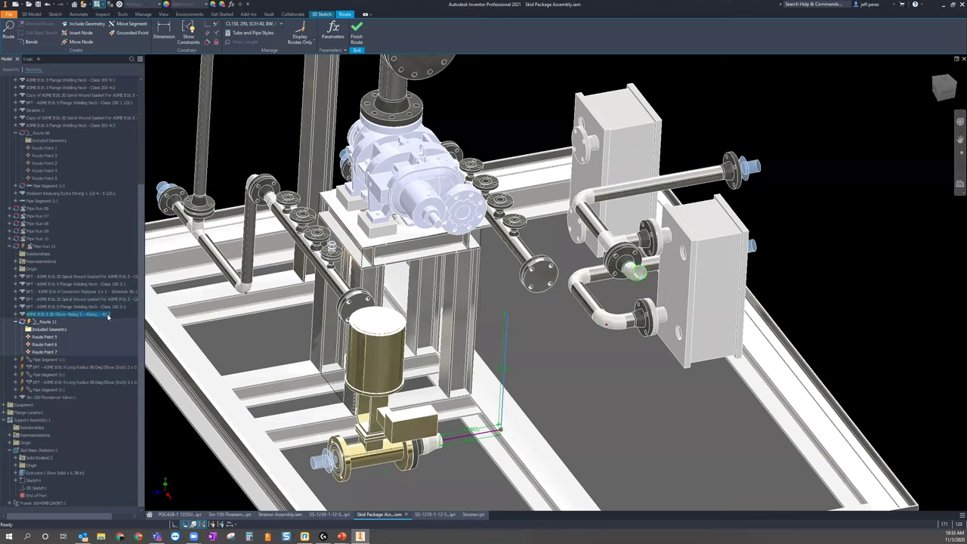
click(16, 314)
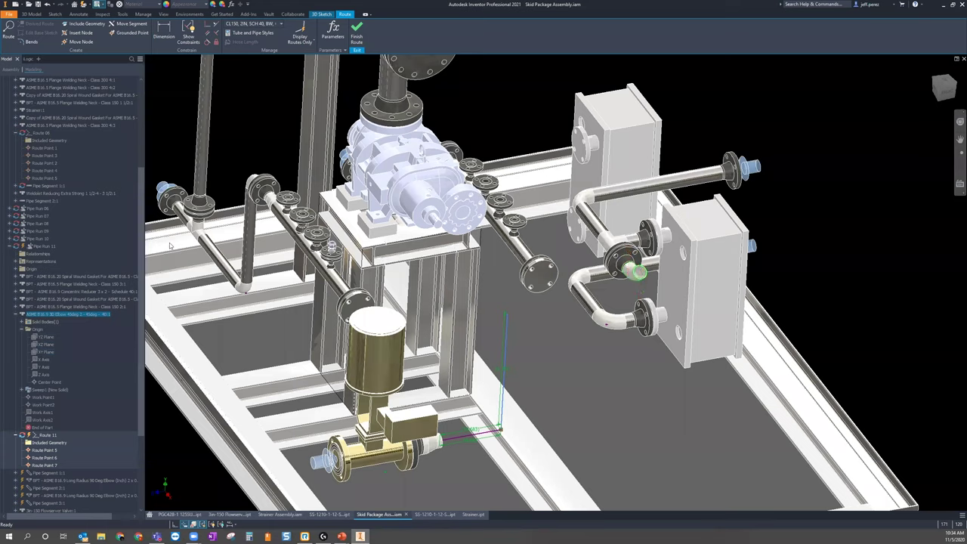
click(7, 34)
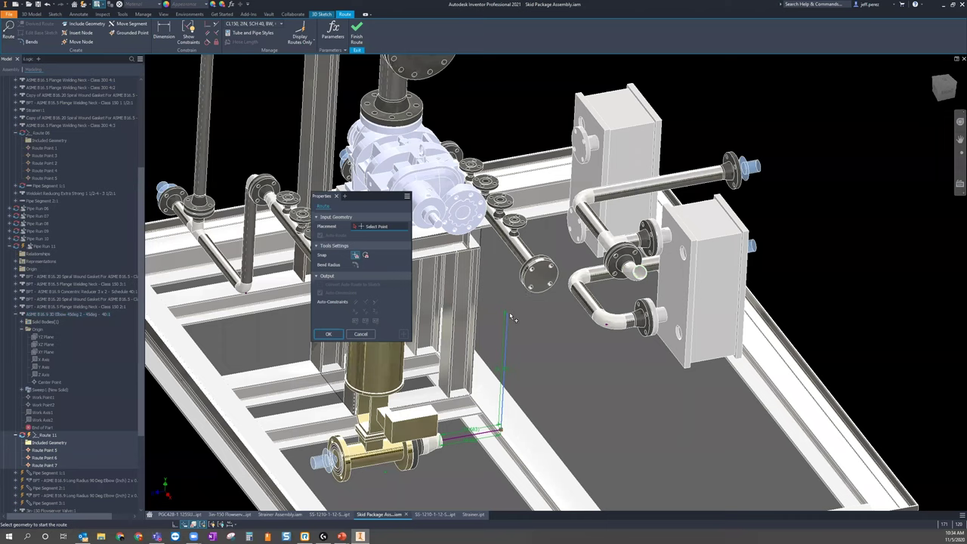
click(516, 326)
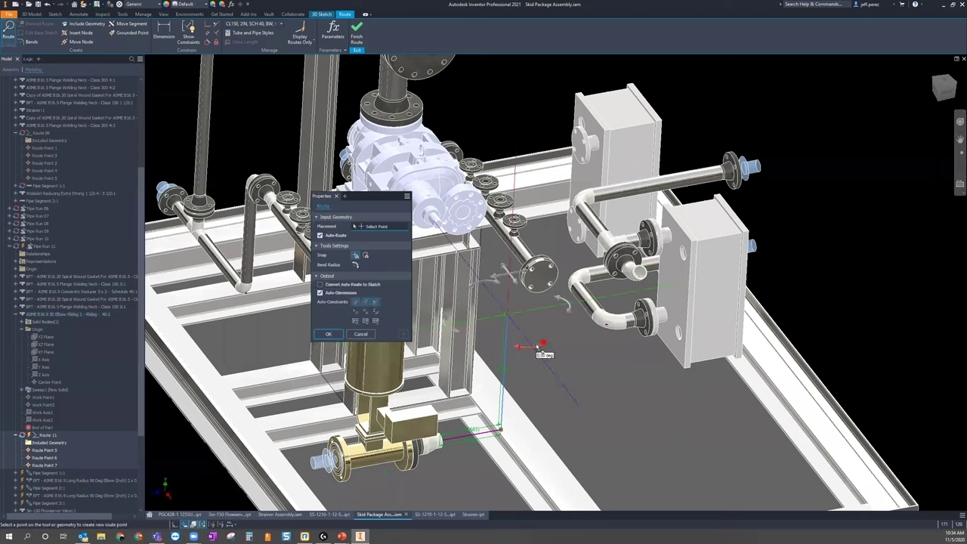
right_click(572, 324)
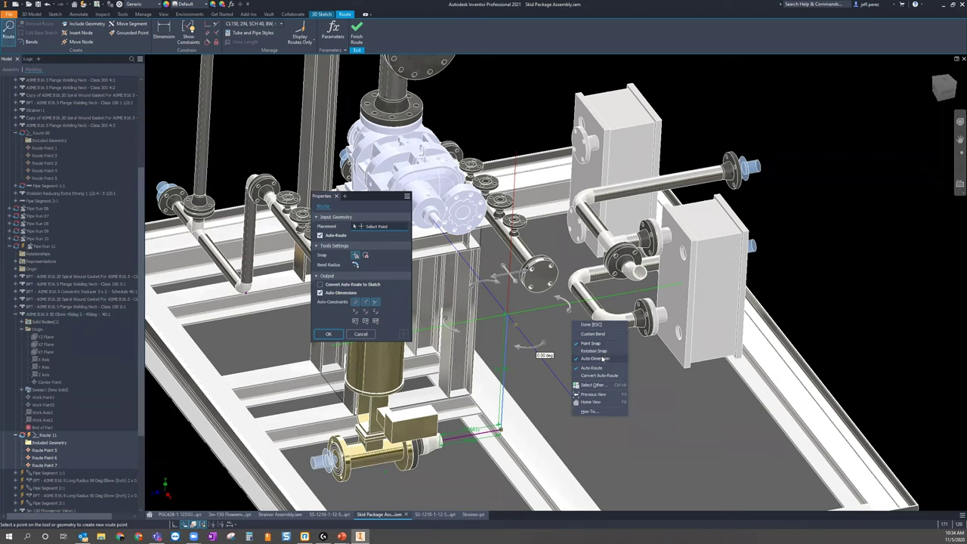
click(602, 358)
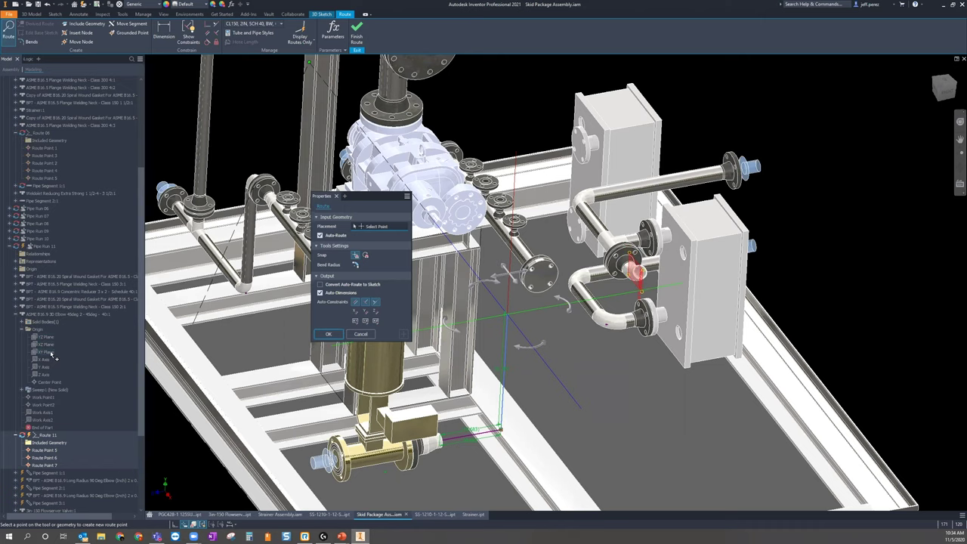
click(56, 359)
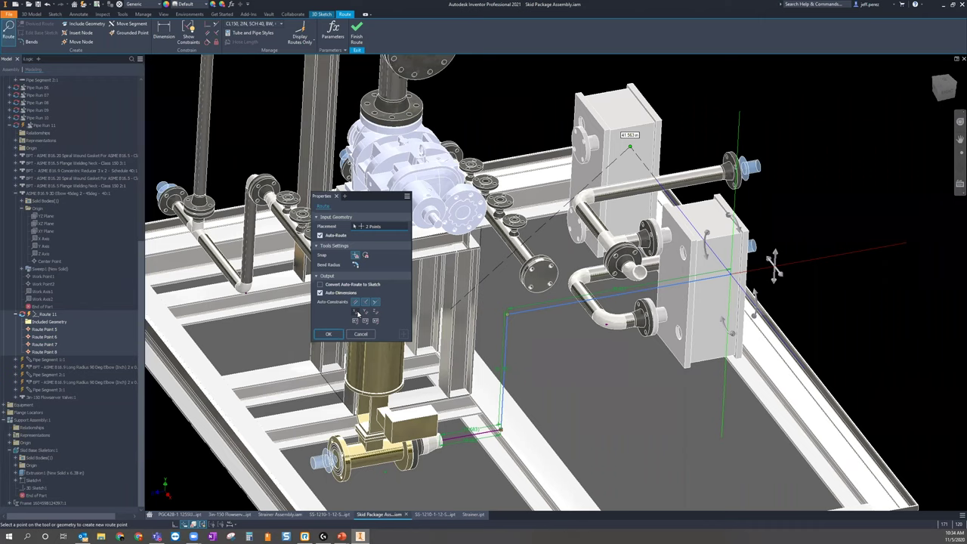
key(Escape)
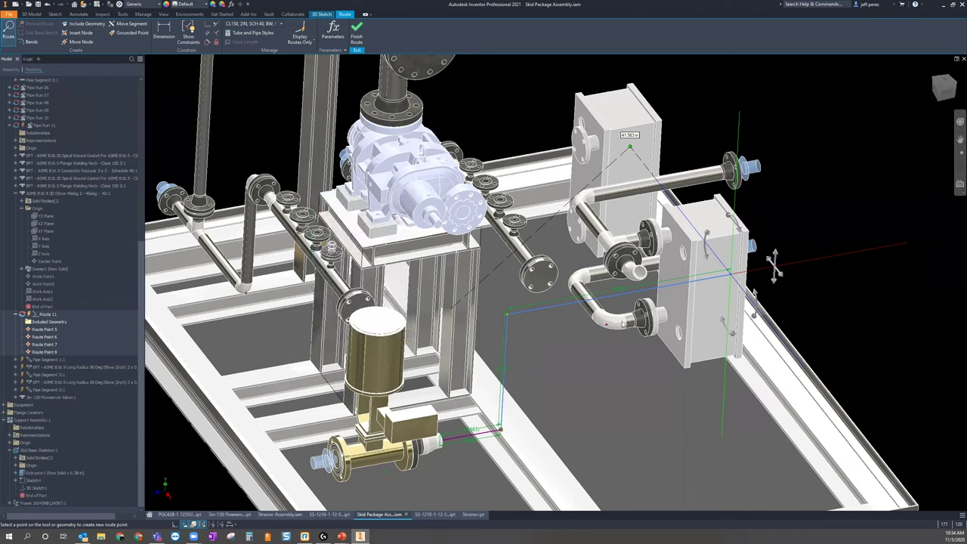
Replace Route 11's horizontal segment with one running from the vertical segment's top to the 45-degree elbow's XY plane, with parallel-to-Z-axis auto-constraint on
click(598, 297)
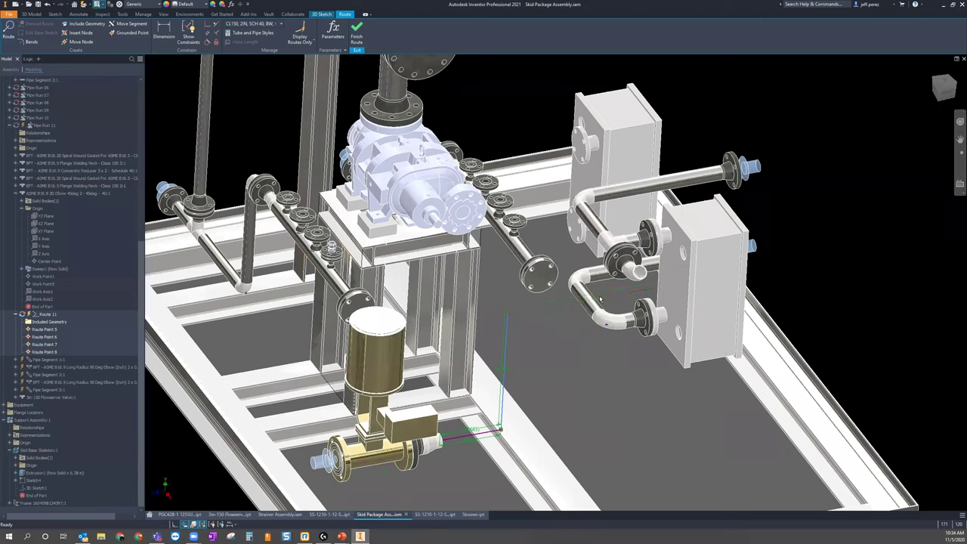
key(Delete)
click(8, 32)
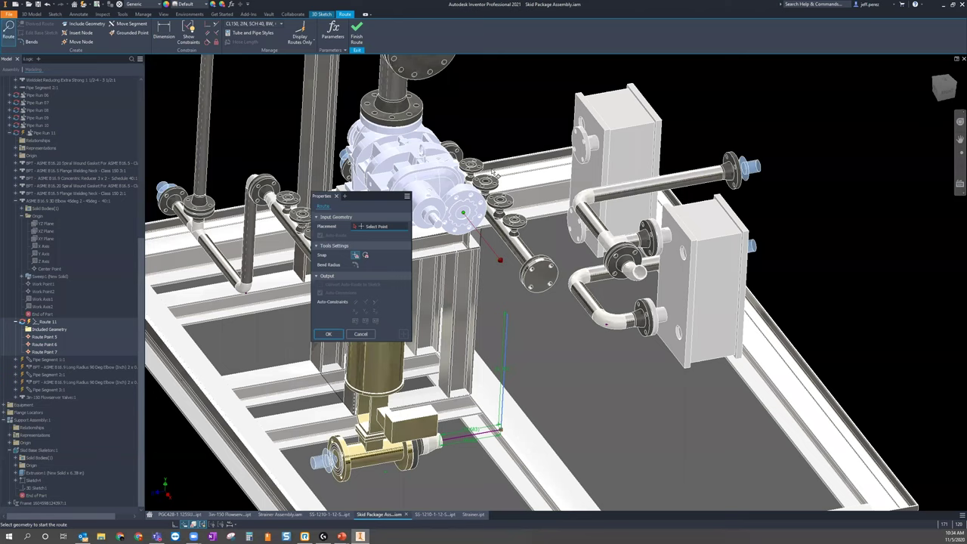
click(507, 315)
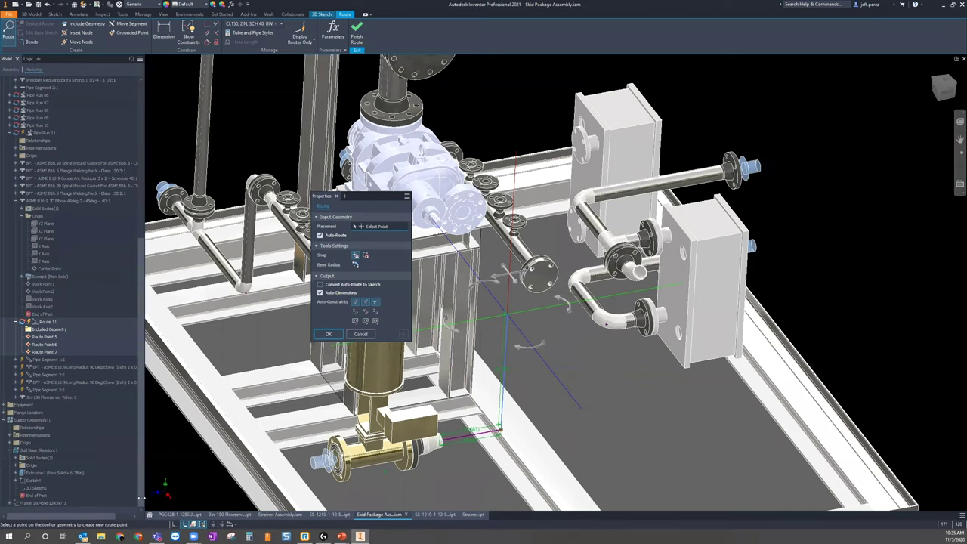
click(376, 312)
click(49, 244)
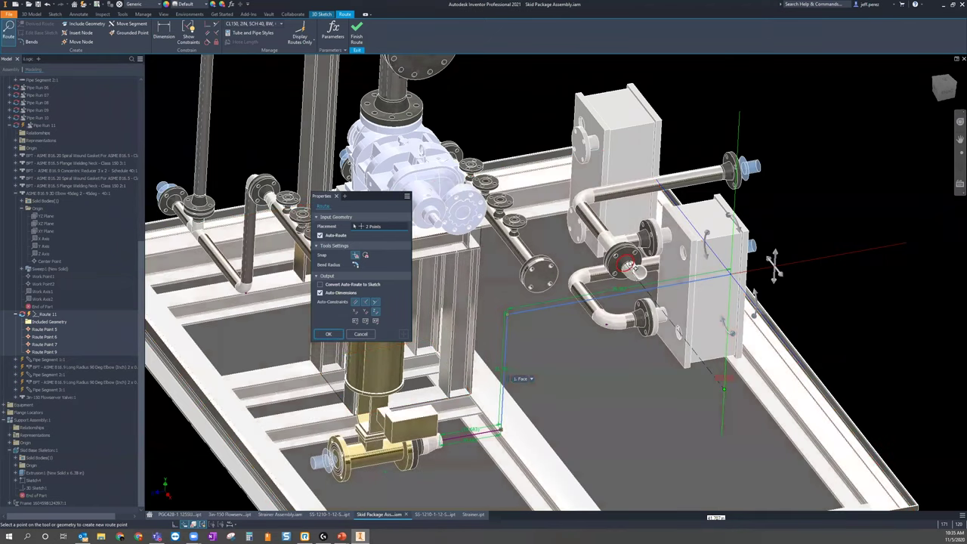
Include the skid package assembly's origin axes in Route 11 as reference geometry
key(Home)
click(86, 23)
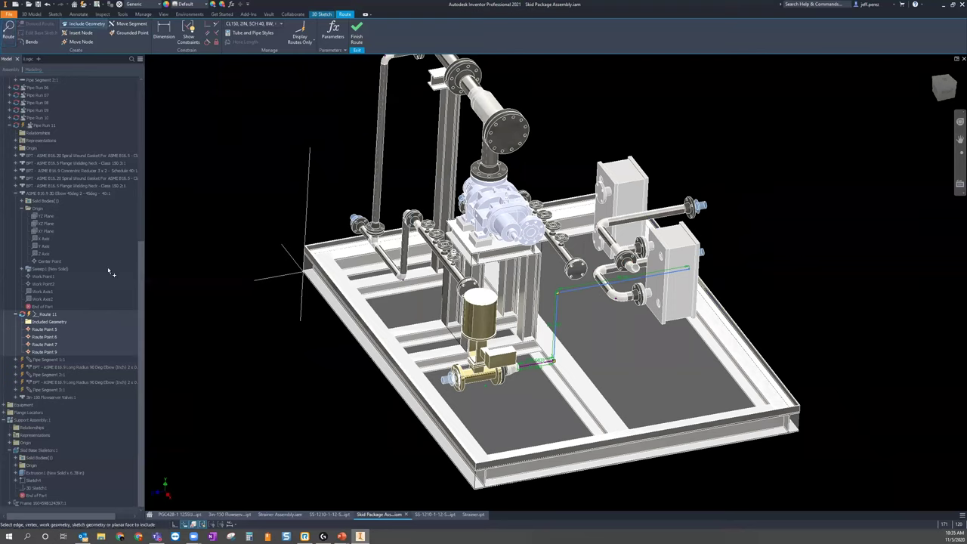
scroll(111, 273, up, 10)
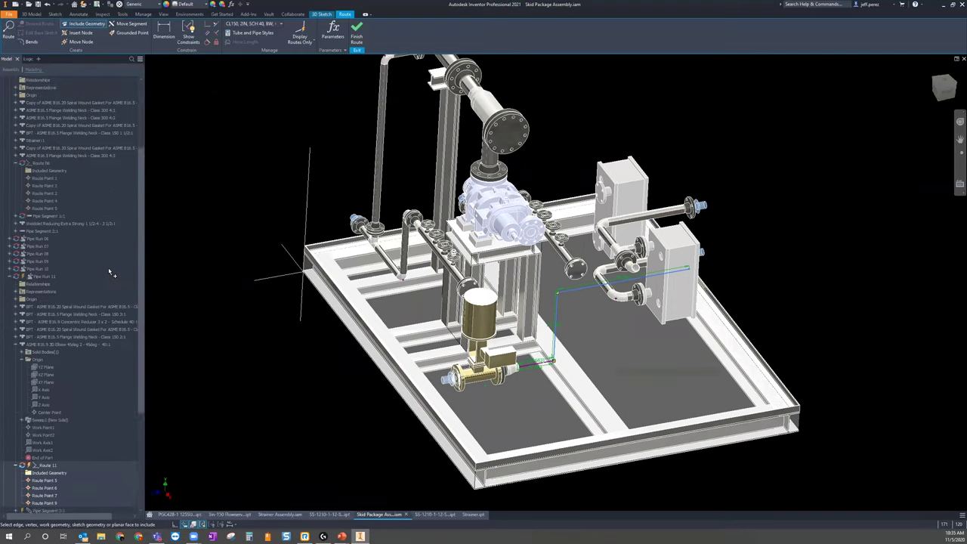
click(5, 103)
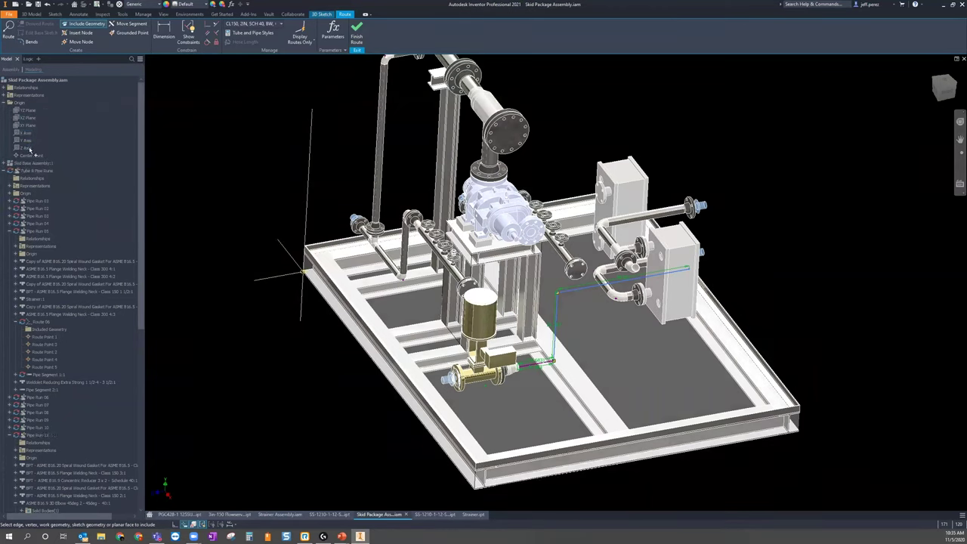
Constrain the route's vertical segment parallel to the included vertical axis
click(208, 34)
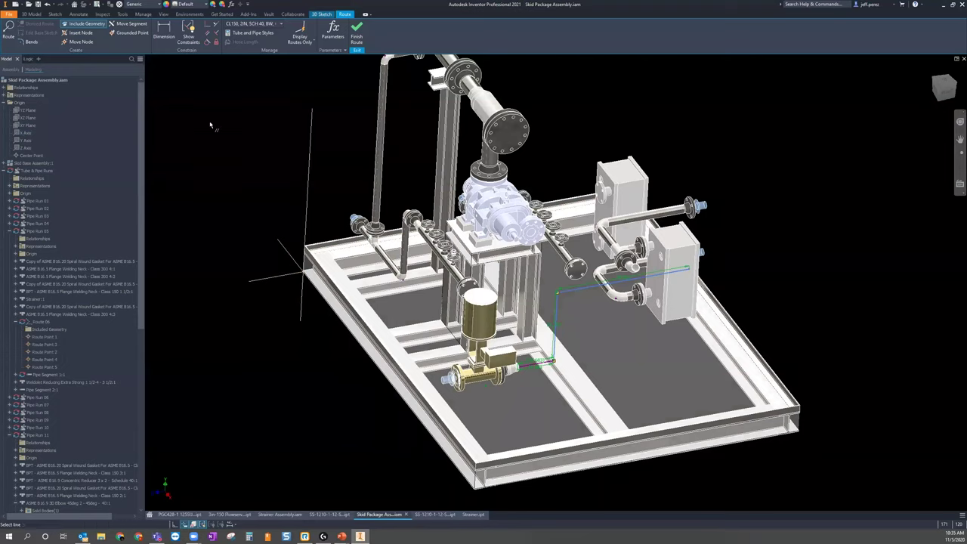
click(558, 318)
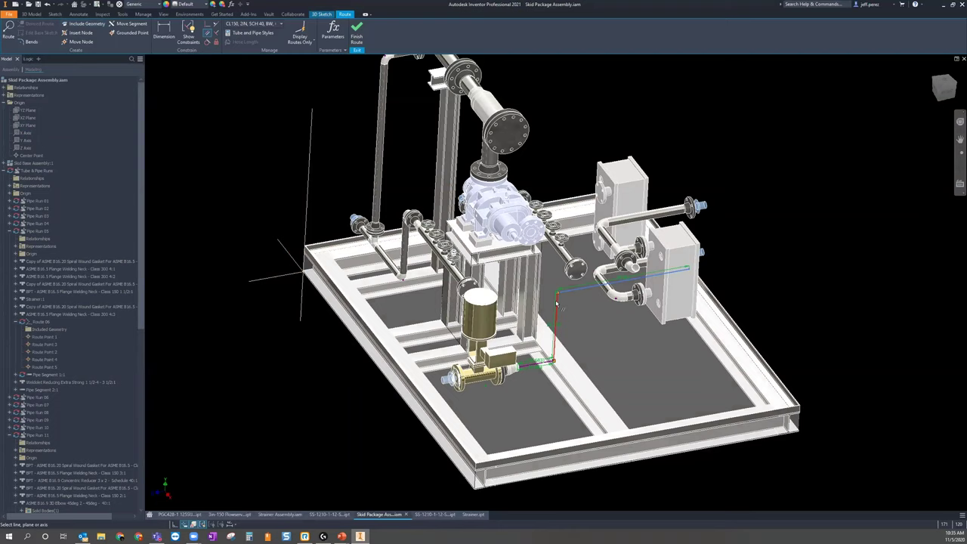
click(308, 229)
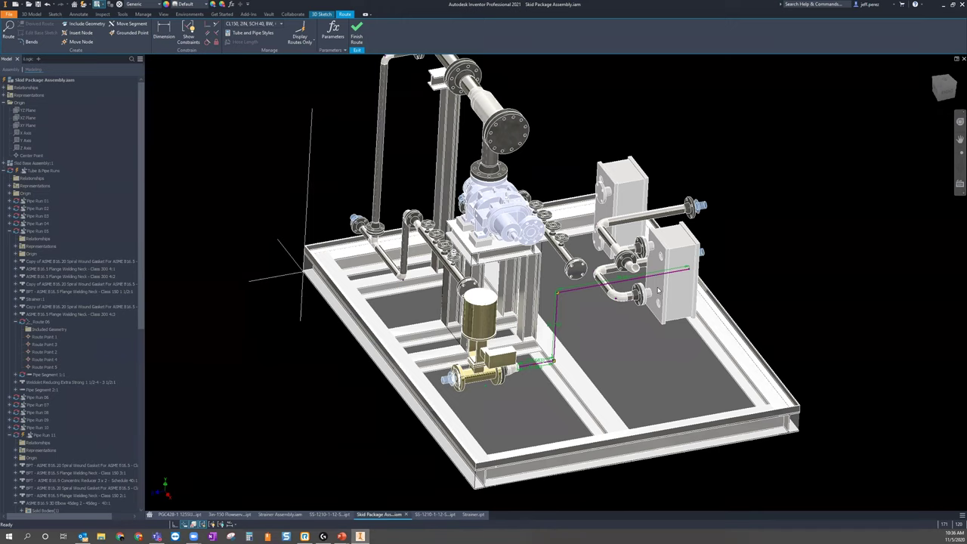
Finish editing Route 11 and turn off deferred updates so its pipes and elbows are populated
scroll(747, 231, down, 5)
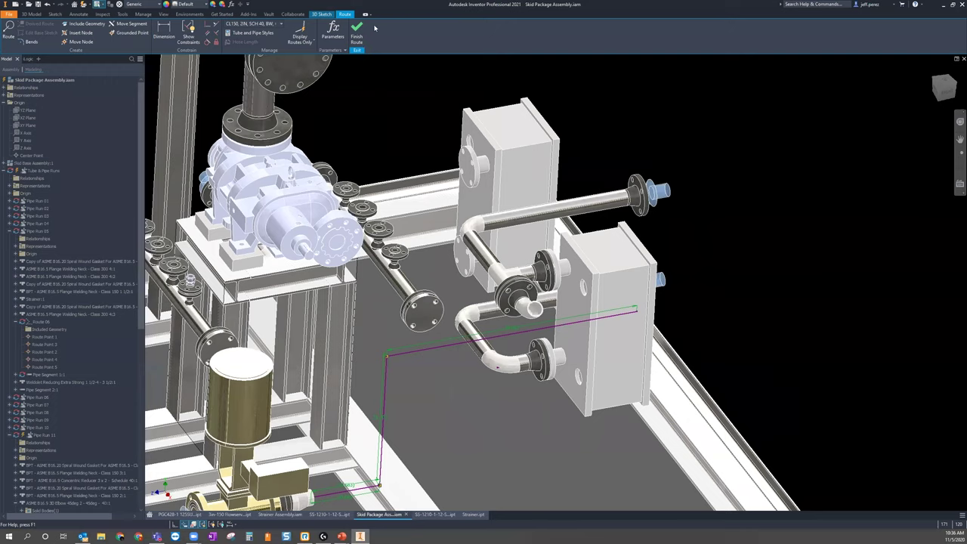
shift+middle_drag(497, 368, 481, 178)
key(Escape)
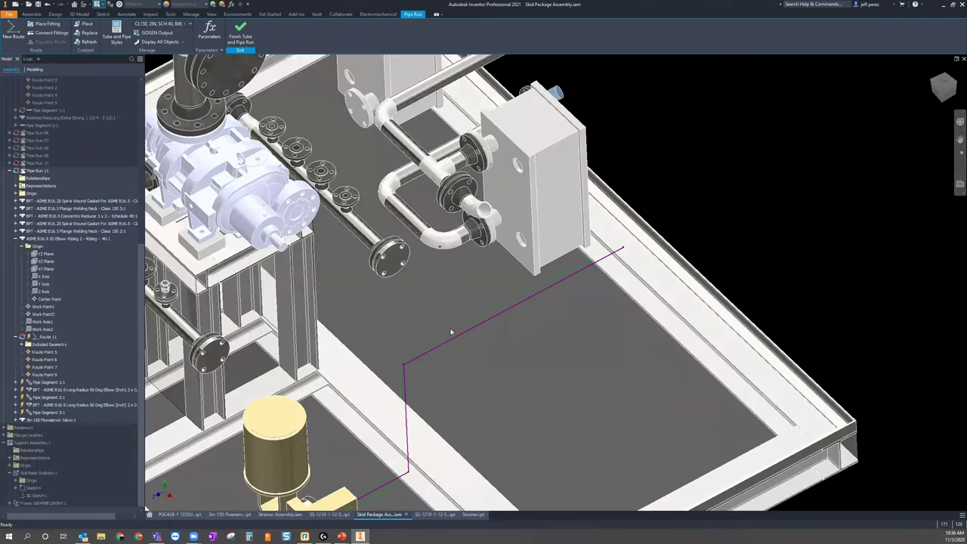
scroll(451, 332, down, 3)
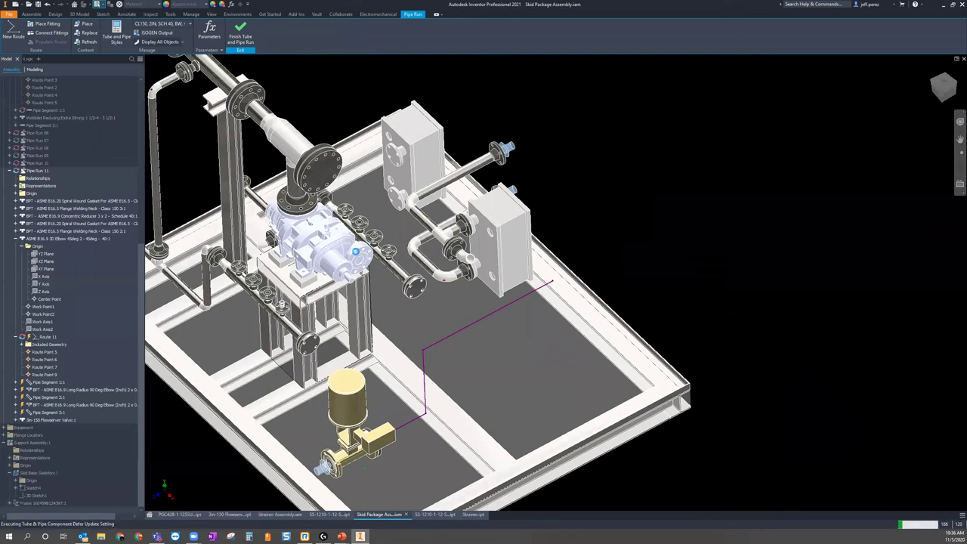
right_click(430, 308)
click(466, 349)
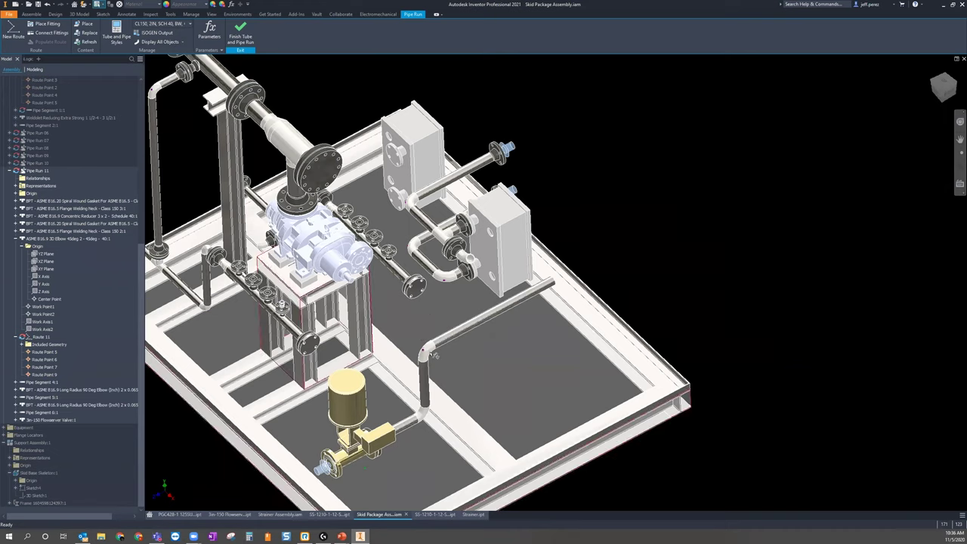
Place another ASME B16.9 Long Radius 90 Deg Elbow on the open end of the horizontal pipe
click(429, 353)
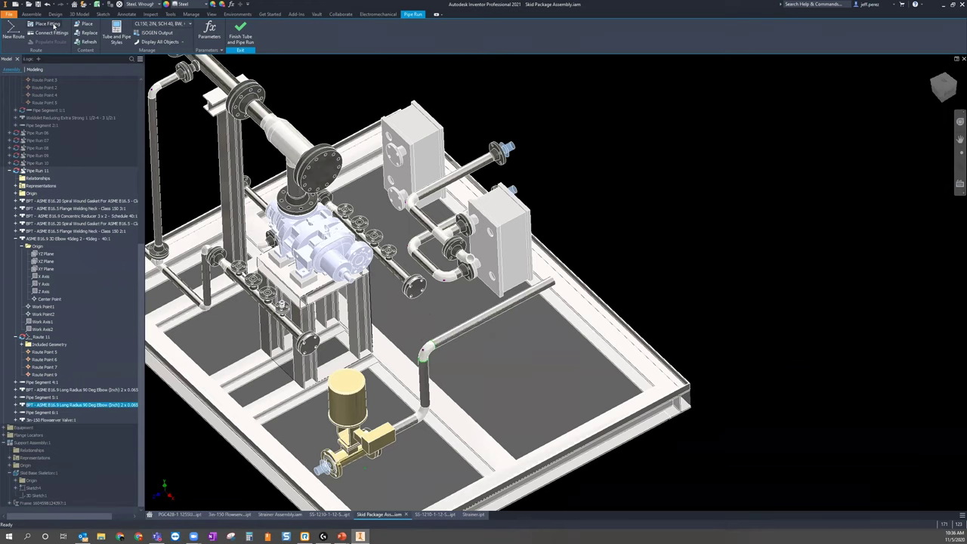
click(584, 272)
right_click(576, 226)
click(603, 257)
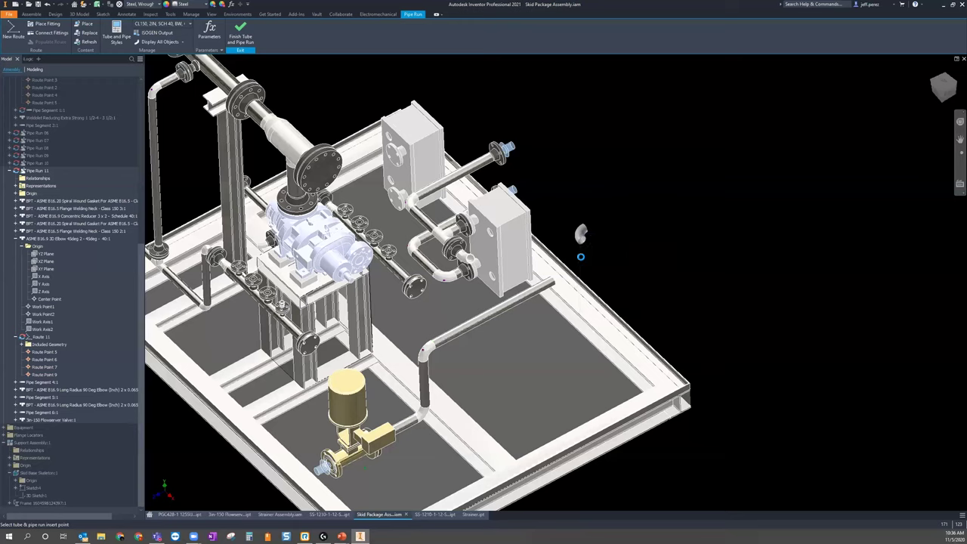
click(552, 283)
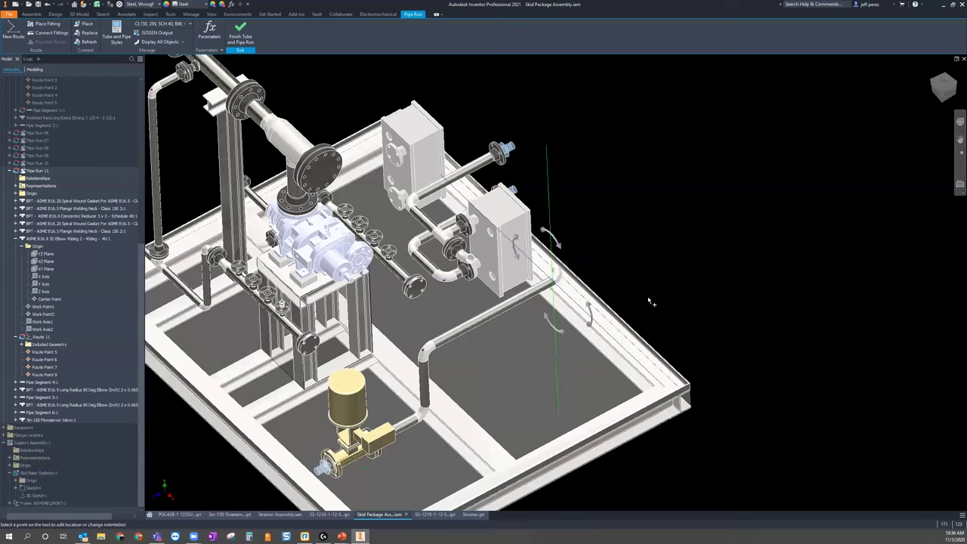
key(Escape)
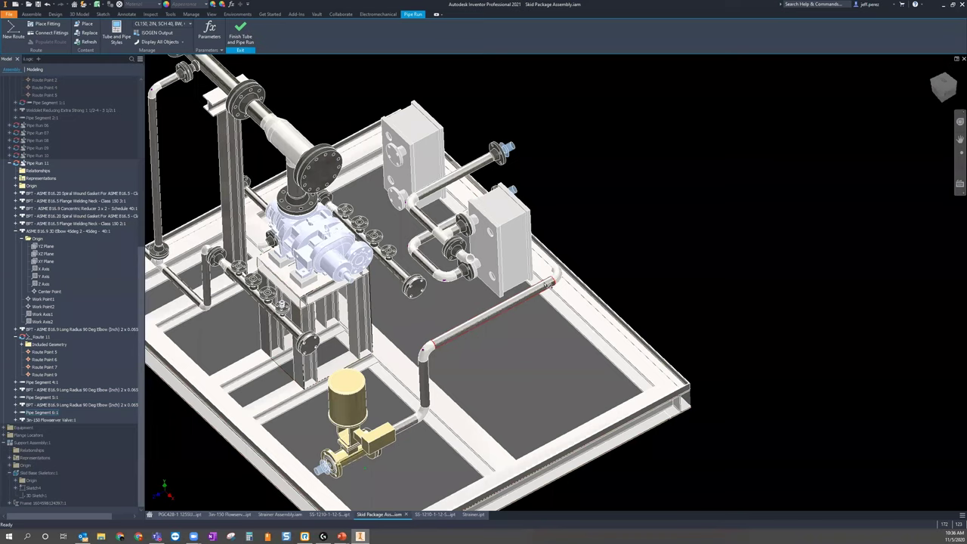
Measure the distance between the added 90-degree elbow's YZ plane and the 45-degree elbow's XY plane
mouse_move(556, 297)
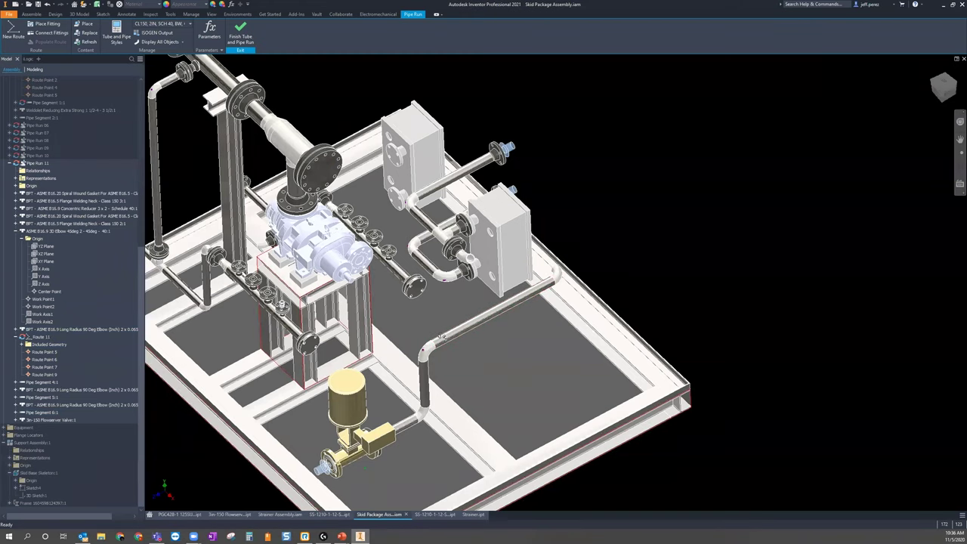
click(31, 329)
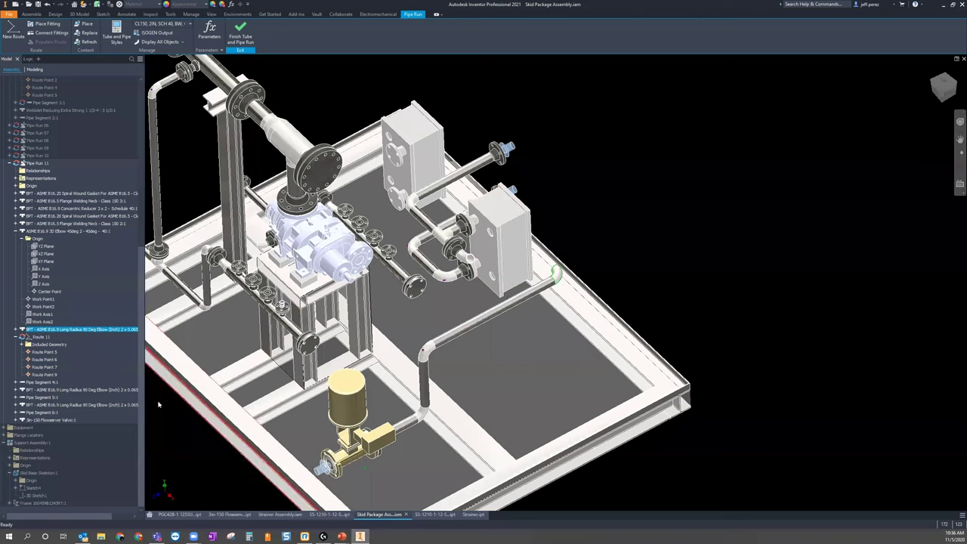
click(18, 329)
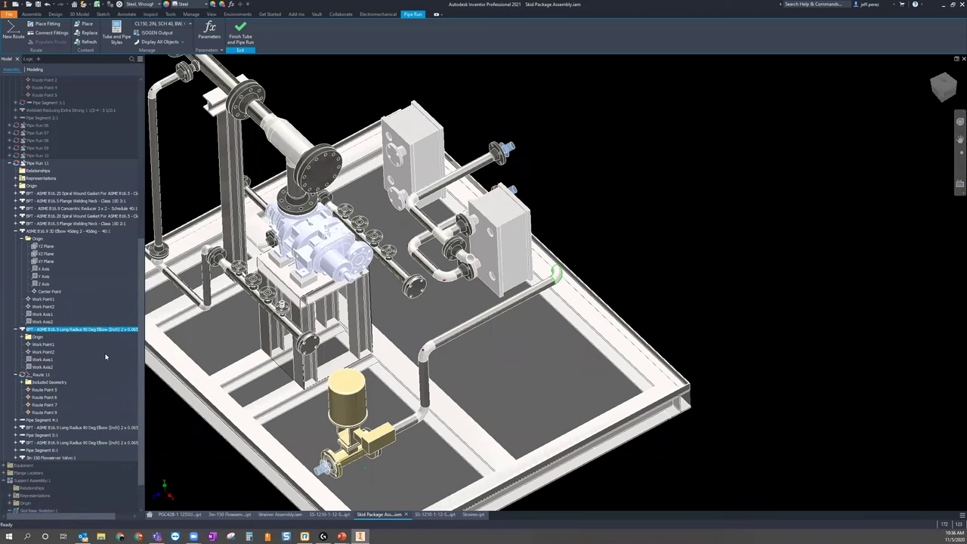
key(m)
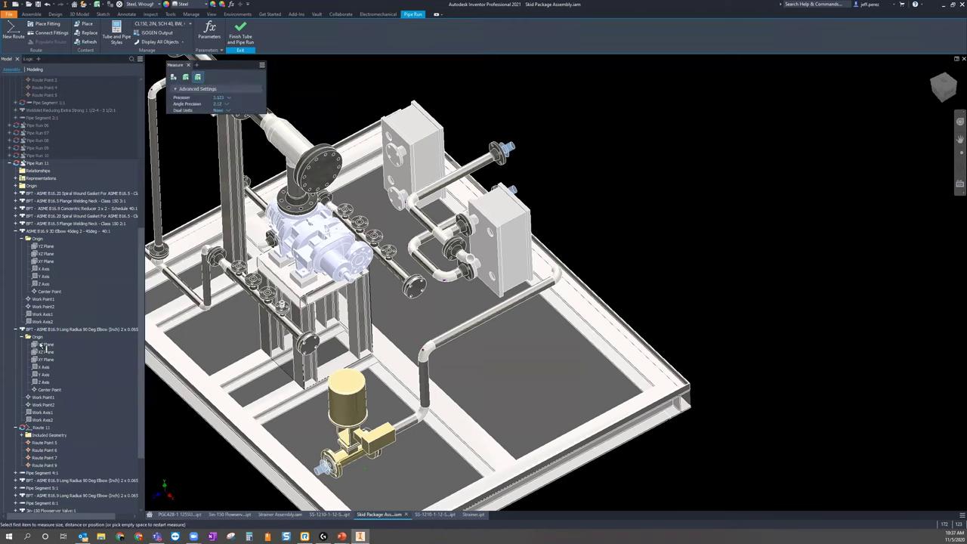
click(43, 344)
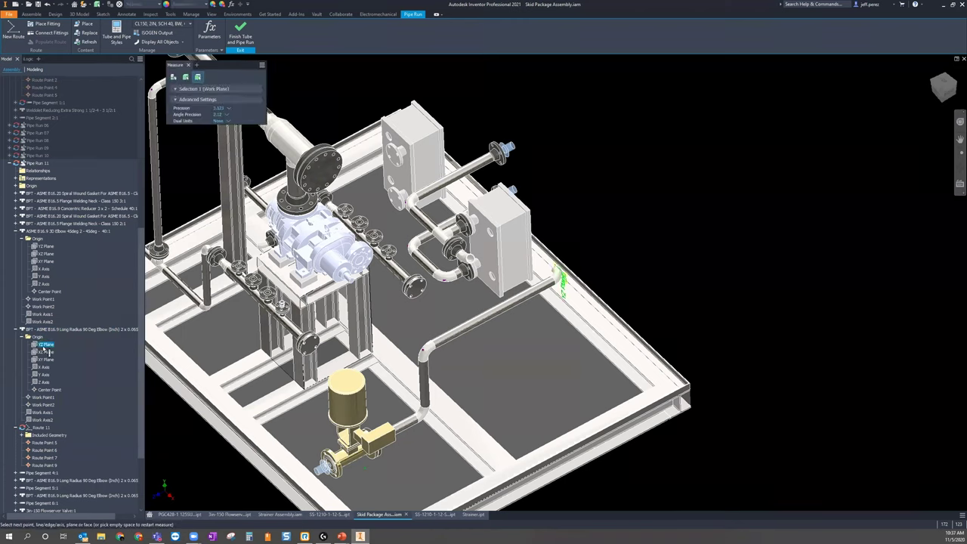
click(46, 261)
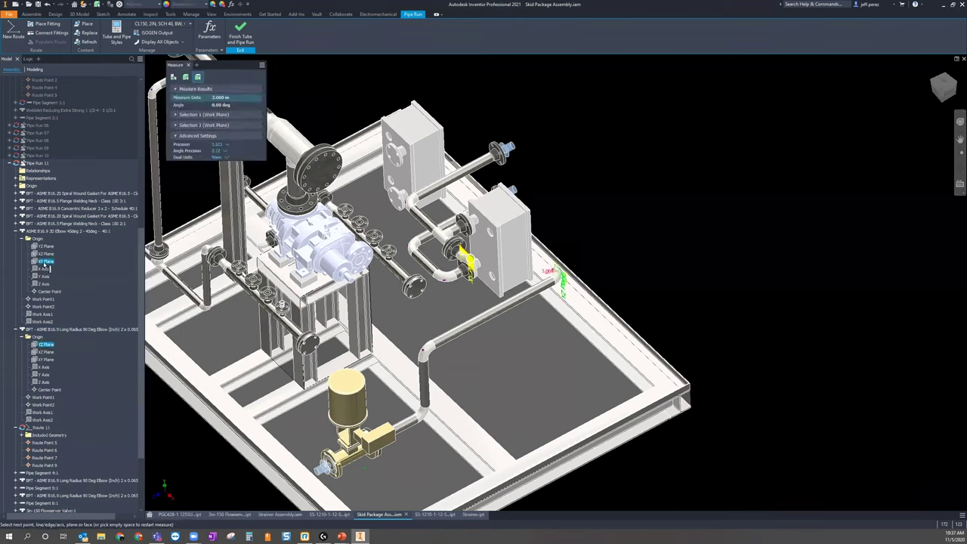
key(Escape)
Set the length of Route 11's horizontal segment to 36 in and finish the route
click(39, 427)
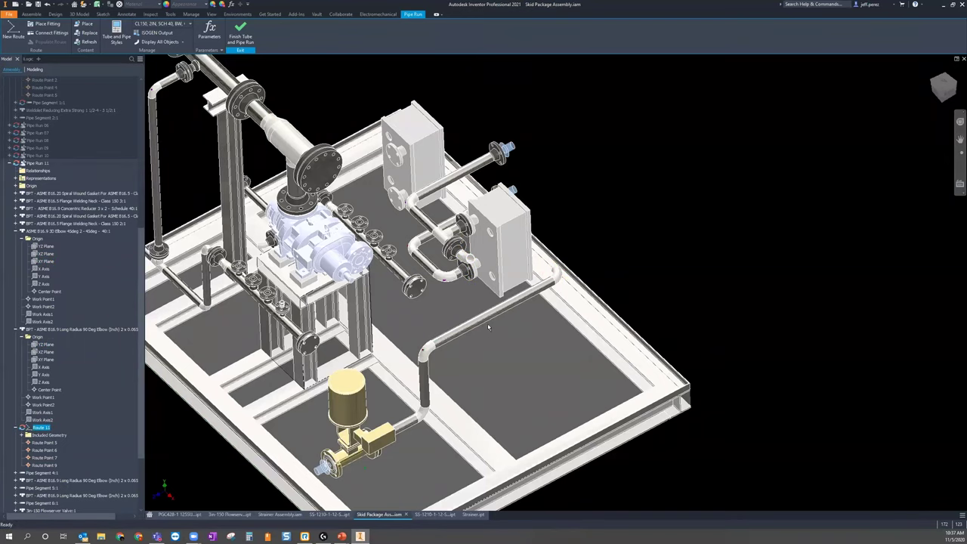
scroll(488, 327, up, 5)
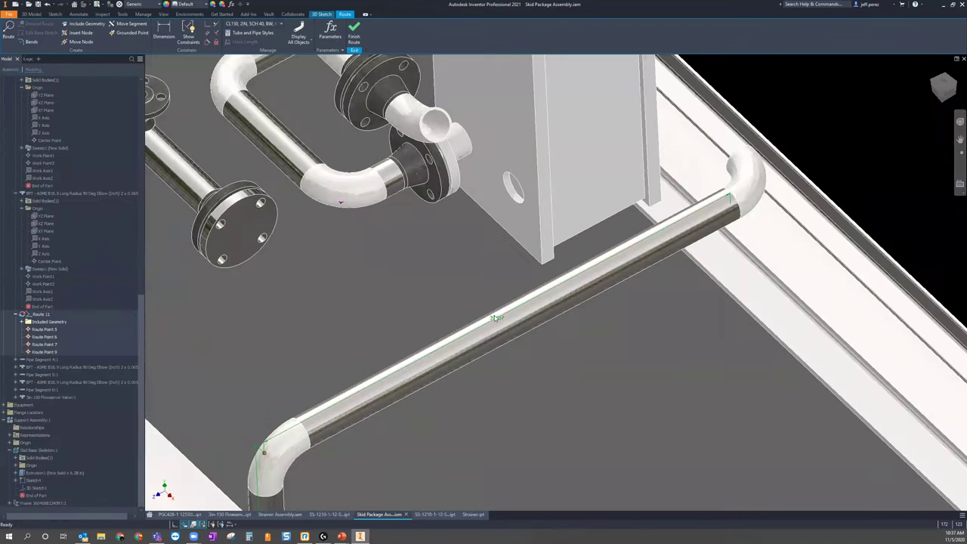
double_click(495, 317)
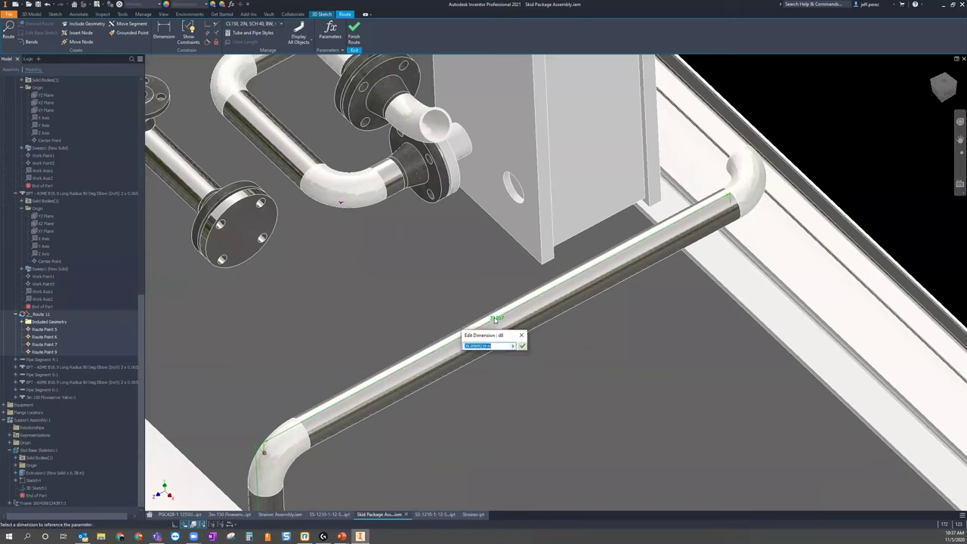
key(End)
key(BackSpace)
key(BackSpace)
key(BackSpace)
key(BackSpace)
key(BackSpace)
key(BackSpace)
key(BackSpace)
key(BackSpace)
key(BackSpace)
key(BackSpace)
key(BackSpace)
key(BackSpace)
key(BackSpace)
text(36)
key(Return)
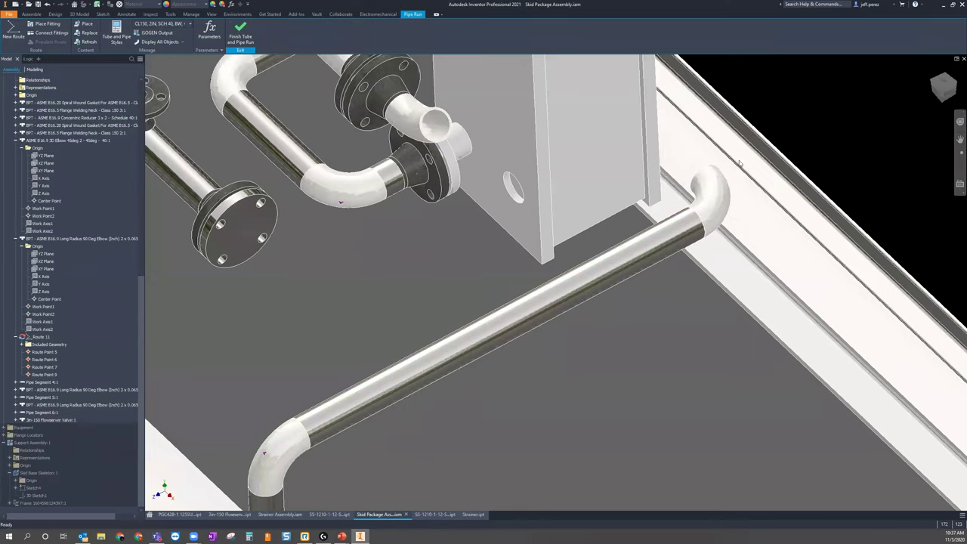
Try to route from the 45-degree elbow's open end directly to the open end of the added 90-degree elbow
scroll(699, 302, down, 5)
shift+middle_drag(667, 337, 727, 388)
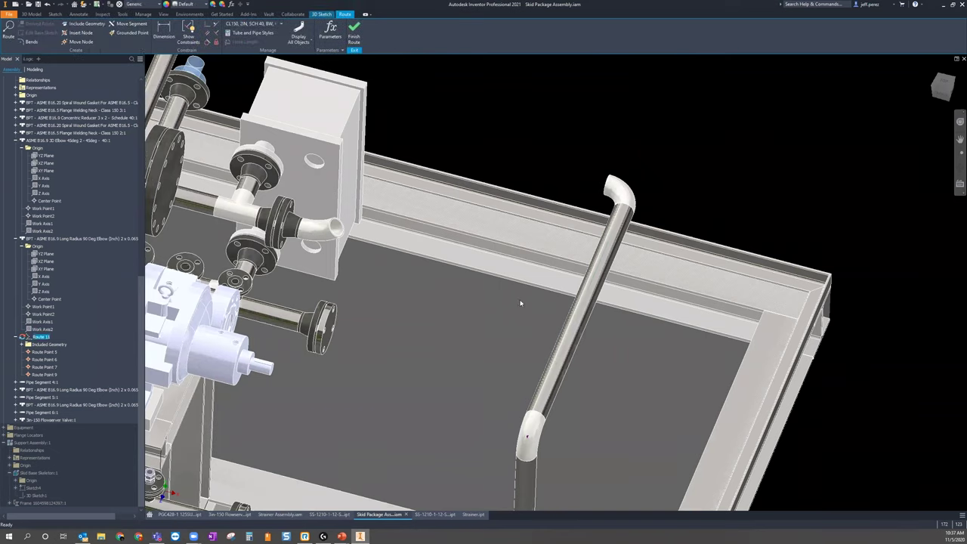
click(10, 32)
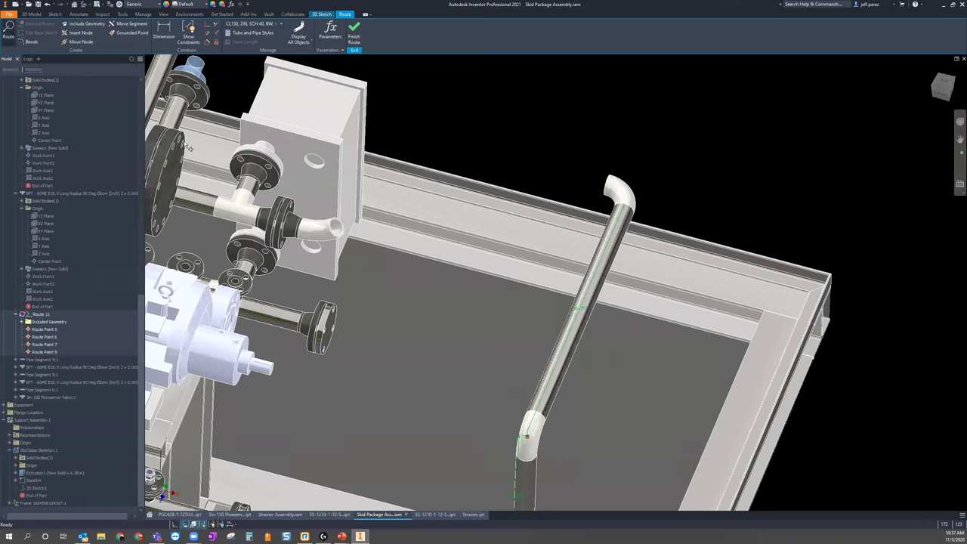
drag(374, 196, 862, 79)
click(336, 227)
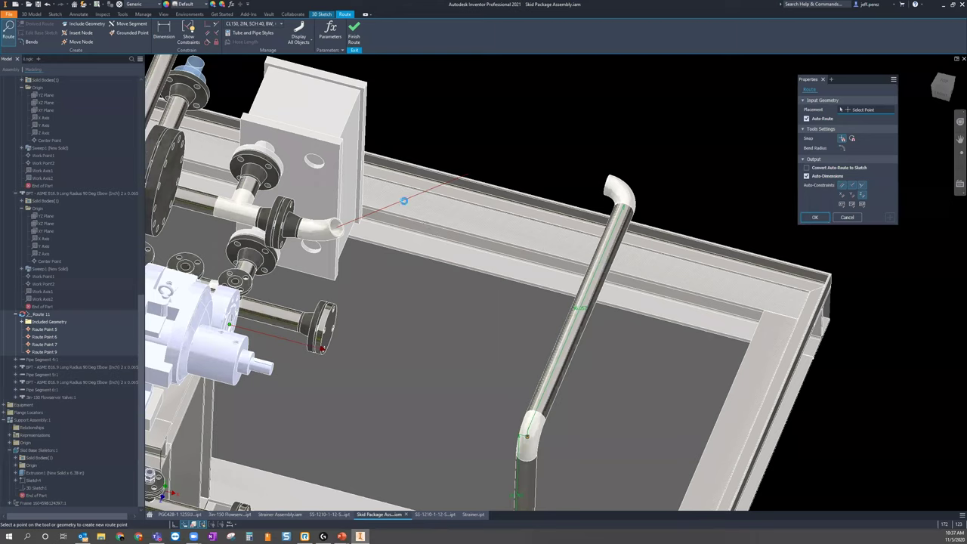
click(610, 189)
key(Escape)
click(70, 367)
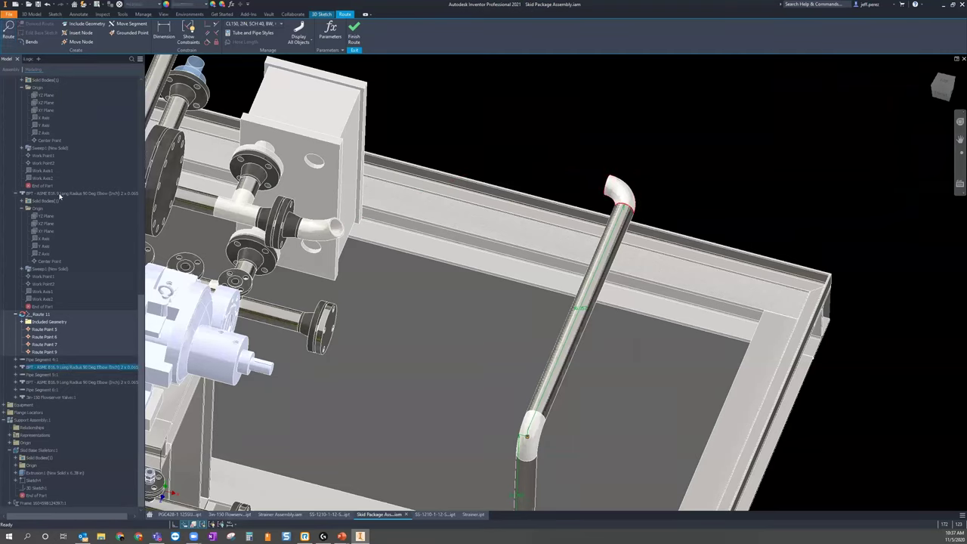
Draw a route segment from the 45-degree elbow's open end up to an origin plane of the added 90-degree elbow, in line with its open end
click(9, 30)
click(335, 240)
right_click(491, 137)
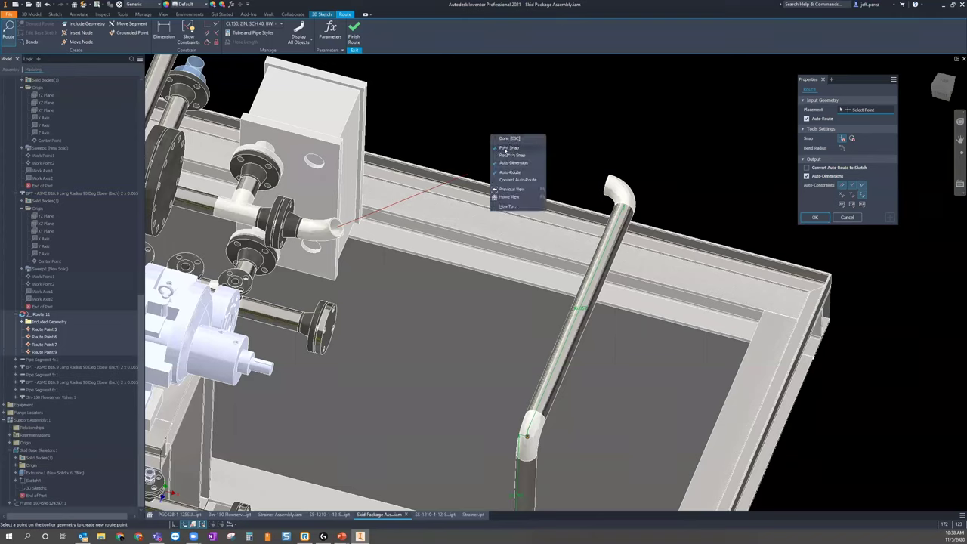
key(Escape)
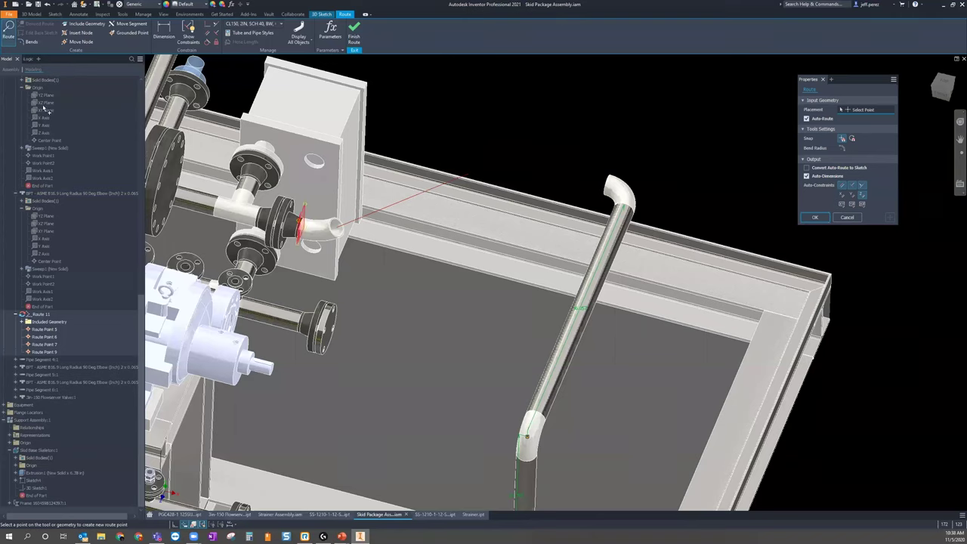
click(42, 226)
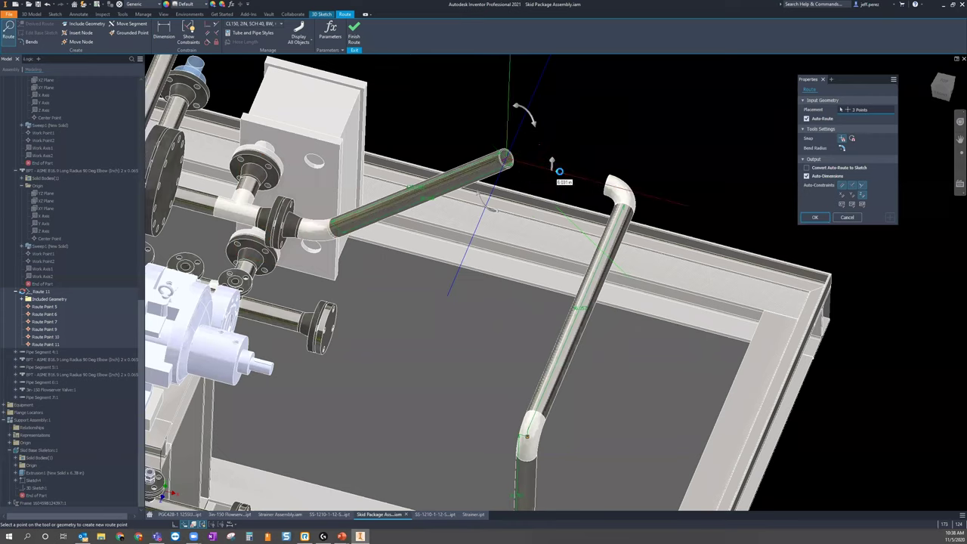
Connect the route to the added 90-degree elbow's open end with the one-segment solution and convert Autoroute 1 to a sketch
click(609, 192)
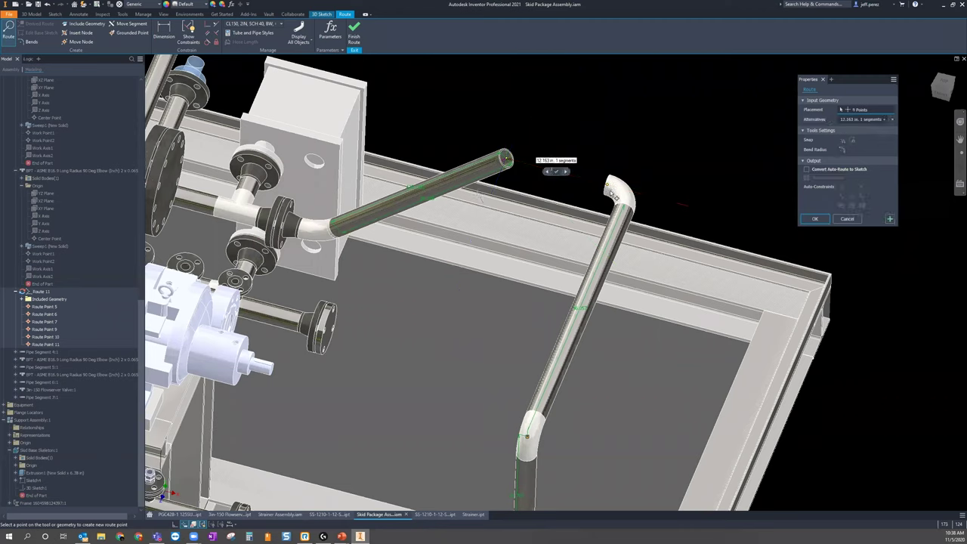
click(556, 172)
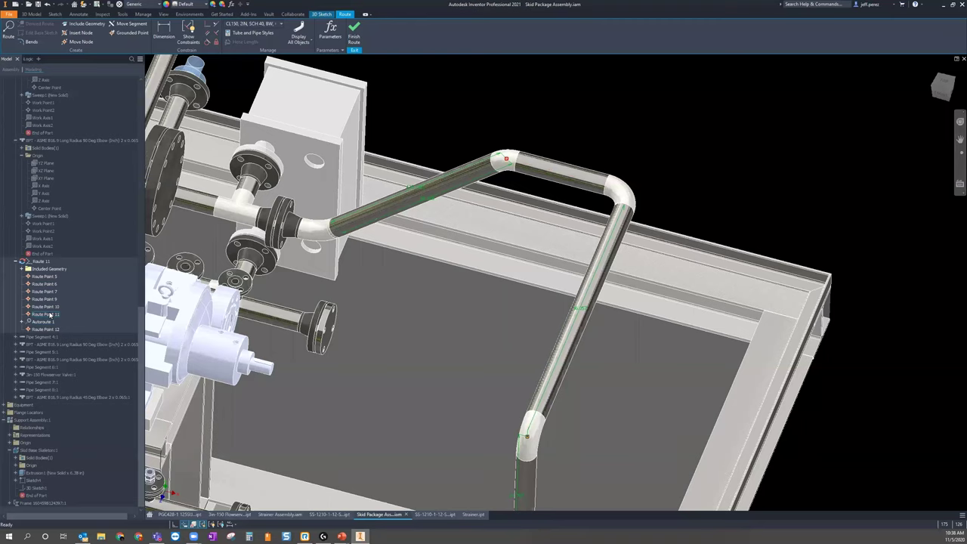
click(48, 322)
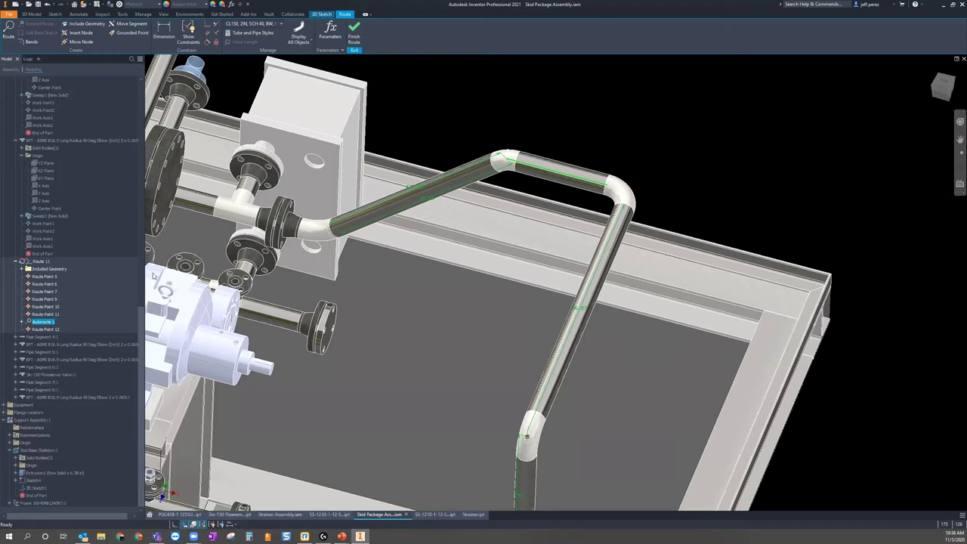
right_click(43, 324)
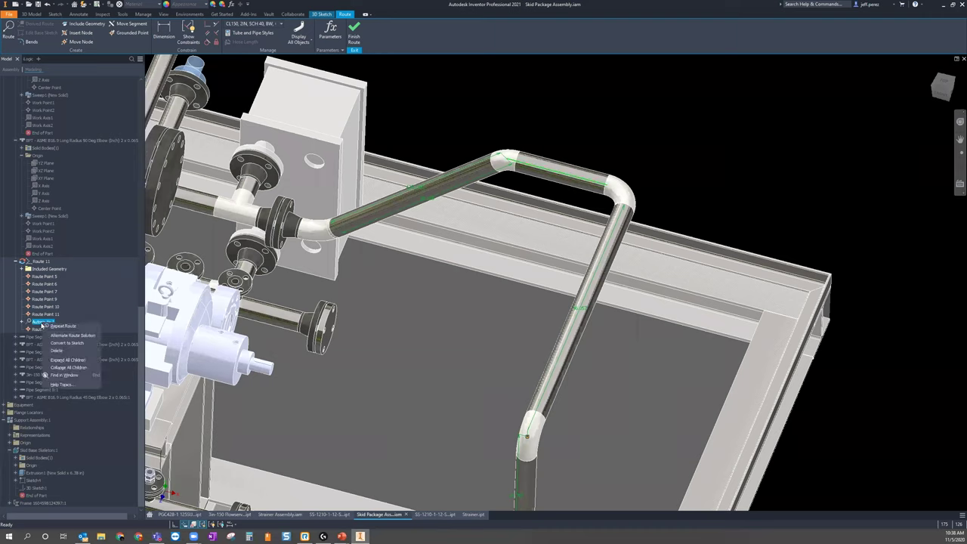
click(63, 344)
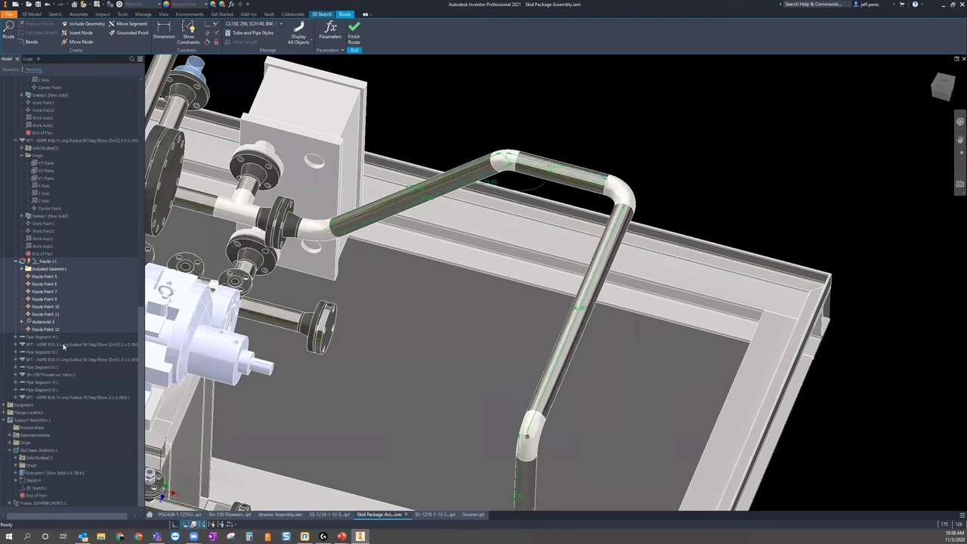
Reposition the angle dimension and the length dimension of the new route segment beside the pipe for legibility
drag(492, 144, 577, 188)
scroll(489, 186, up, 3)
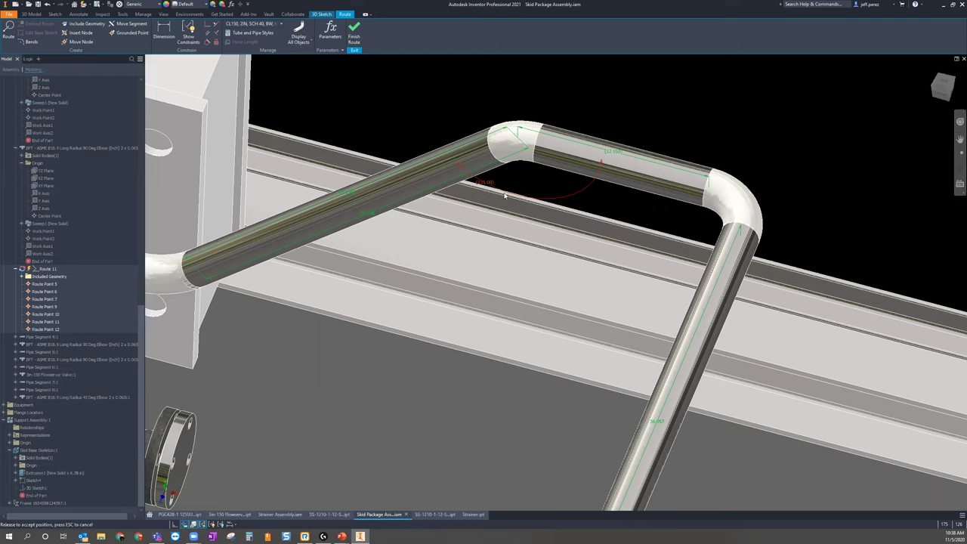
drag(603, 150, 613, 155)
Check Route 11 from above and in the home view, and switch the display to routes only
scroll(730, 210, down, 3)
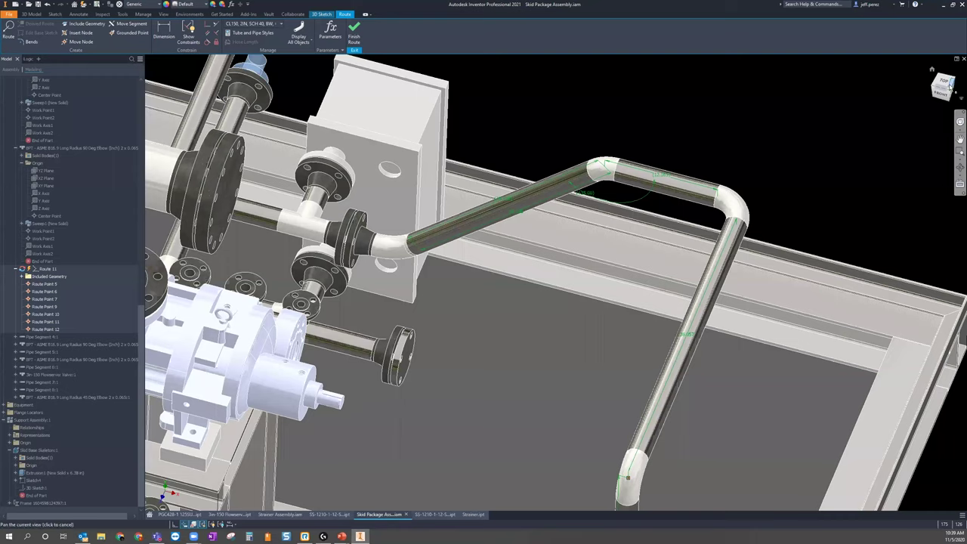
scroll(573, 167, up, 5)
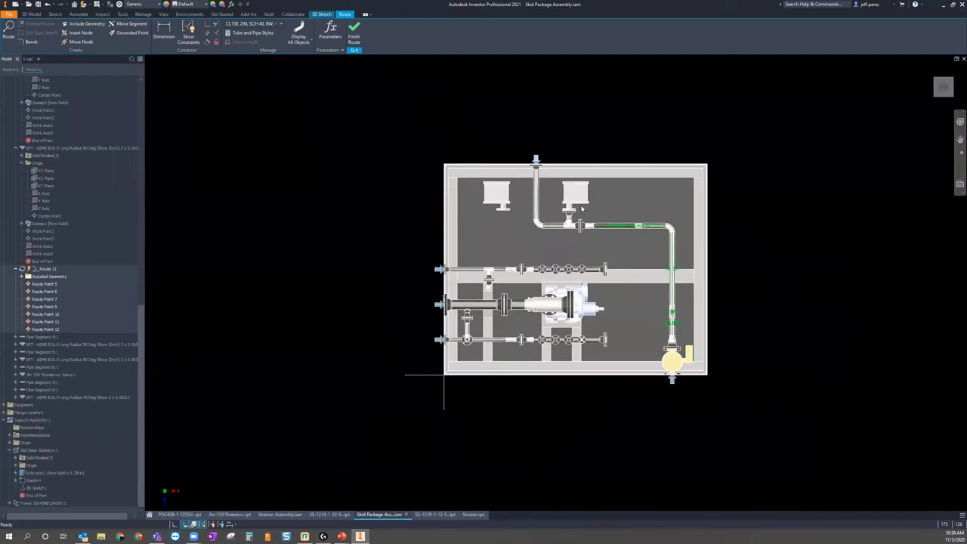
scroll(573, 167, down, 4)
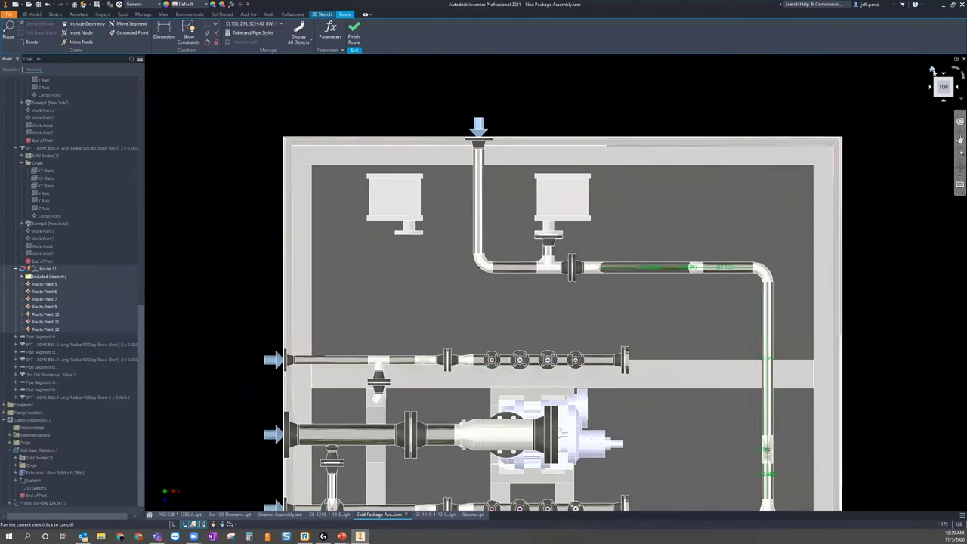
click(934, 70)
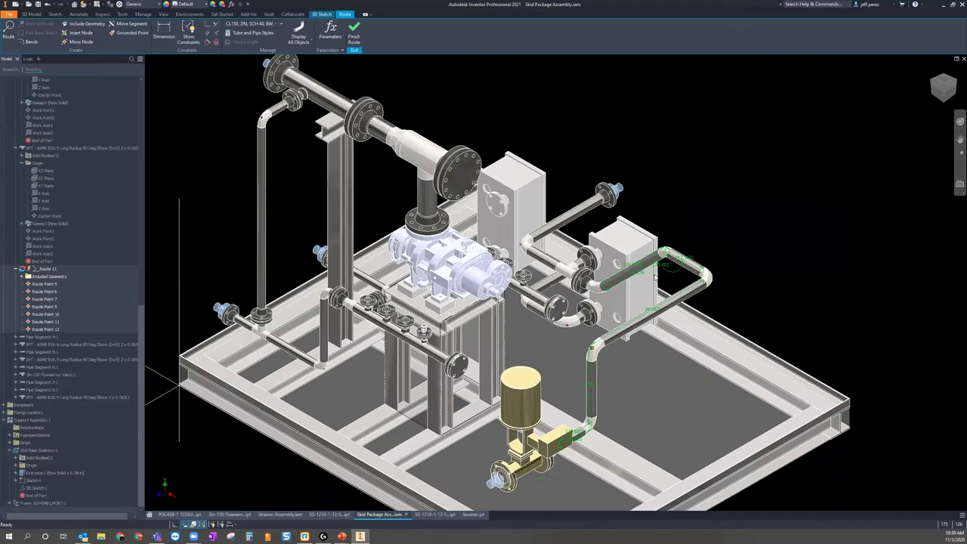
scroll(678, 279, up, 3)
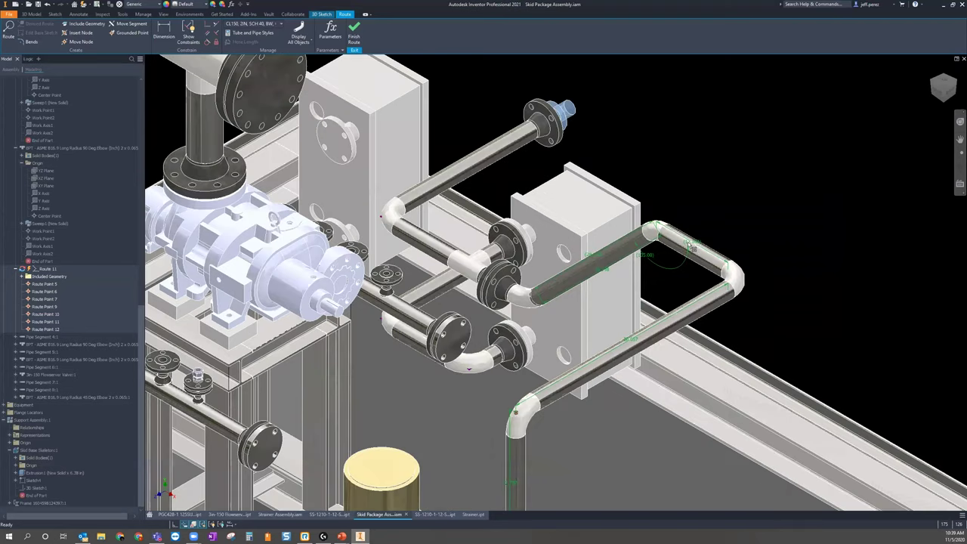
scroll(698, 239, up, 3)
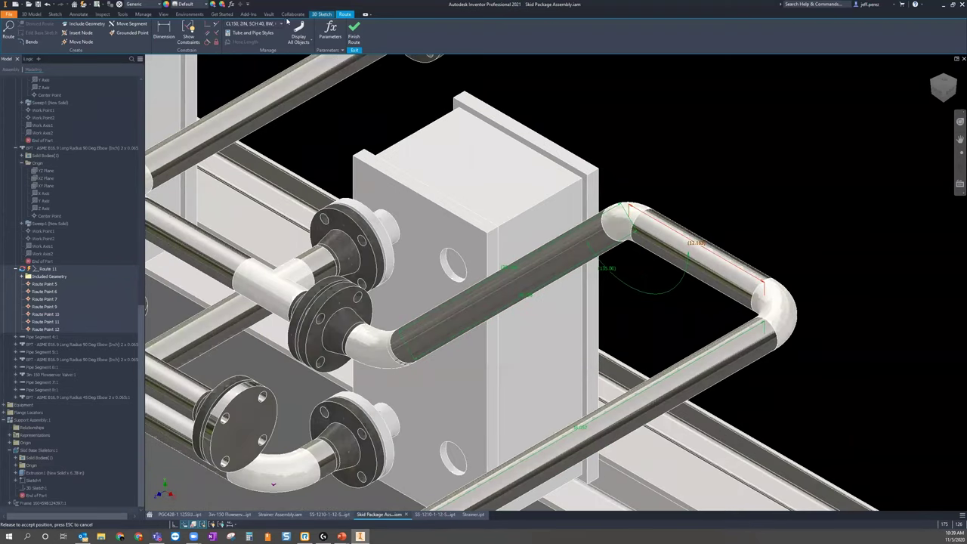
click(303, 47)
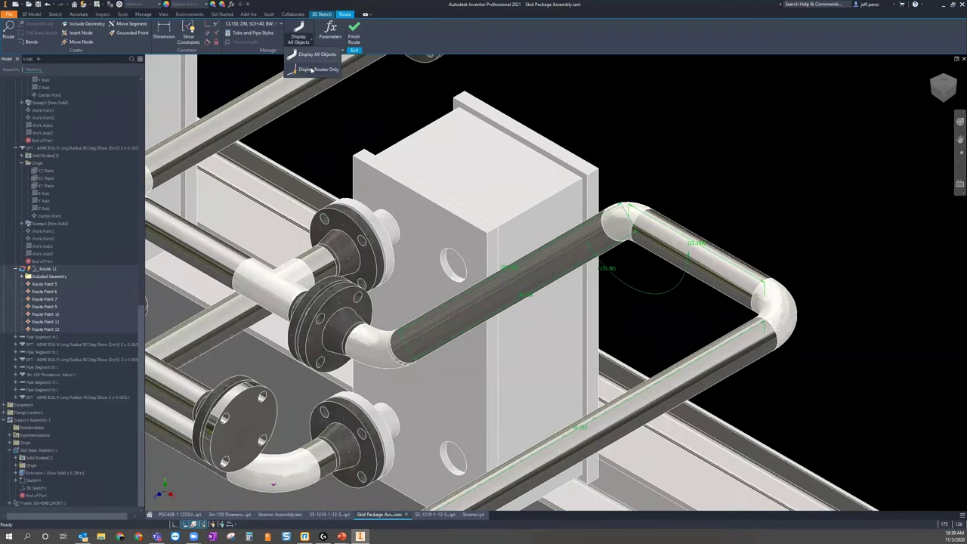
click(311, 70)
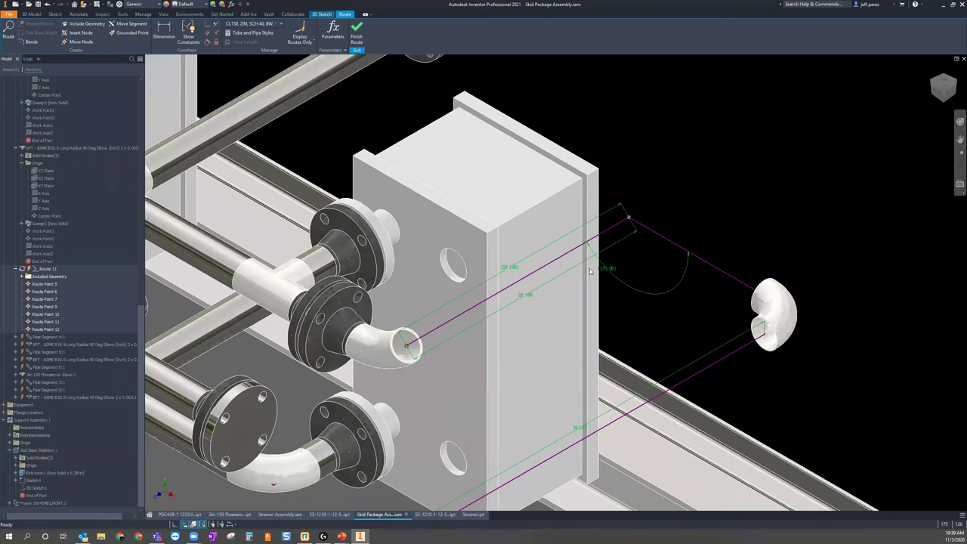
Delete the angle and length dimensions between the 45- and 90-degree elbows and try to constrain the last segment parallel
drag(606, 269, 609, 272)
key(Escape)
drag(525, 295, 512, 268)
key(Escape)
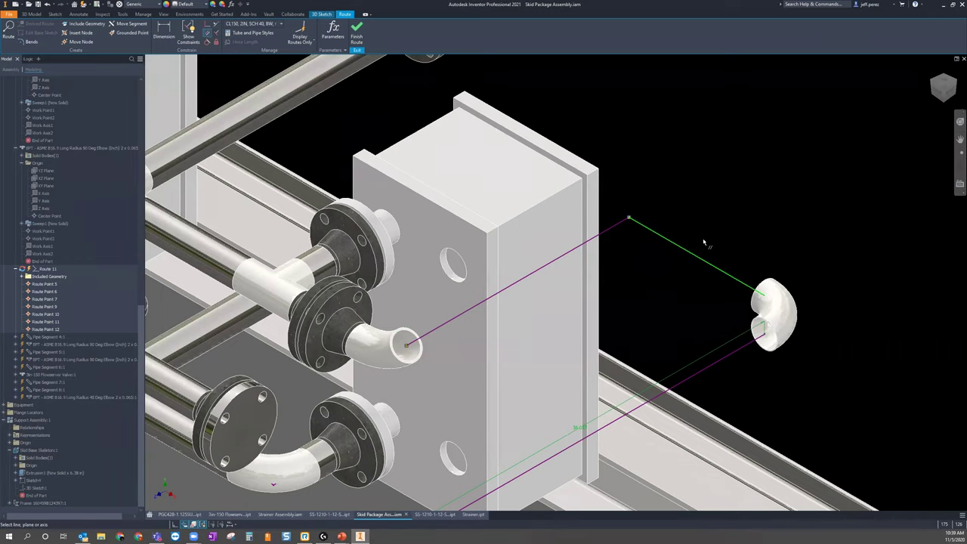
key(Home)
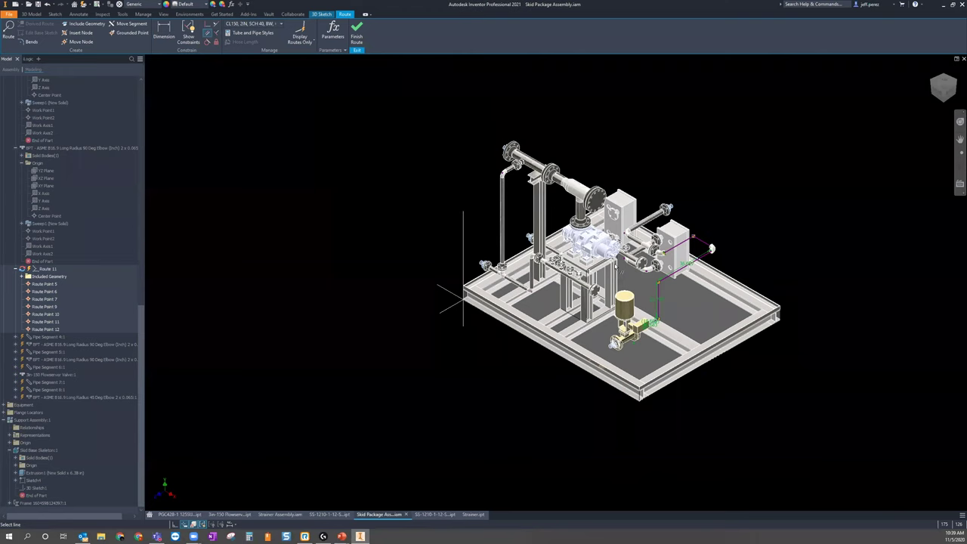
scroll(712, 240, up, 5)
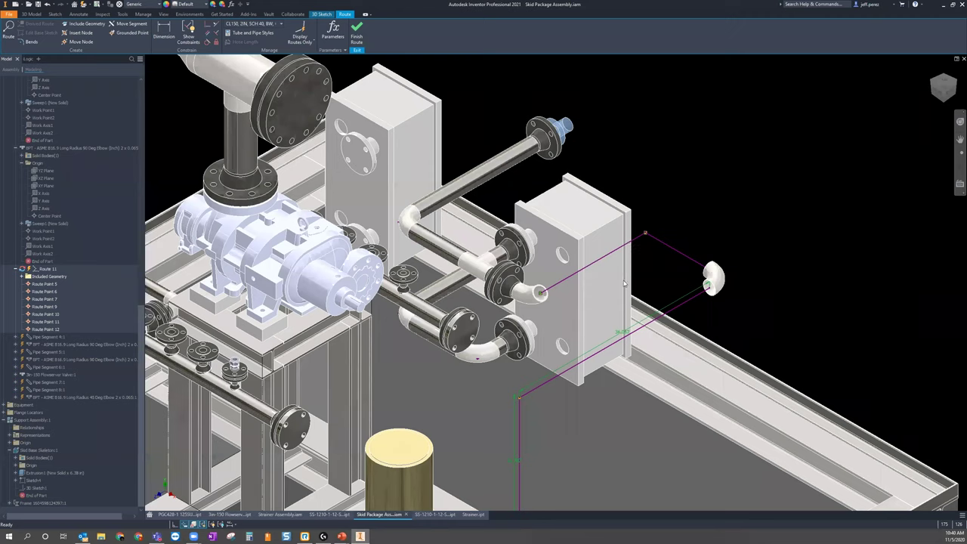
Finish Route 11 and the pipe run, return to the top-level assembly and collapse all of its browser nodes
click(366, 41)
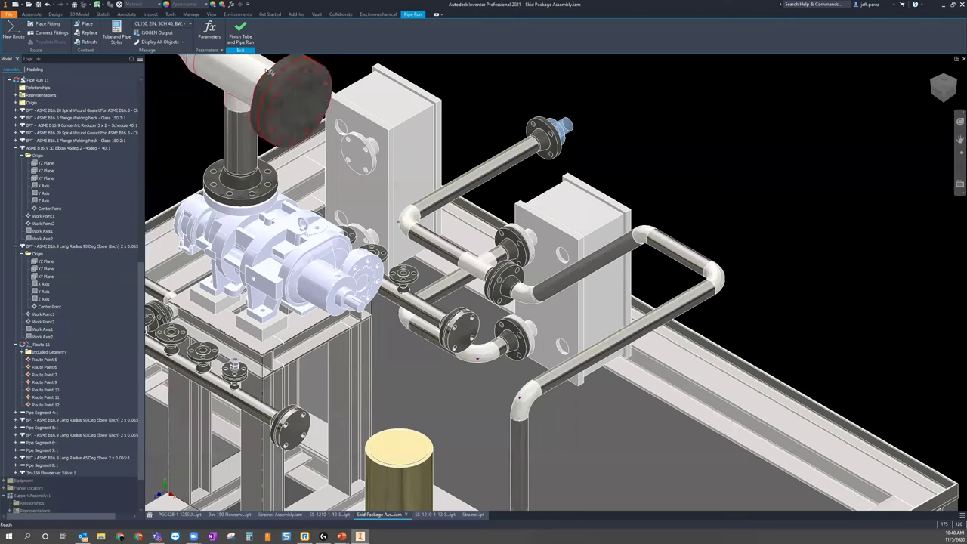
click(240, 36)
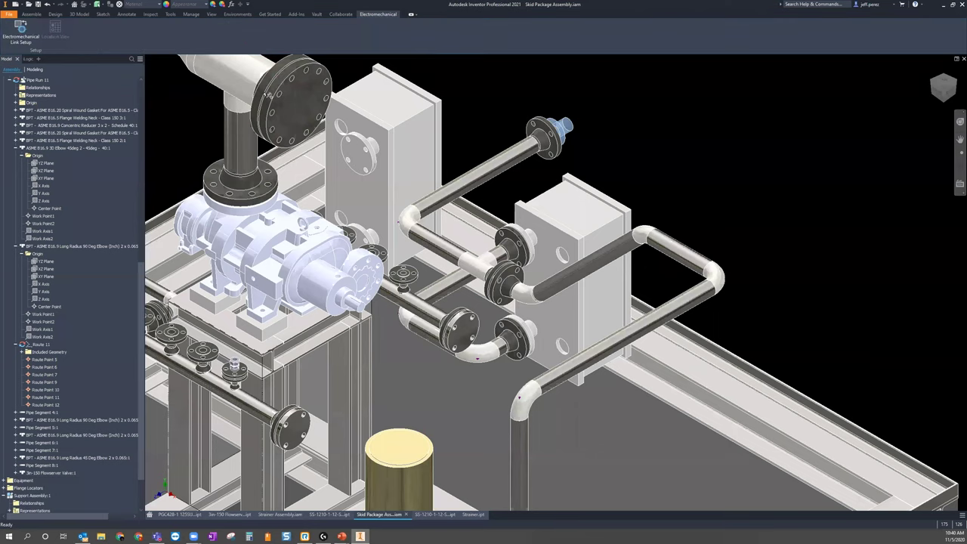
right_click(91, 292)
click(136, 476)
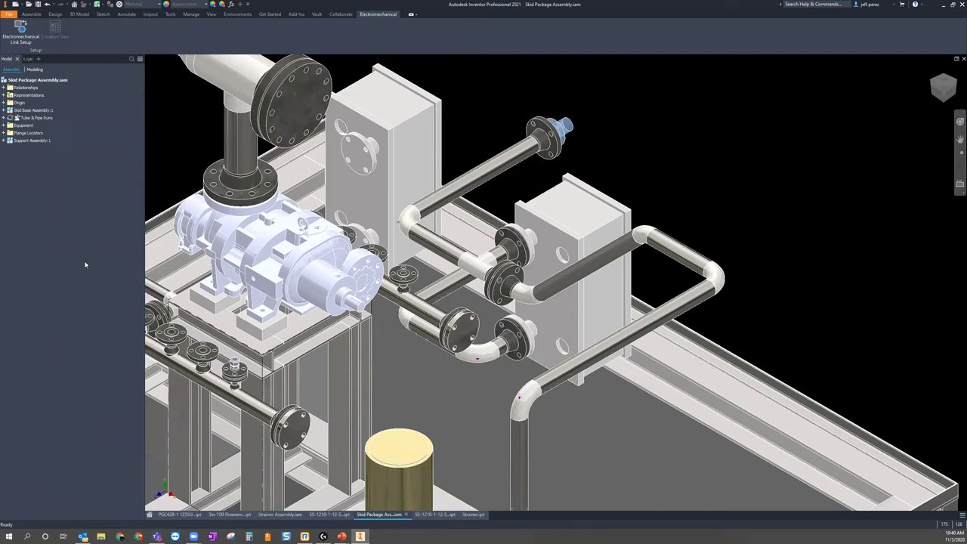
Locate Heat Exchanger B in the model tree and set its offset flush constraint to -48 in
click(585, 292)
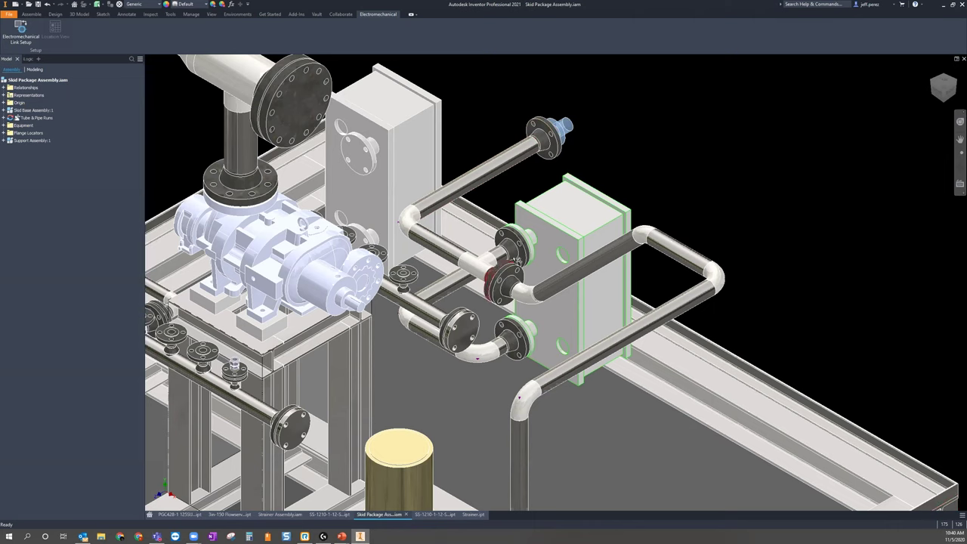
click(551, 231)
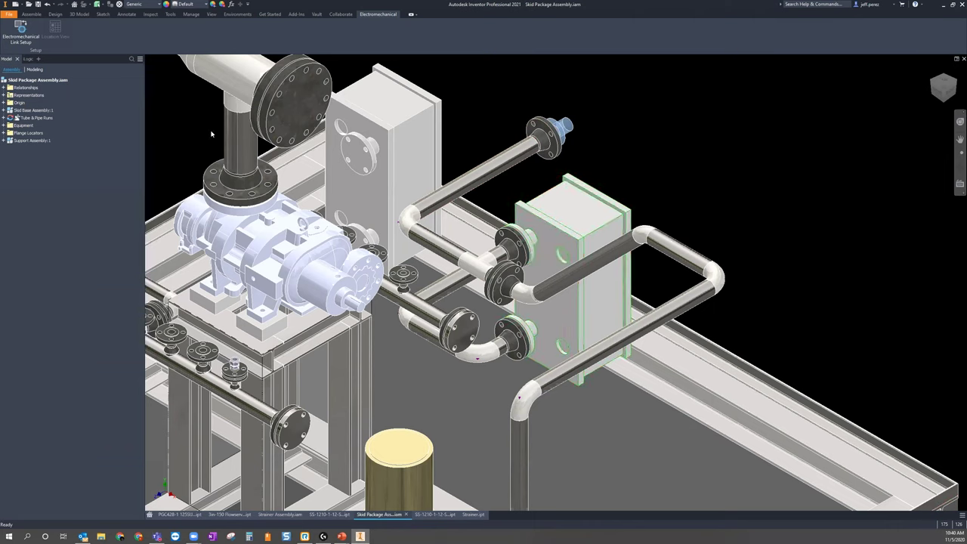
right_click(671, 141)
click(680, 250)
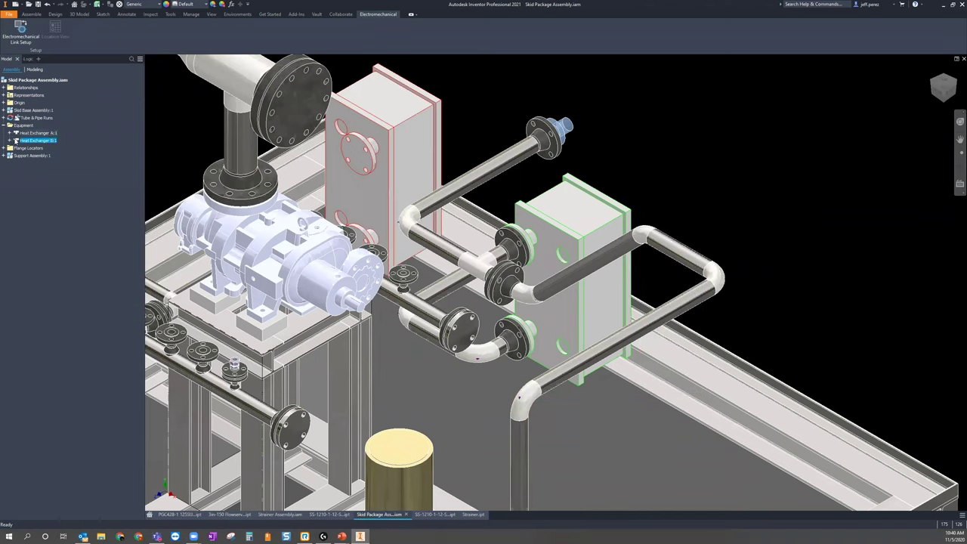
click(15, 140)
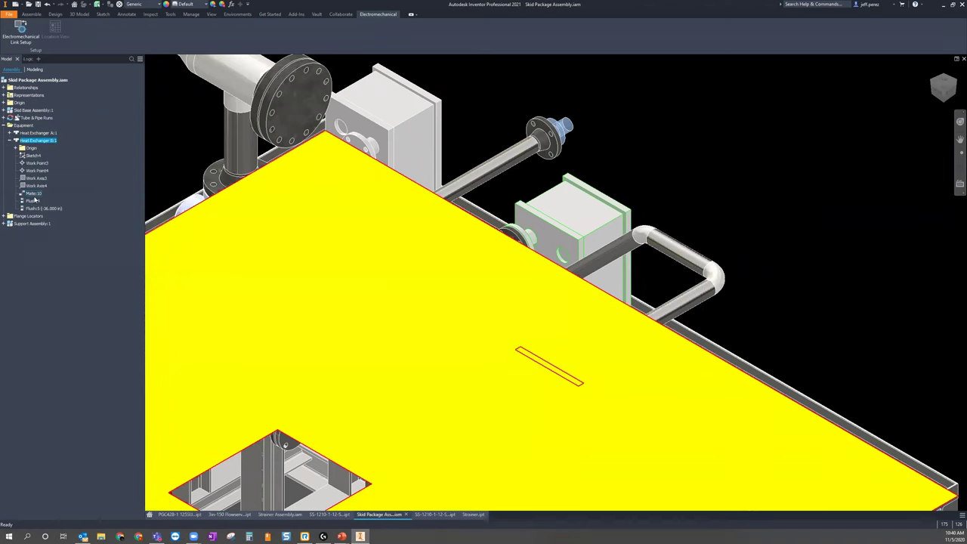
click(35, 207)
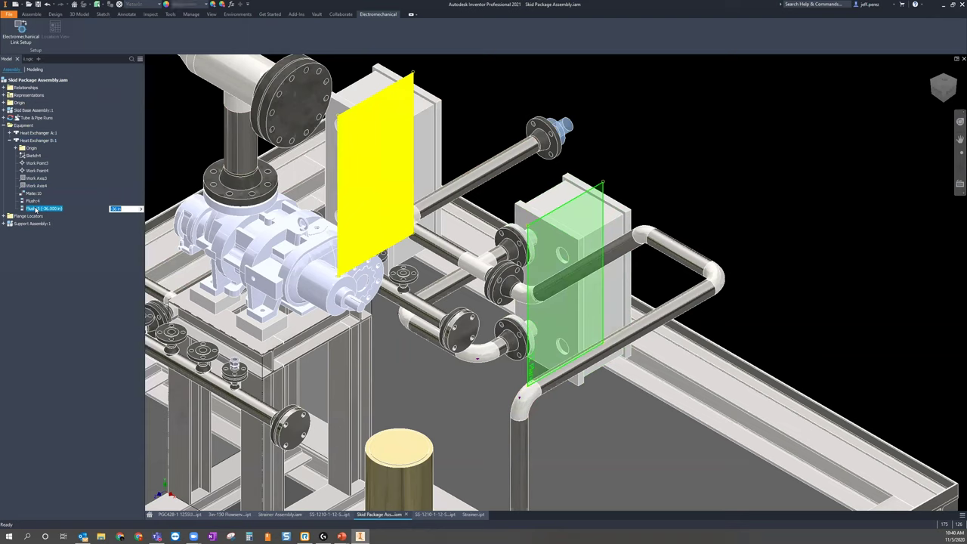
key(BackSpace)
key(Return)
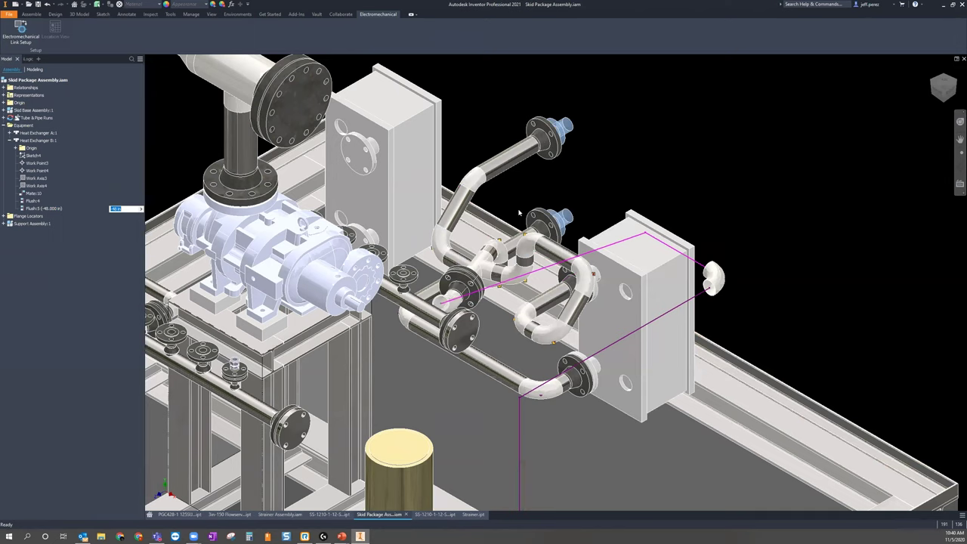
Inspect the rerouted piping around Heat Exchanger B and undo the flush offset change
shift+middle_drag(512, 205, 529, 118)
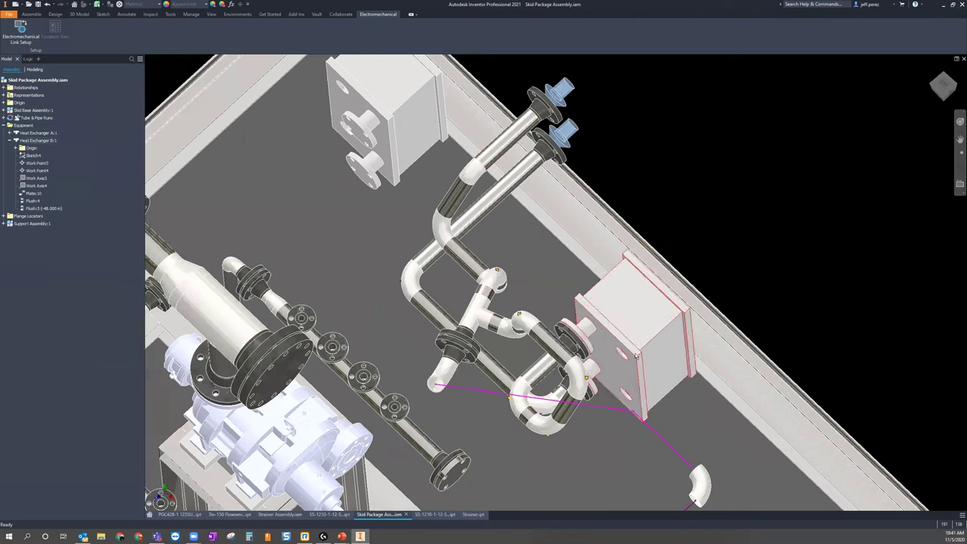
key(F4)
drag(499, 176, 568, 286)
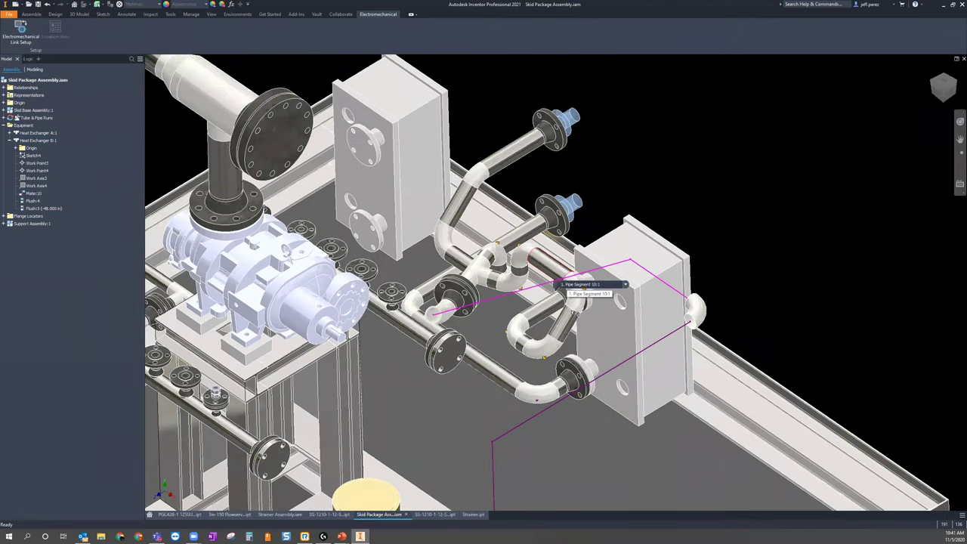
key(F4)
drag(589, 331, 580, 369)
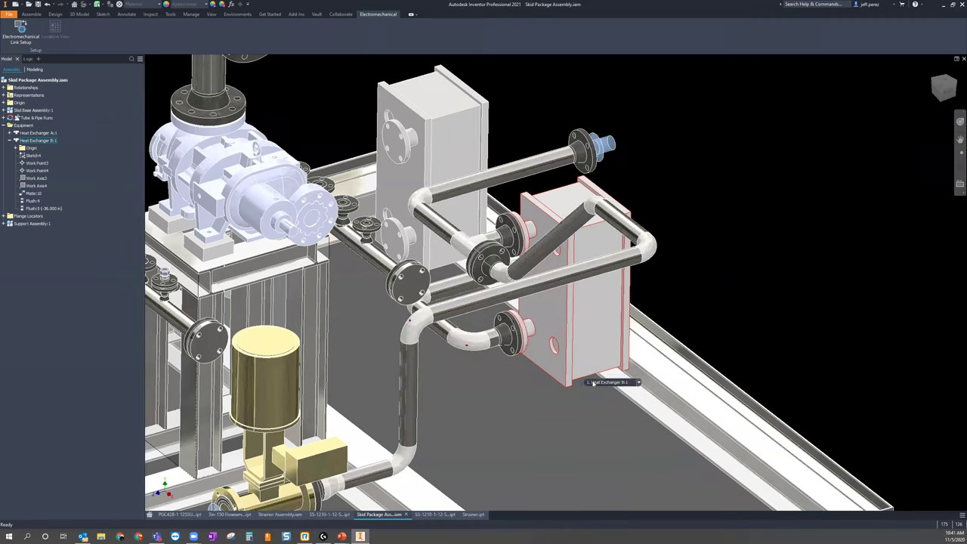
right_click(519, 158)
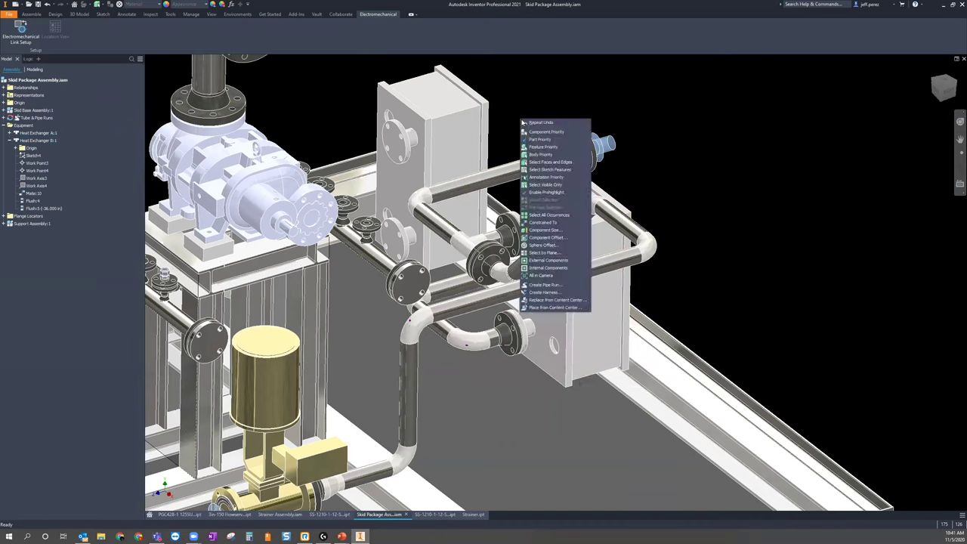
Open Route 08 of Pipe Run 08 in the tube and pipe runs for editing
click(30, 118)
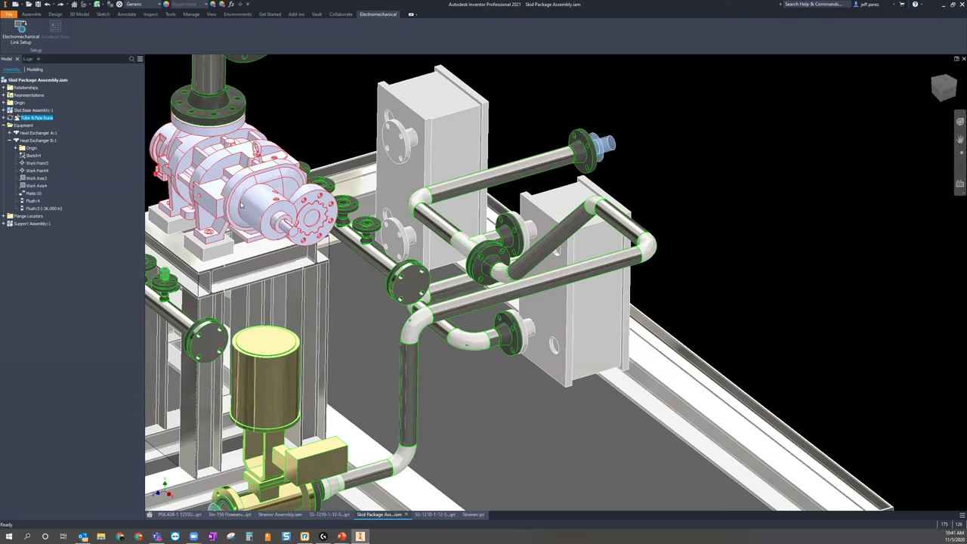
click(45, 121)
click(45, 119)
double_click(44, 119)
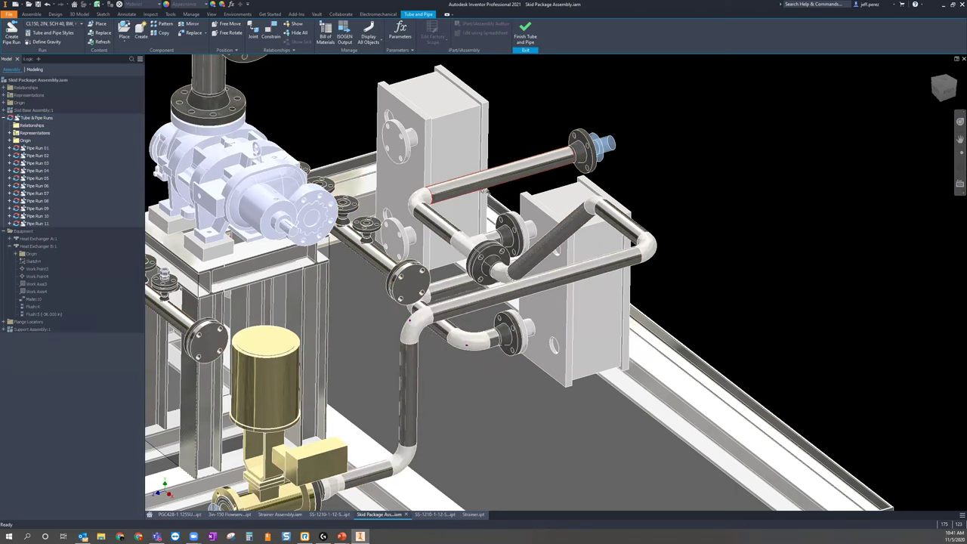
click(38, 201)
double_click(75, 198)
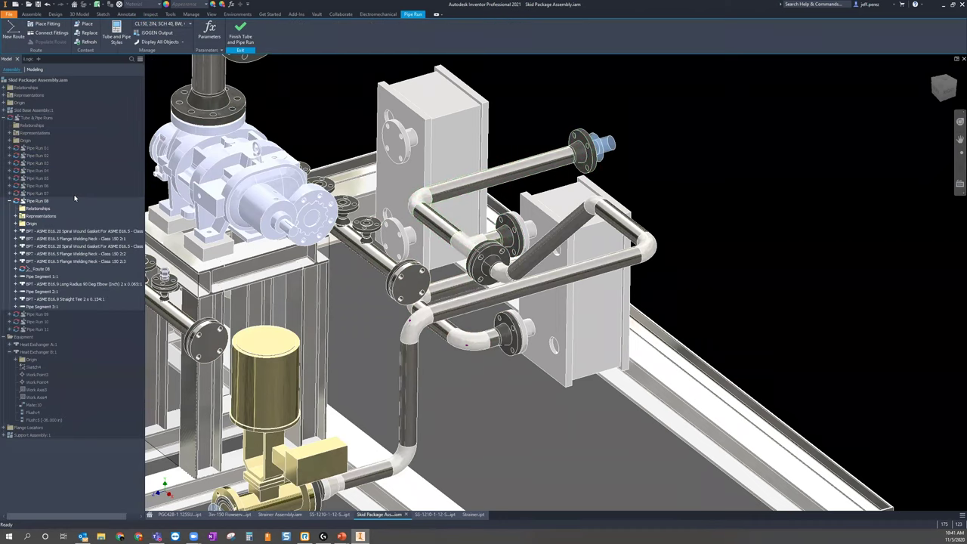
click(40, 269)
double_click(42, 269)
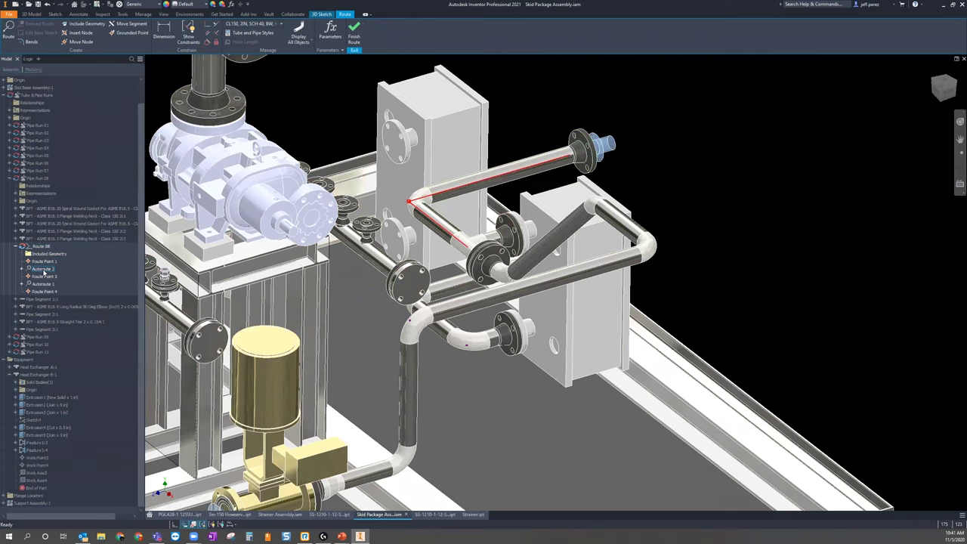
Convert both autoroutes of Route 08 to sketches
click(43, 269)
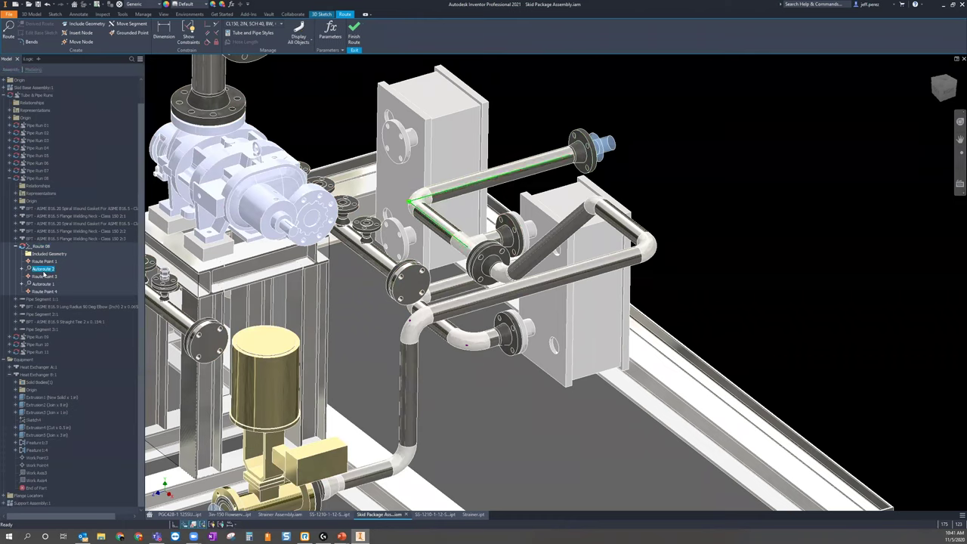
click(50, 285)
click(52, 269)
right_click(51, 270)
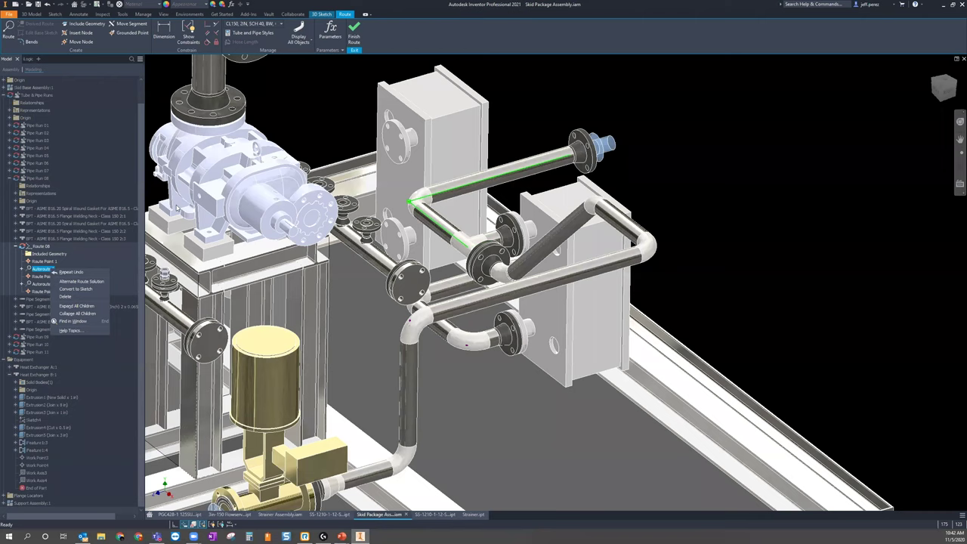
click(87, 289)
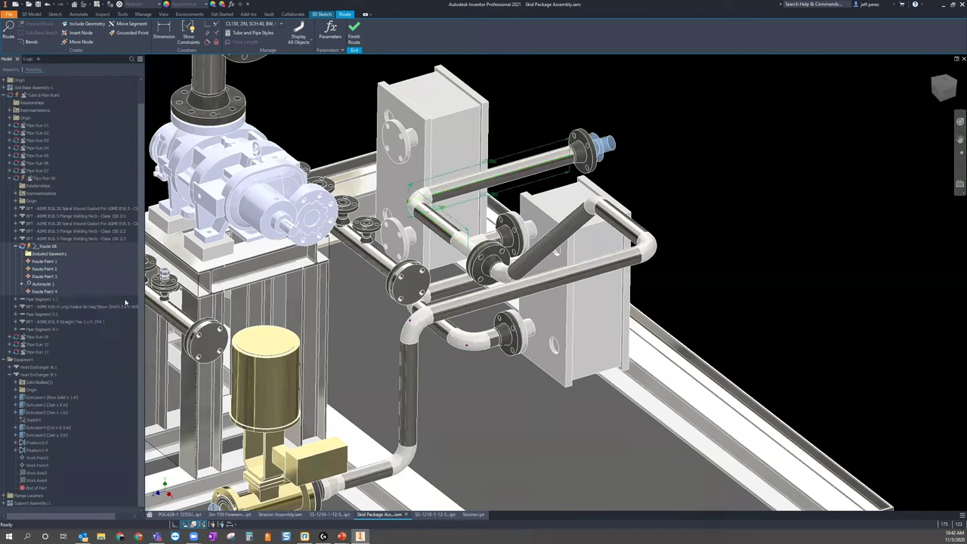
right_click(49, 284)
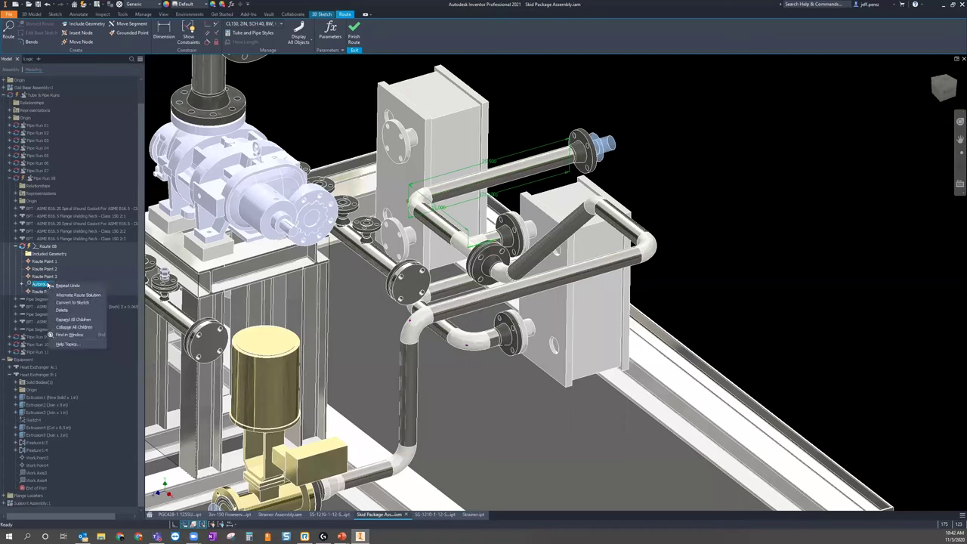
click(80, 302)
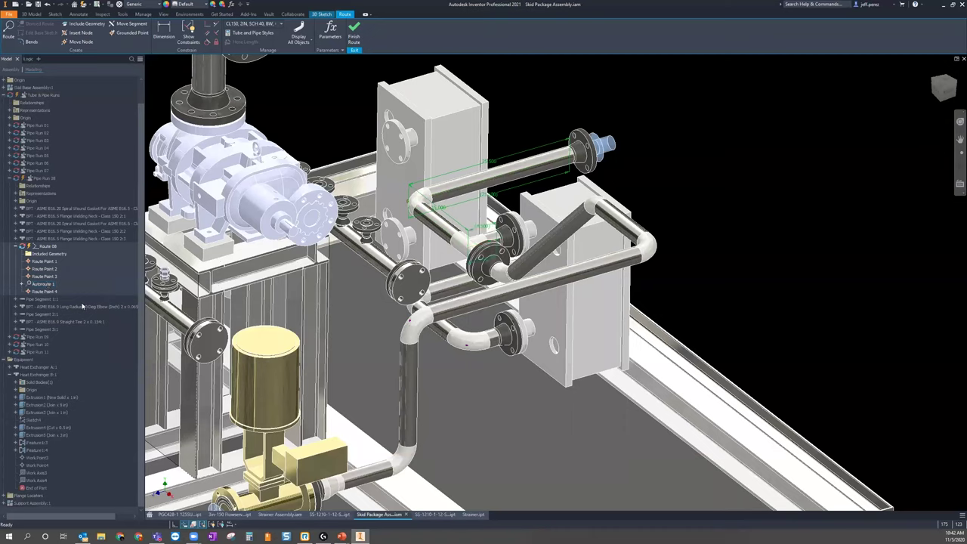
Display routes only and delete the dimensions on Route 08
click(308, 41)
click(313, 70)
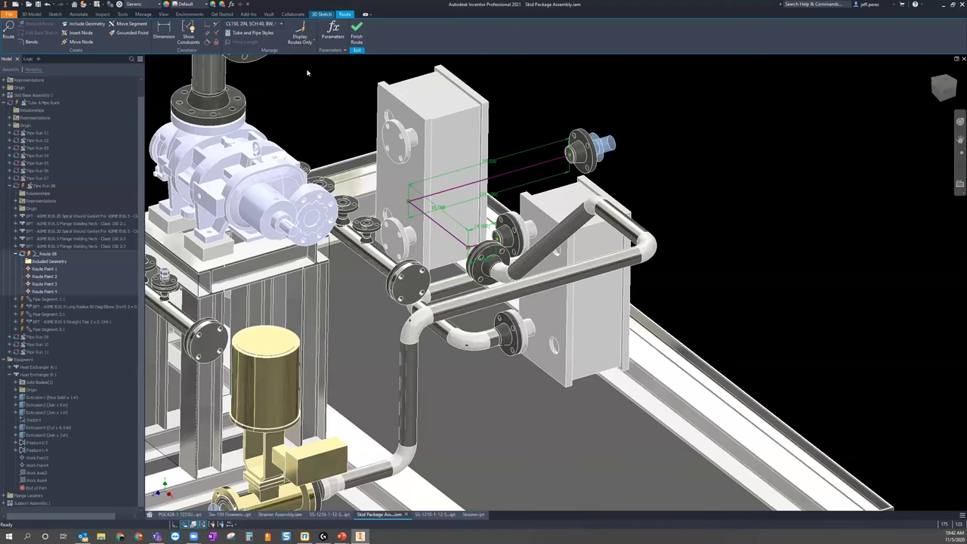
shift+middle_drag(499, 235, 484, 175)
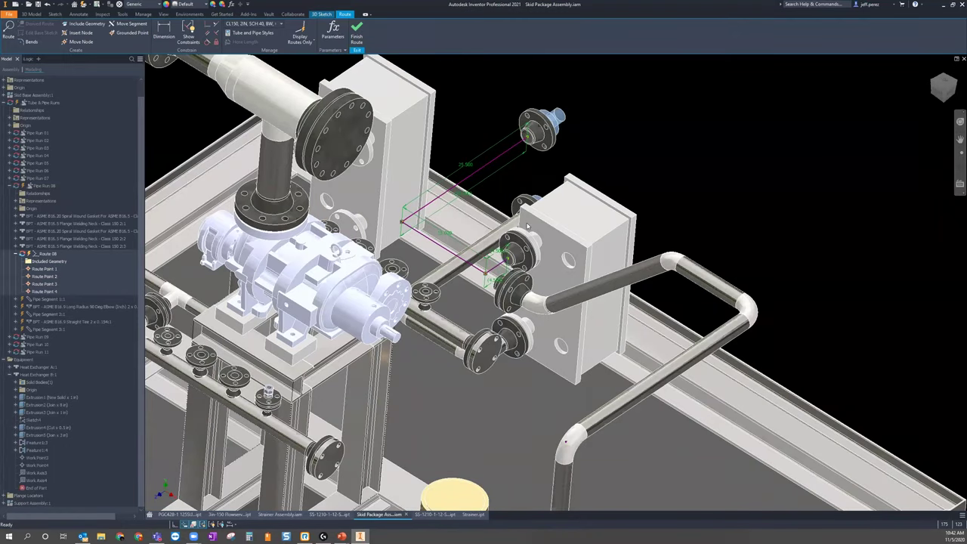
drag(450, 237, 448, 237)
drag(499, 246, 501, 257)
scroll(502, 256, up, 3)
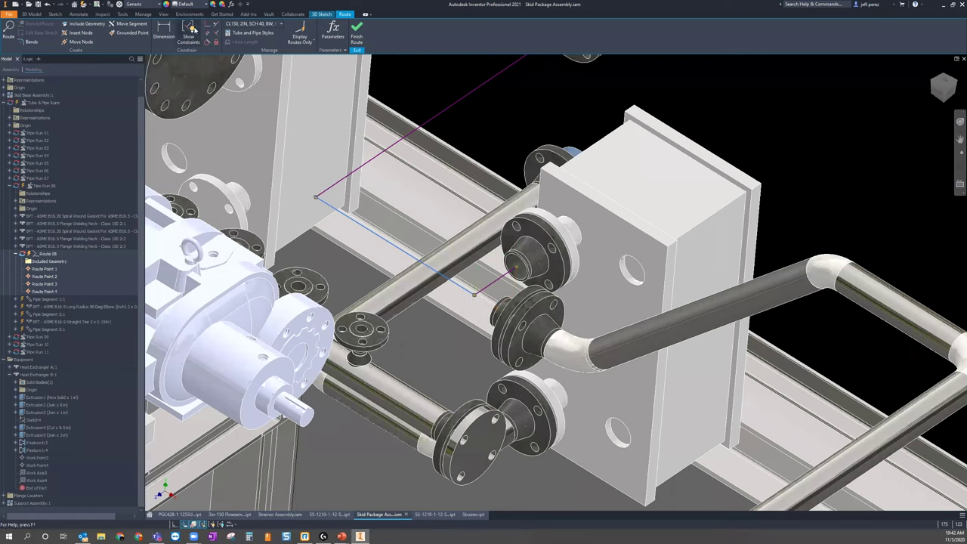
Try to constrain Route 08's middle segment perpendicular to its adjoining segments
click(216, 35)
click(341, 184)
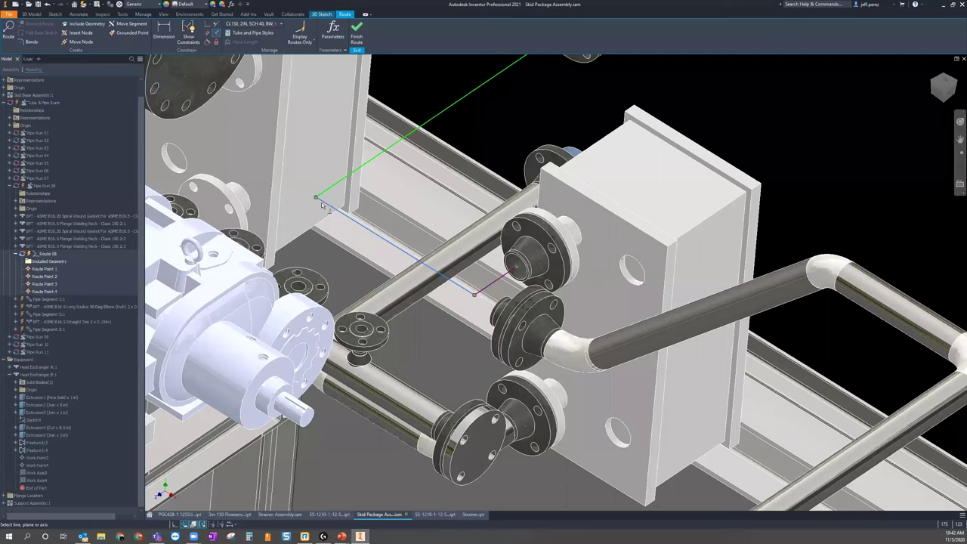
click(165, 70)
scroll(435, 273, down, 3)
click(436, 276)
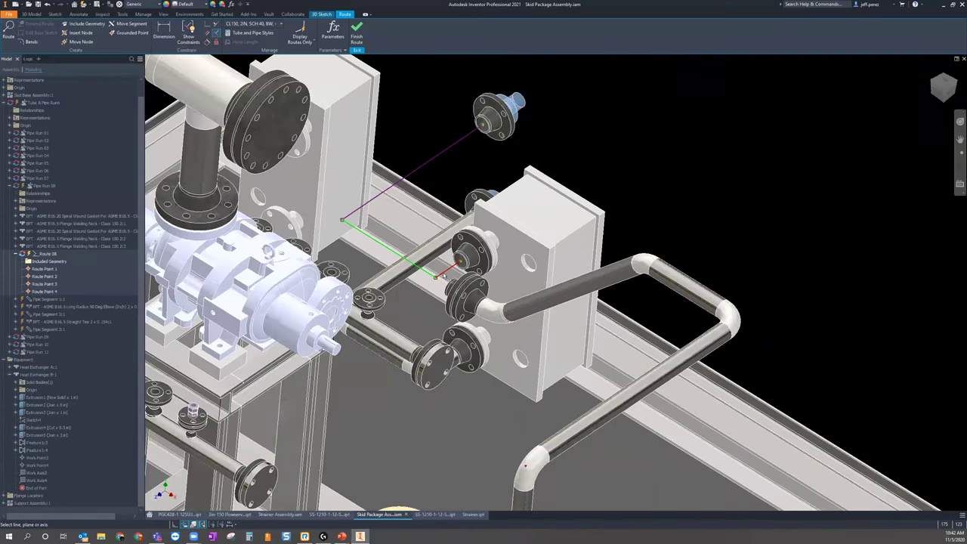
key(Escape)
Include the assembly's origin axes in Route 08 and try to constrain the middle segment parallel to them
scroll(497, 212, down, 5)
click(87, 25)
click(6, 103)
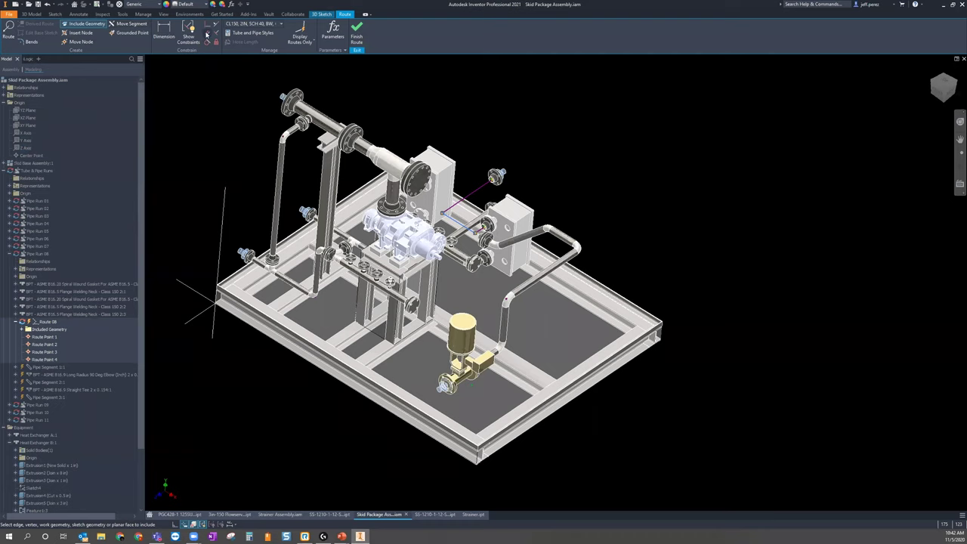
click(458, 224)
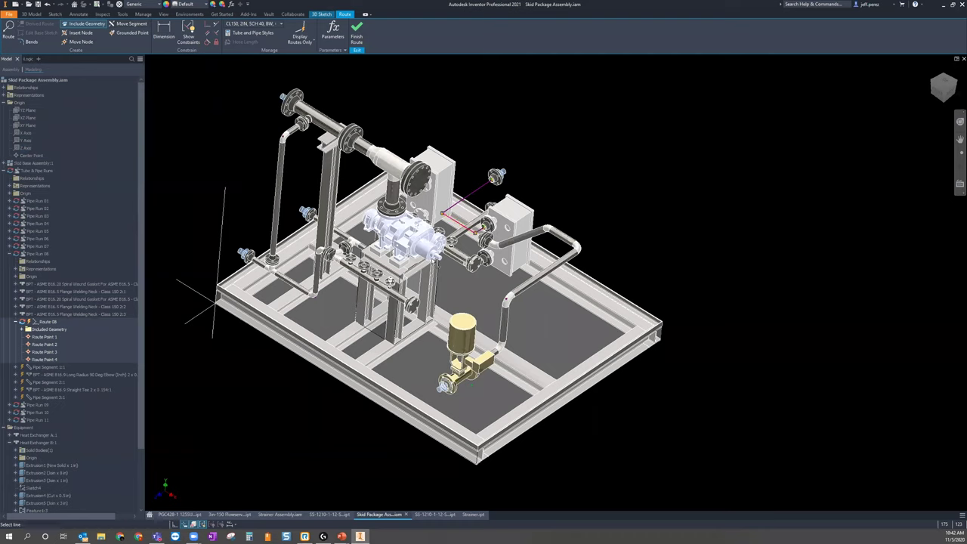
click(214, 300)
click(165, 70)
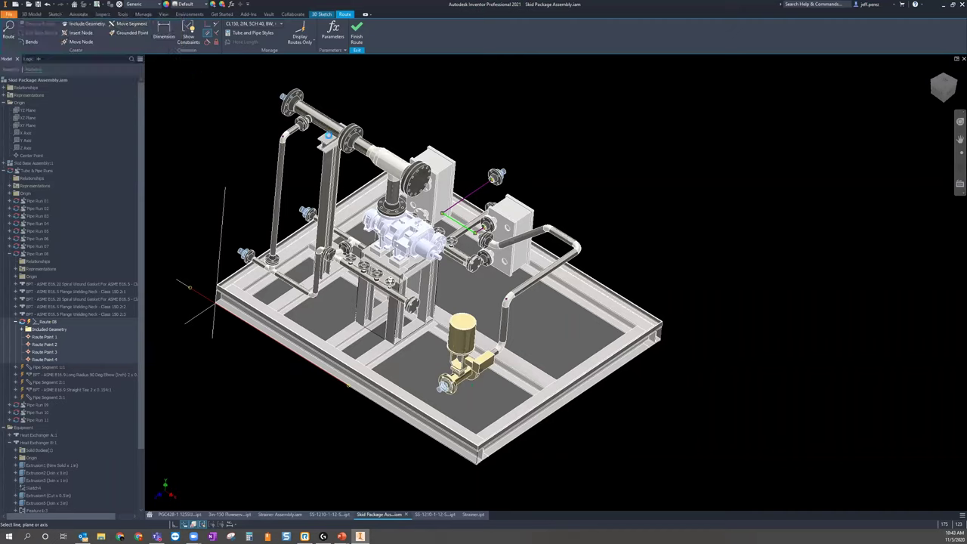
click(212, 310)
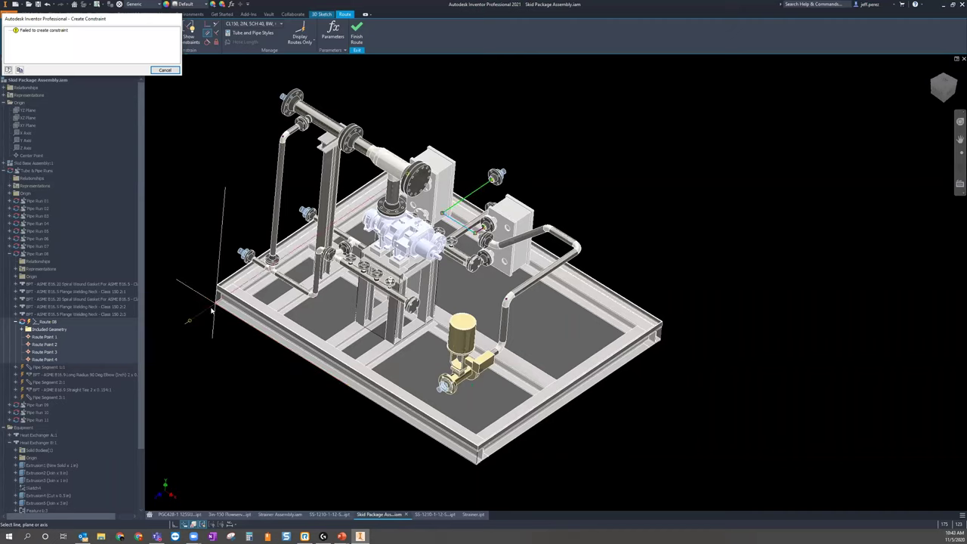
click(170, 69)
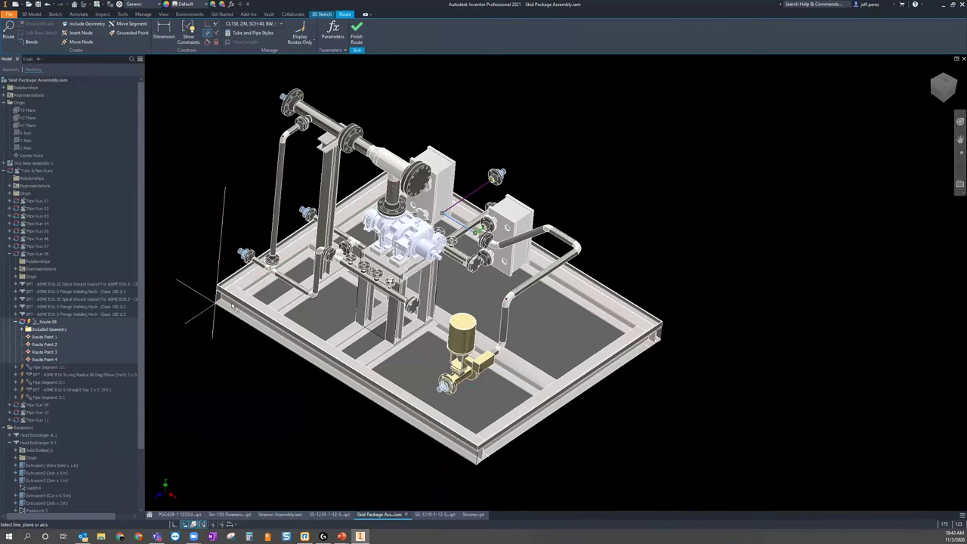
click(212, 311)
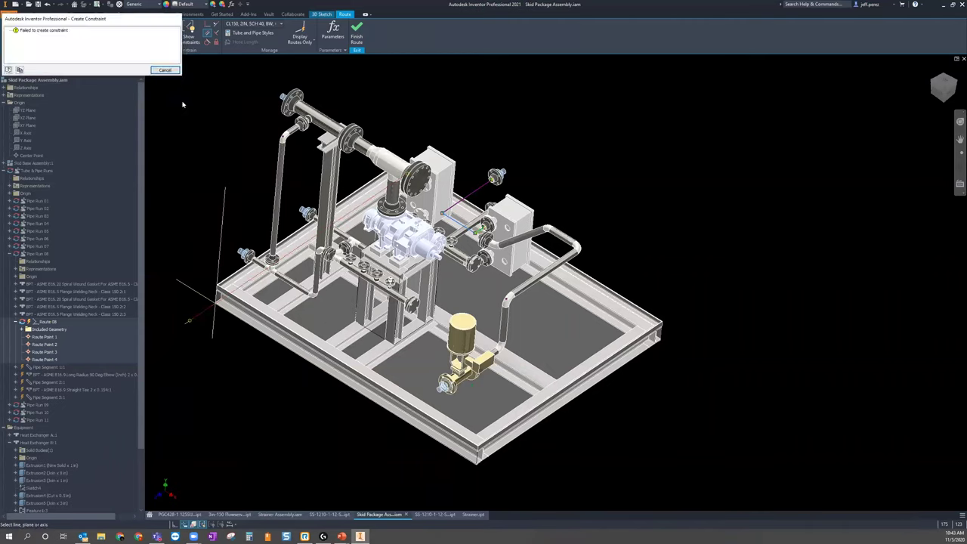
click(165, 69)
Dimension the length of Route 08's long end segment and finish the route
click(168, 35)
scroll(468, 221, up, 3)
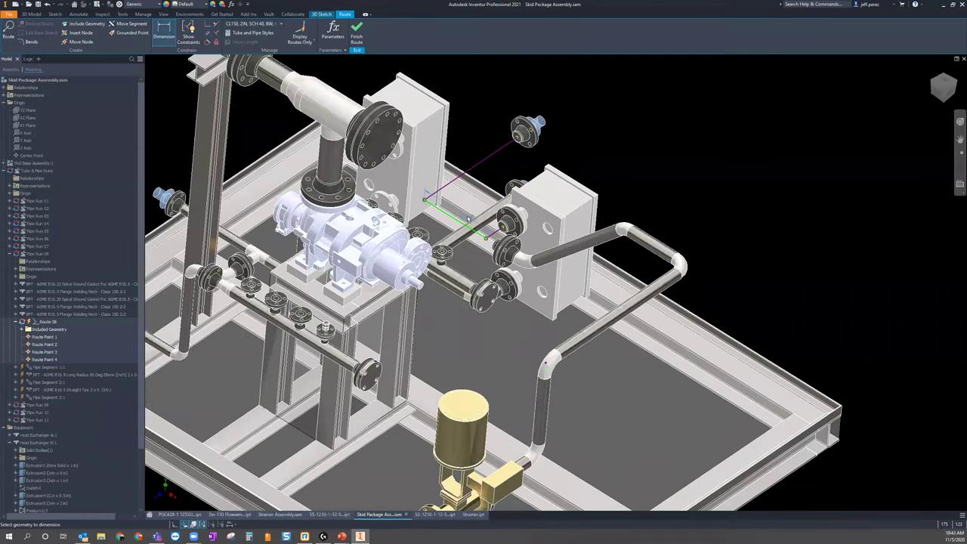
click(469, 221)
key(Escape)
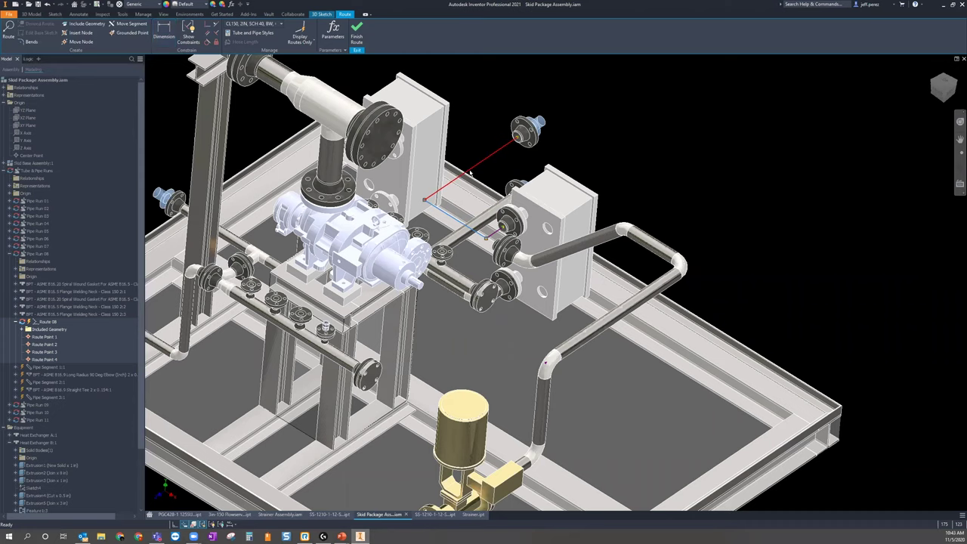
key(d)
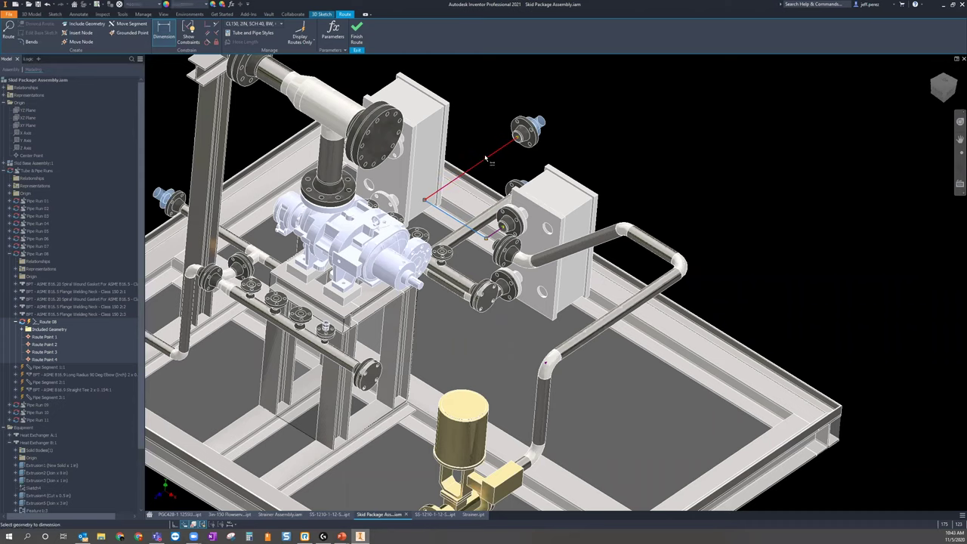
click(484, 155)
click(482, 153)
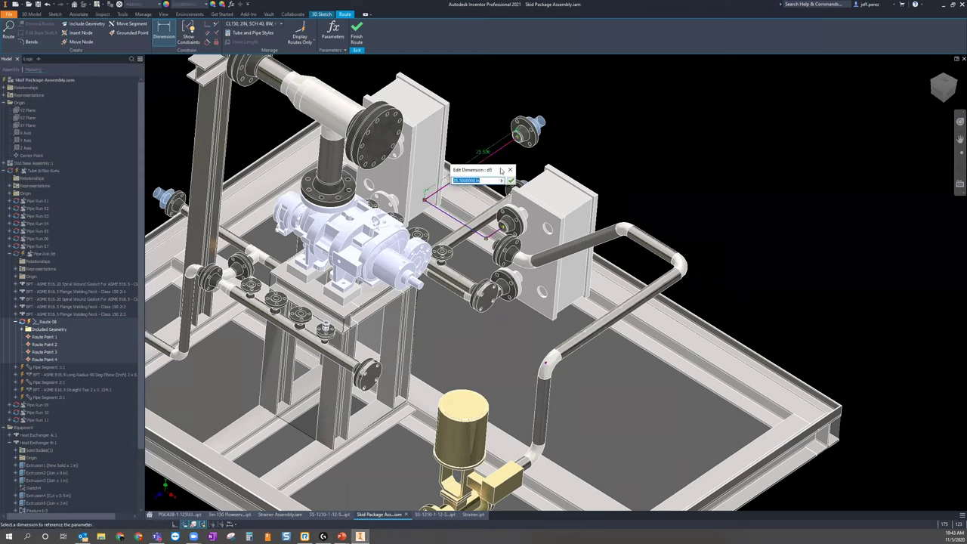
key(Return)
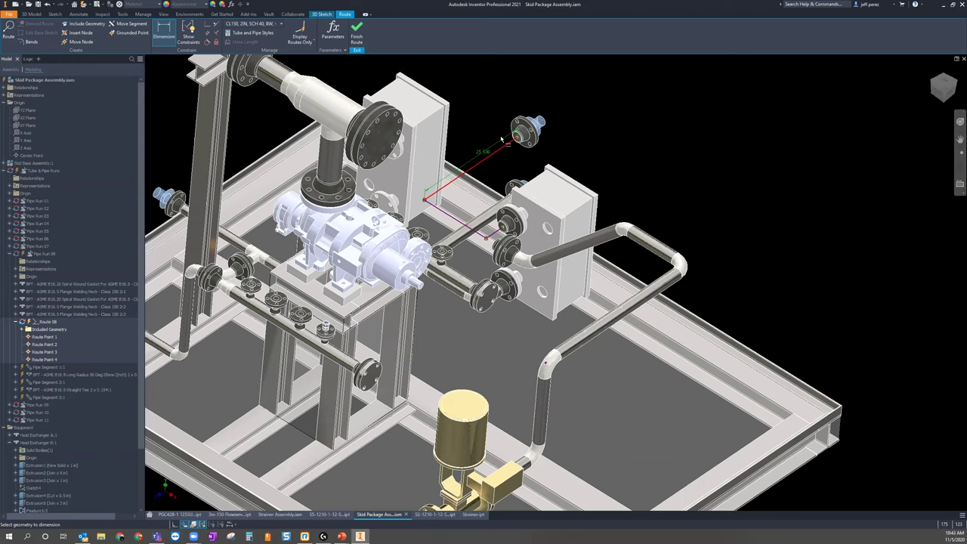
right_drag(555, 274, 500, 279)
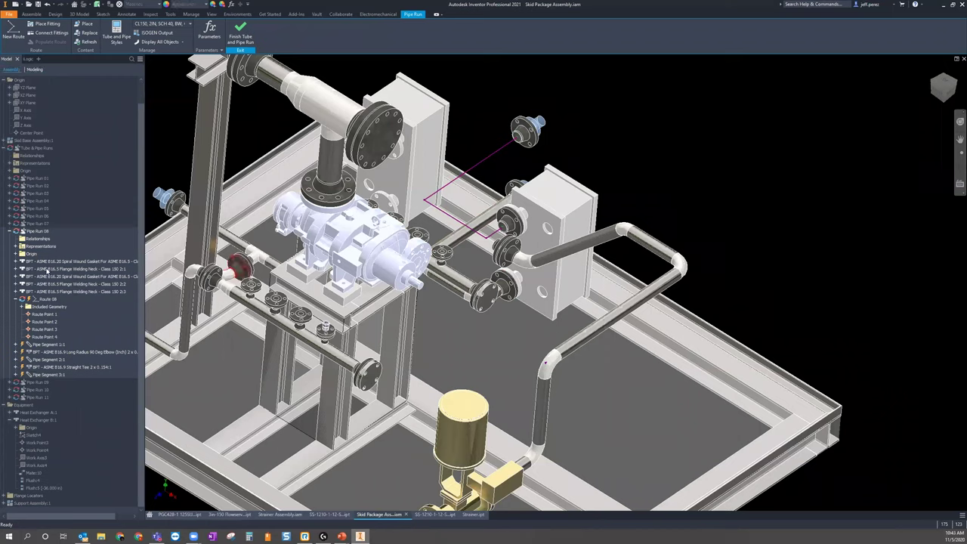
Open Route 07 of Pipe Run 07 for editing and convert its autoroute to a sketch
click(38, 223)
double_click(46, 224)
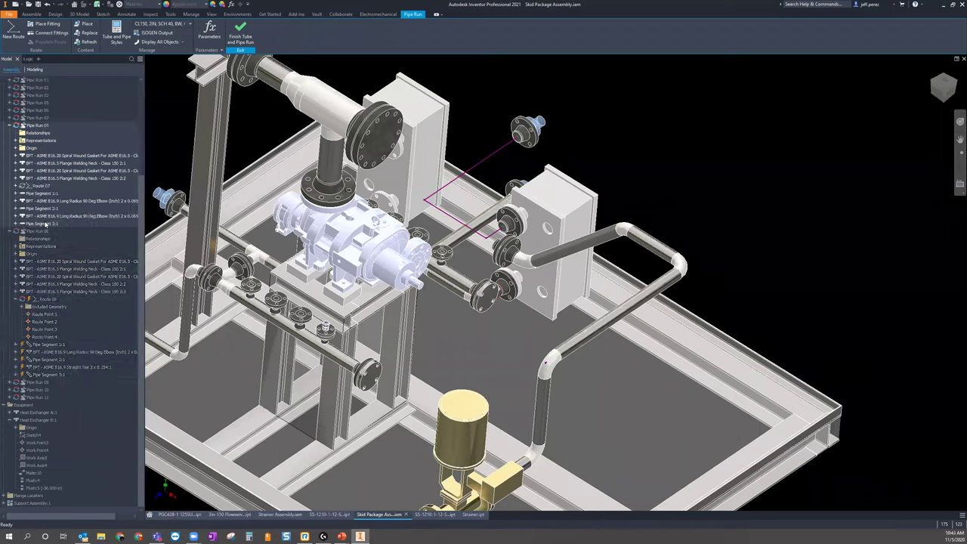
click(39, 186)
double_click(40, 186)
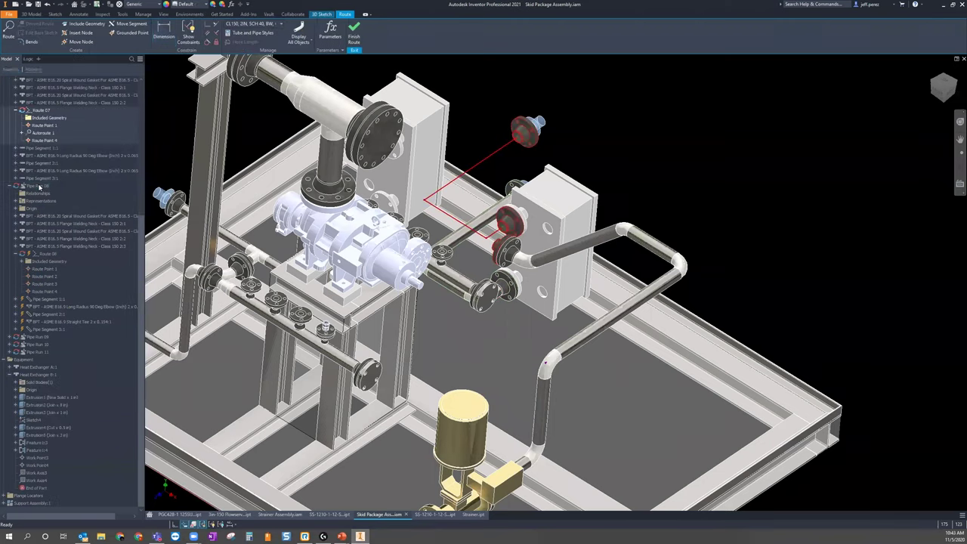
right_click(50, 133)
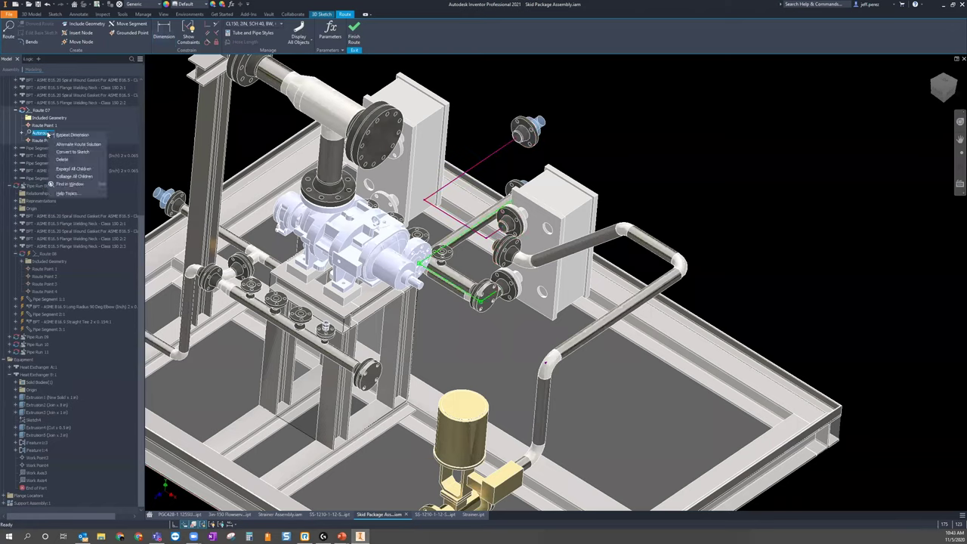
click(77, 158)
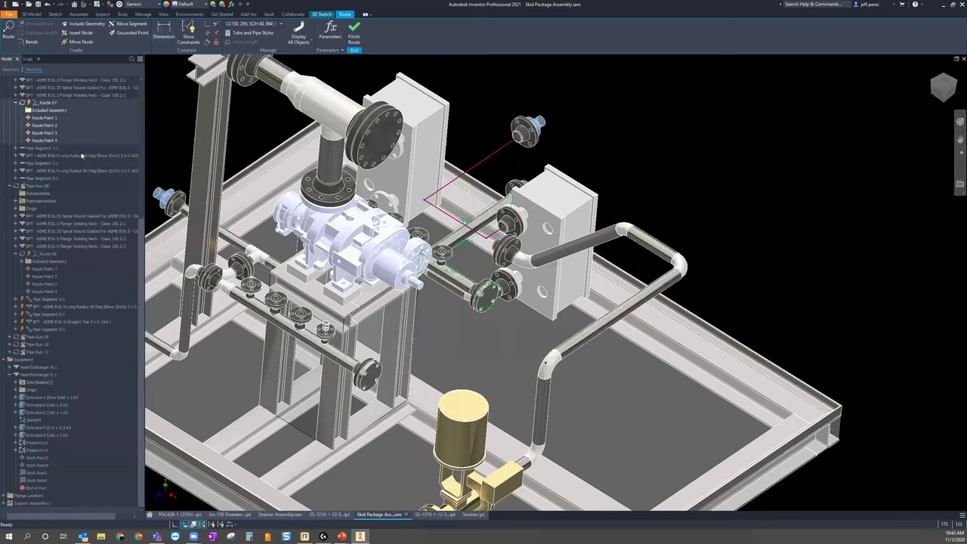
Display routes only and delete the dimensions on Route 07's middle and short end segments
drag(461, 272, 488, 312)
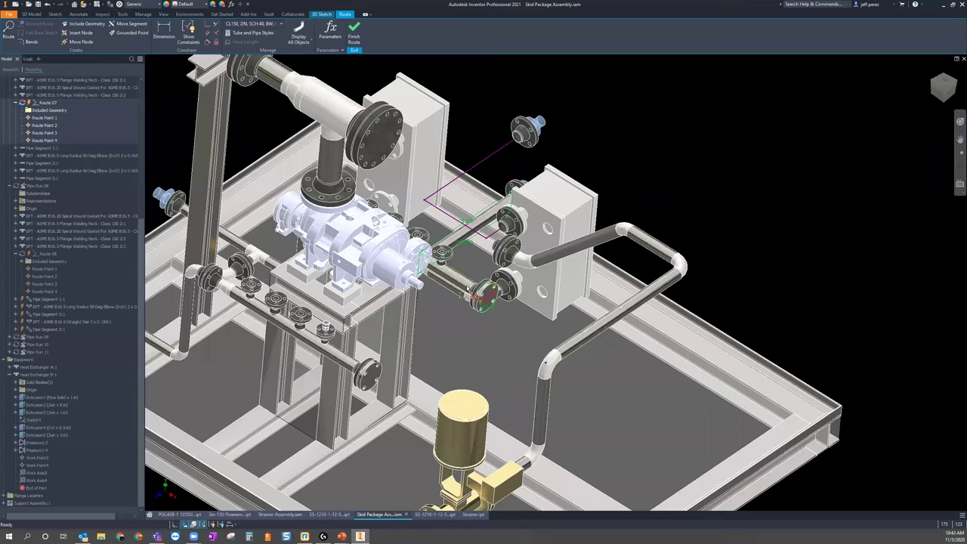
click(301, 39)
click(312, 69)
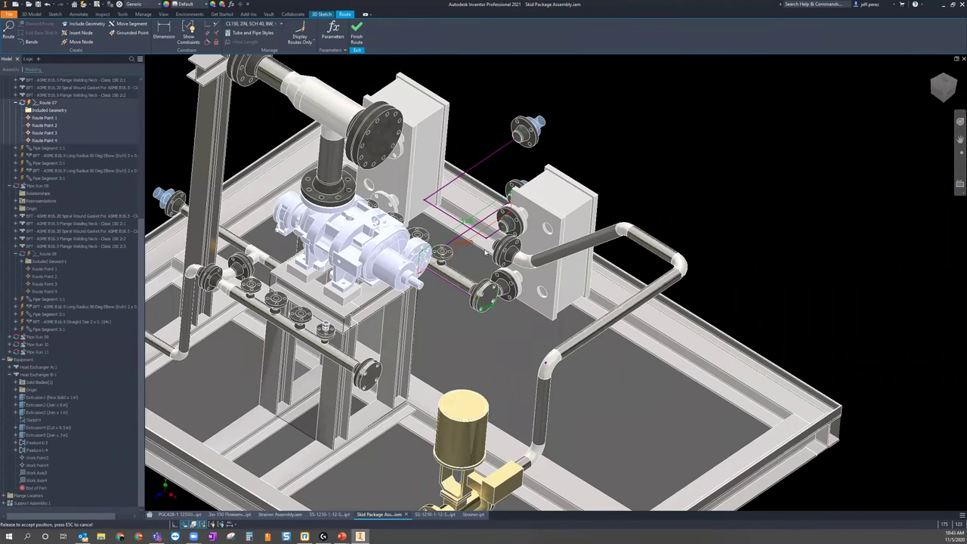
scroll(517, 284, up, 3)
key(F4)
shift+middle_drag(520, 294, 499, 366)
drag(498, 366, 509, 364)
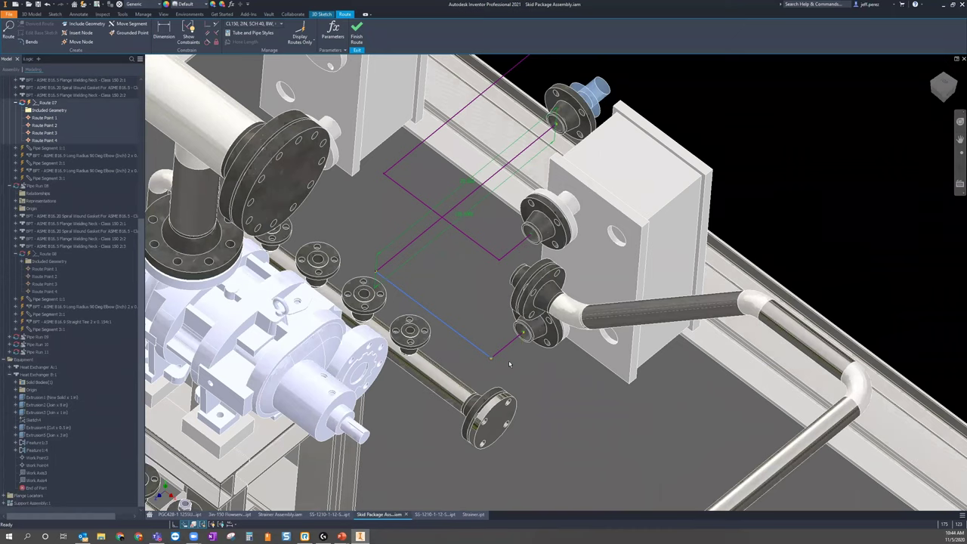
Constrain Route 07's middle segment perpendicular to its short end segment and finish the route
click(217, 32)
click(483, 353)
scroll(491, 356, down, 2)
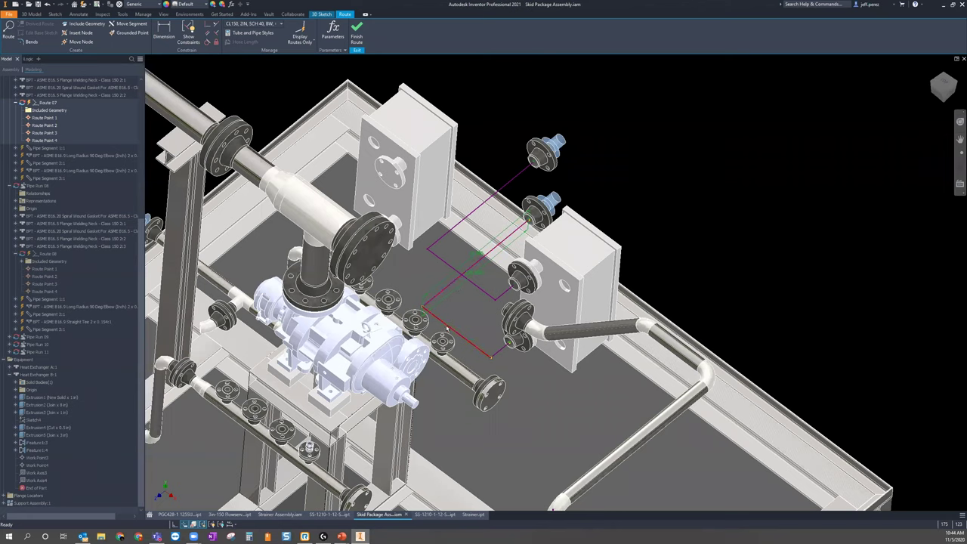
click(355, 34)
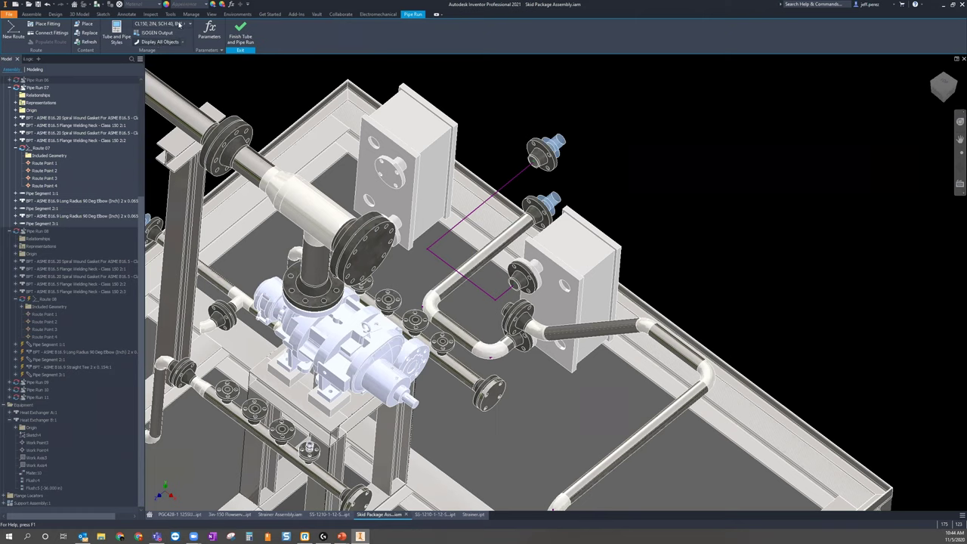
Finish editing the pipe run, display all objects and return to the top-level skid assembly
click(244, 32)
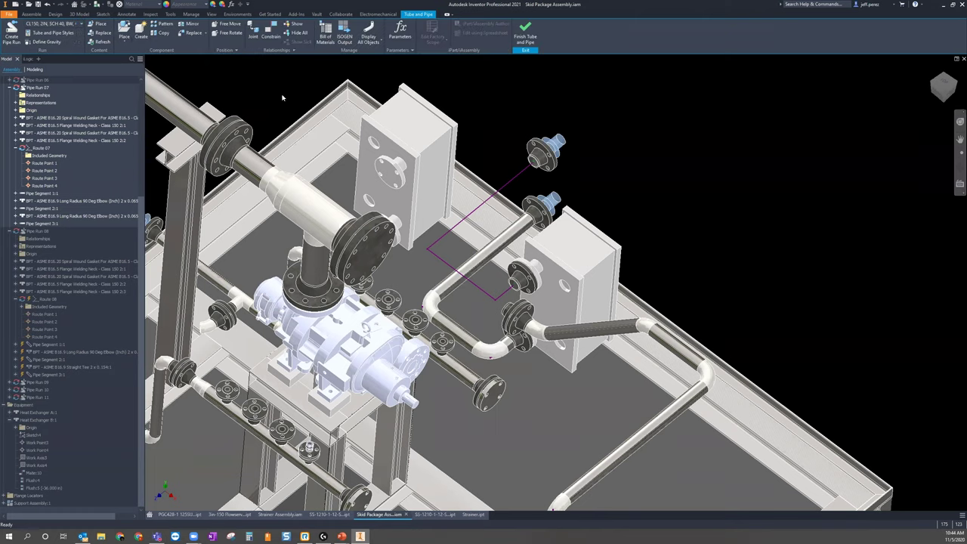
click(368, 35)
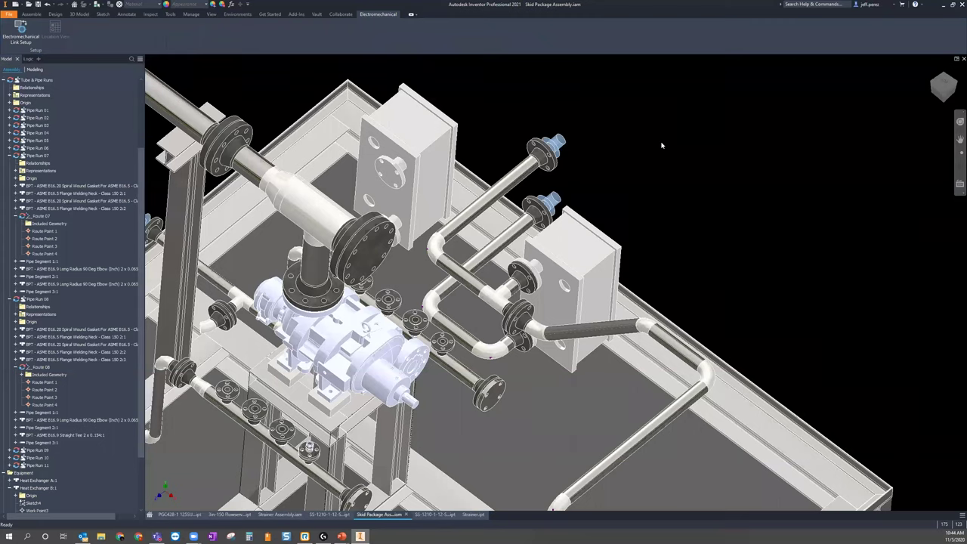
Set the offset of Heat Exchanger B's flush constraint to Heat Exchanger A to -42 in
click(584, 278)
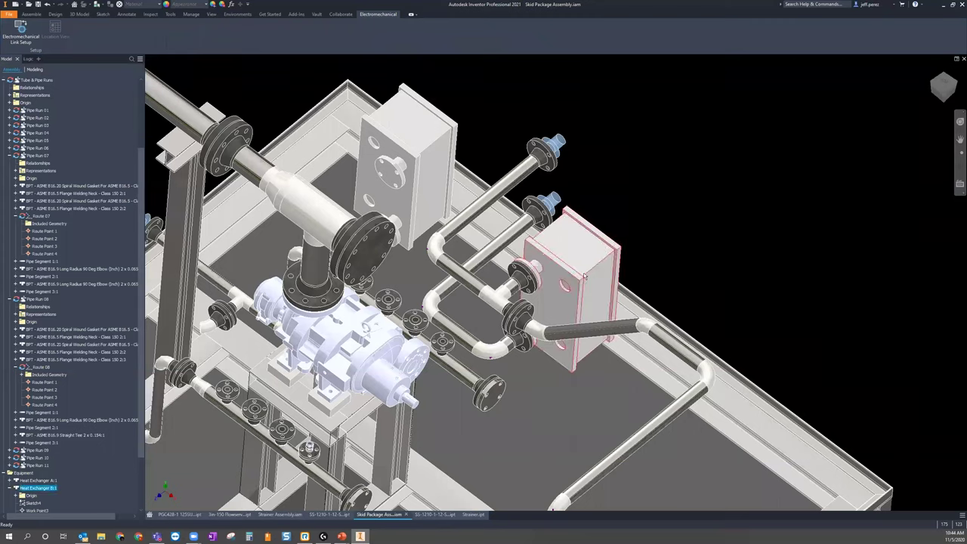
scroll(50, 308, down, 1)
scroll(49, 310, down, 2)
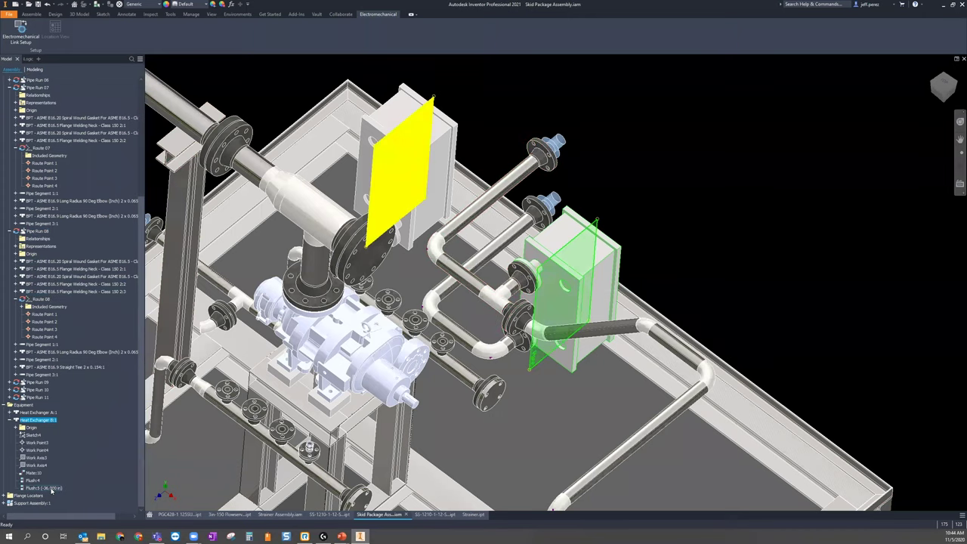
click(45, 488)
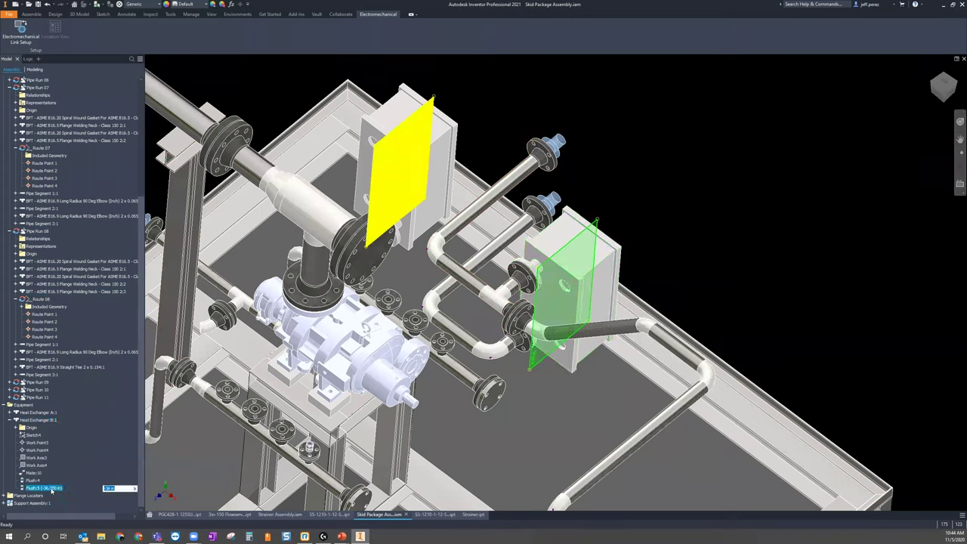
key(BackSpace)
text(-42)
key(Return)
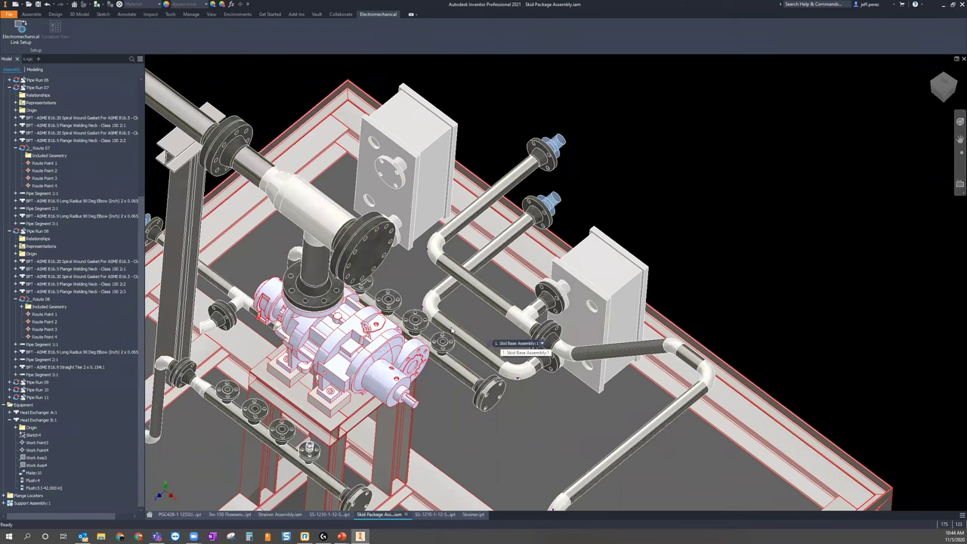
Inspect the rerouted piping, then set Heat Exchanger B's flush constraint offset to -48 in
key(F6)
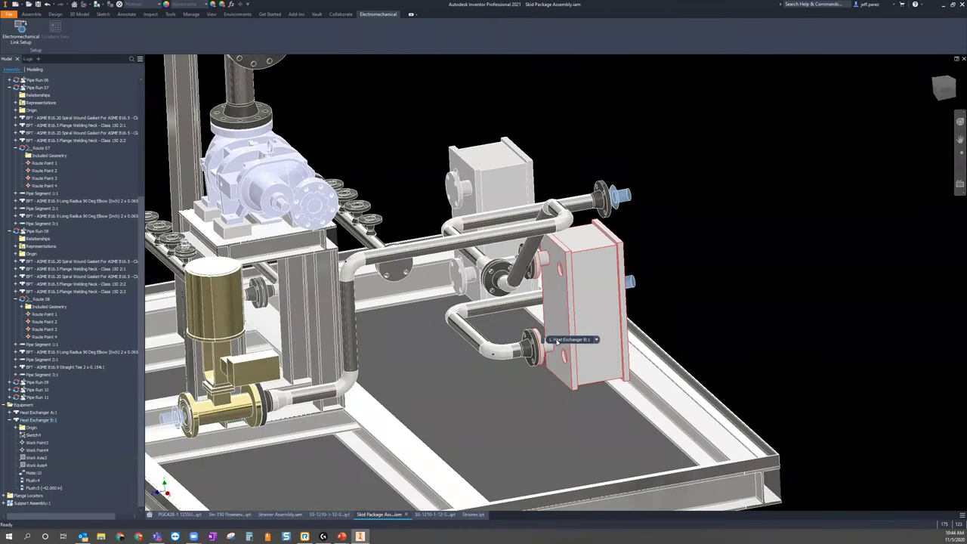
shift+middle_drag(557, 342, 595, 311)
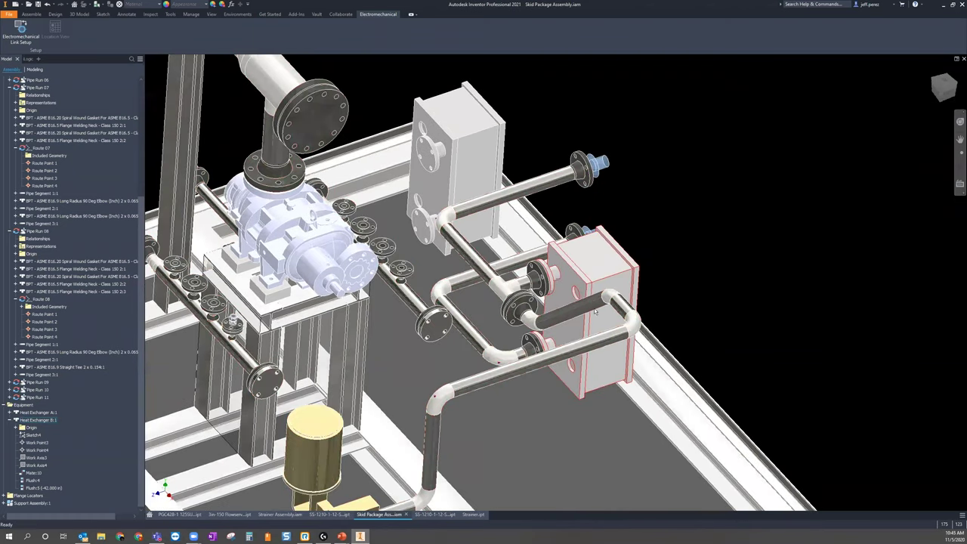
shift+middle_drag(523, 321, 503, 391)
key(F5)
click(38, 419)
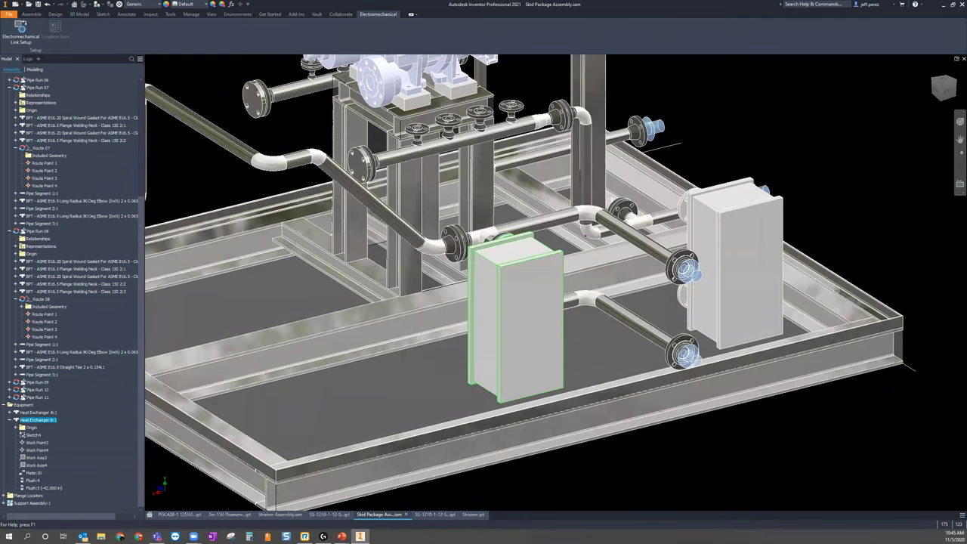
click(53, 488)
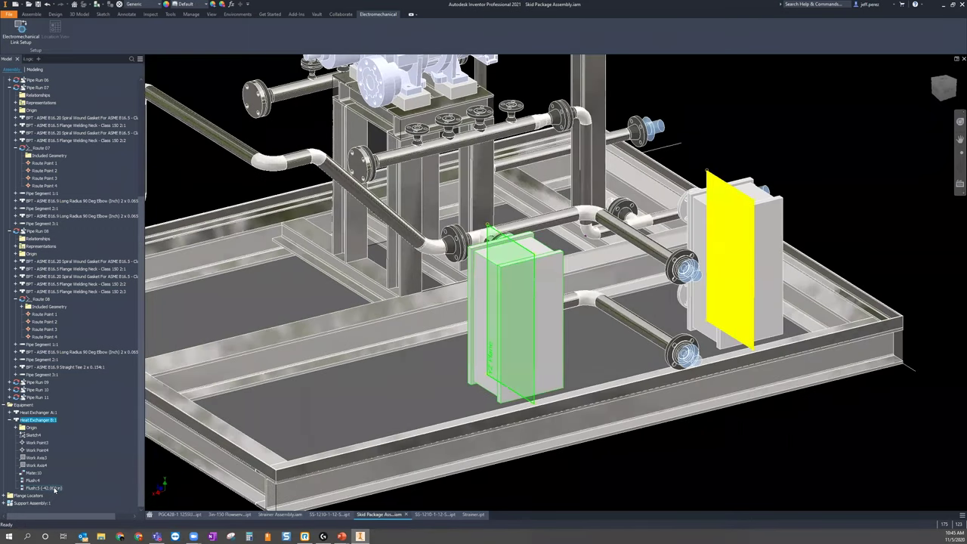
key(BackSpace)
text(-40)
key(Return)
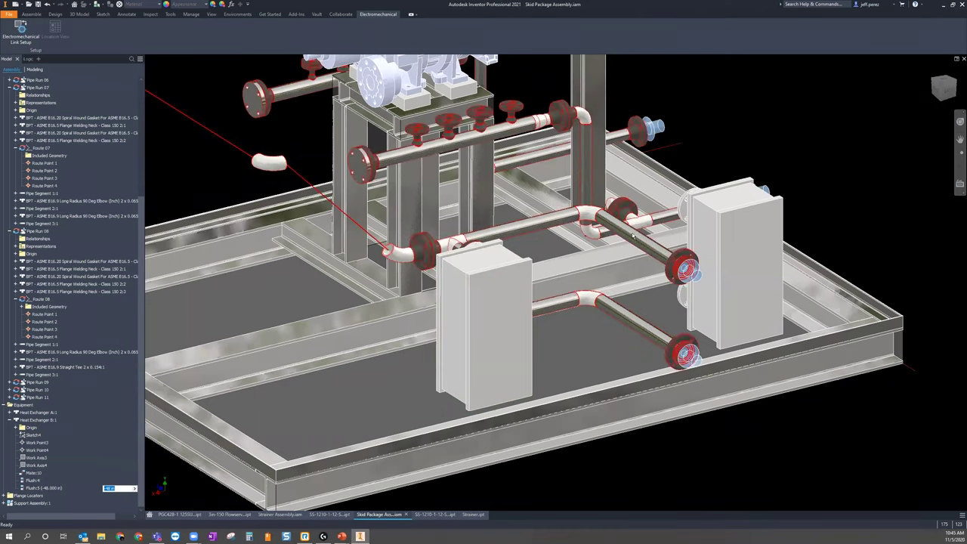
Return Heat Exchanger B to its original position with a flush constraint offset of -36 in
shift+middle_drag(511, 255, 548, 274)
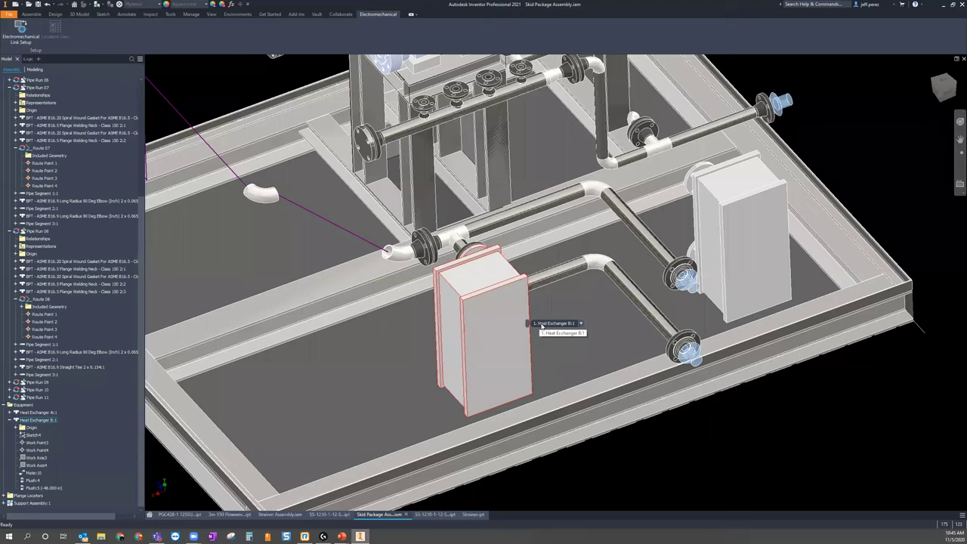
click(535, 324)
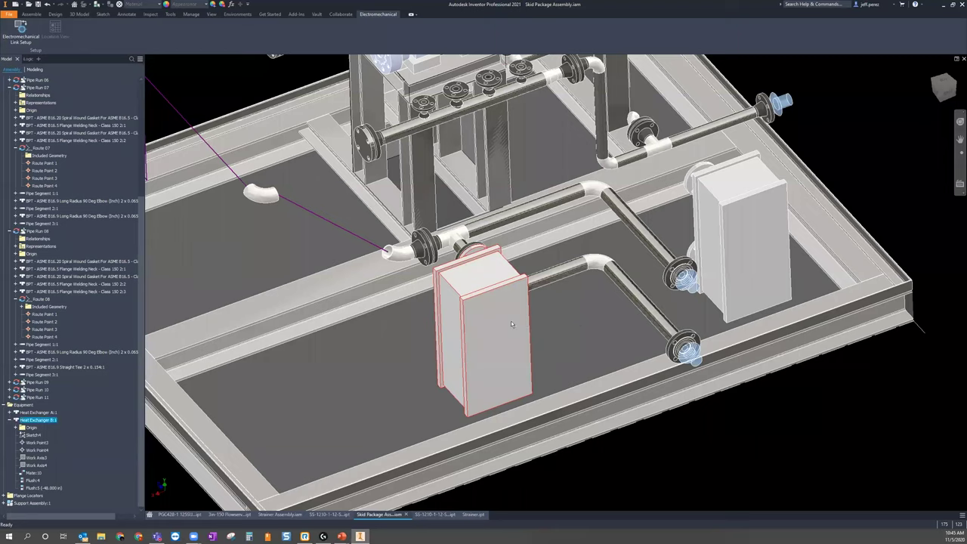
click(48, 488)
key(BackSpace)
key(Return)
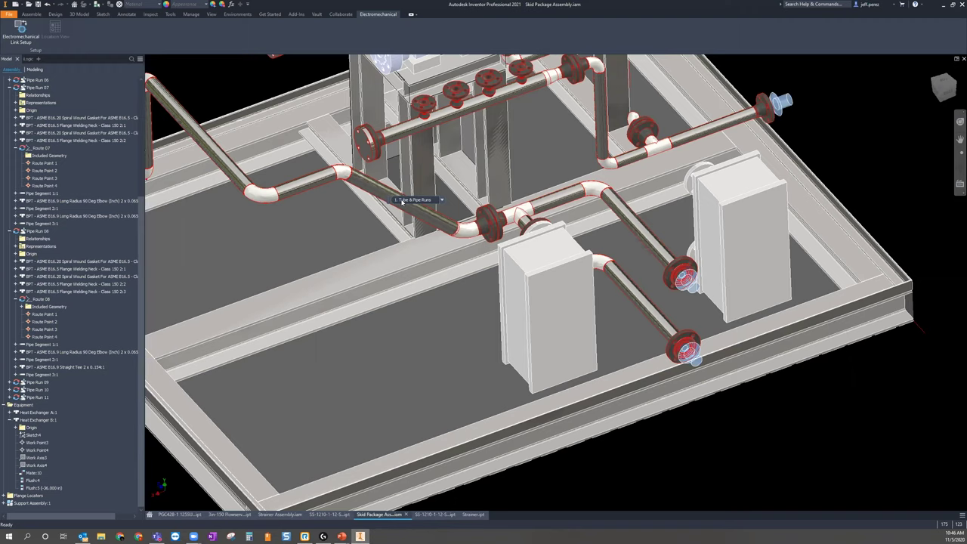
click(795, 160)
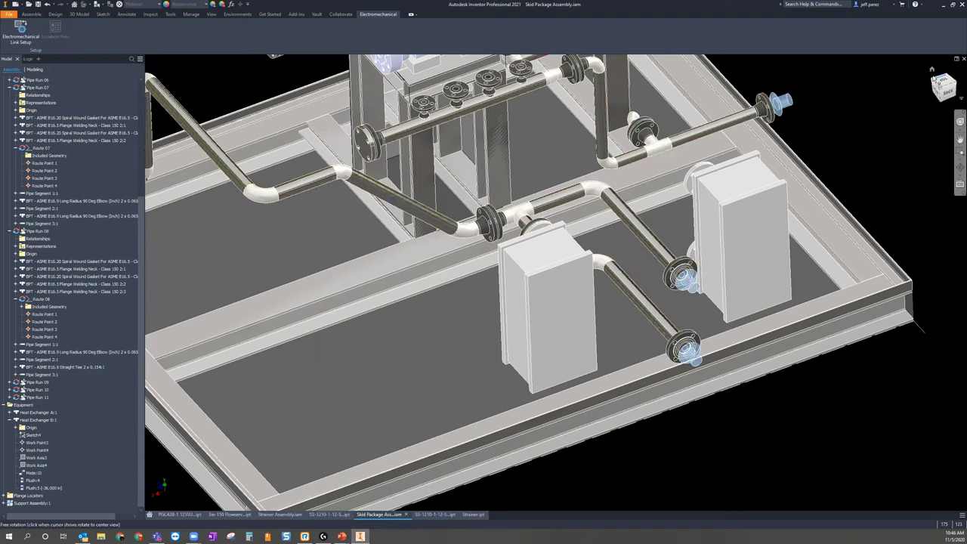
Open Pipe Run 06, containing the threaded flange and Swagelok fitting on the valve header, for editing
click(931, 83)
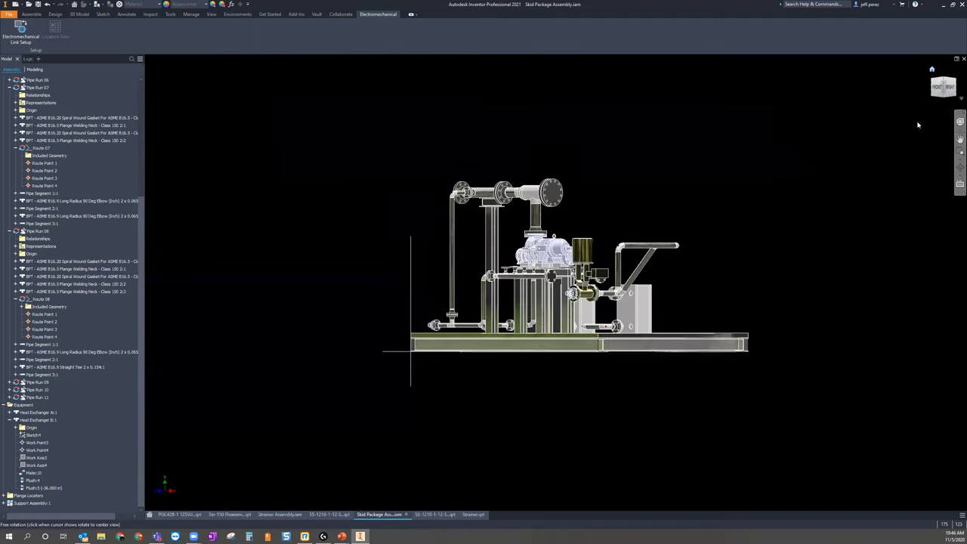
click(932, 68)
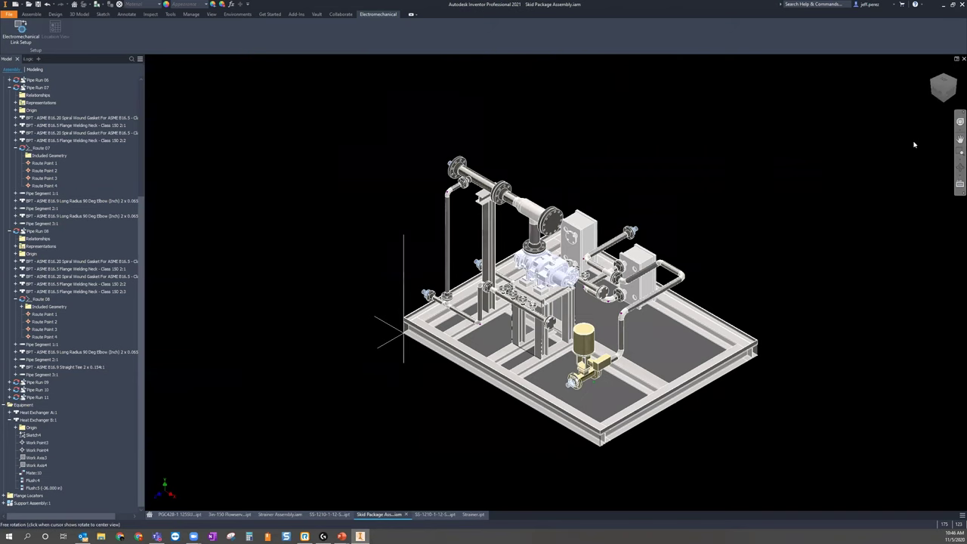
scroll(562, 269, up, 4)
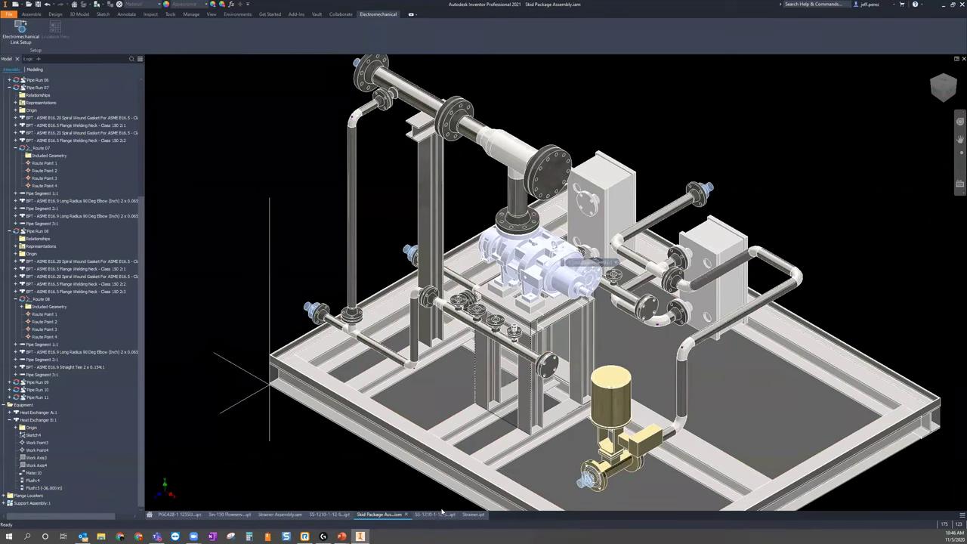
key(ctrl+Tab)
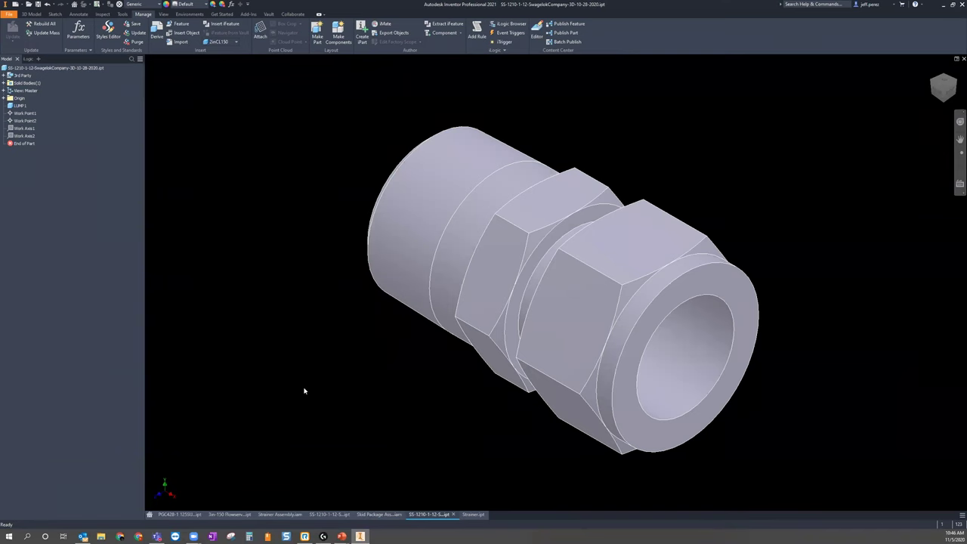
click(370, 513)
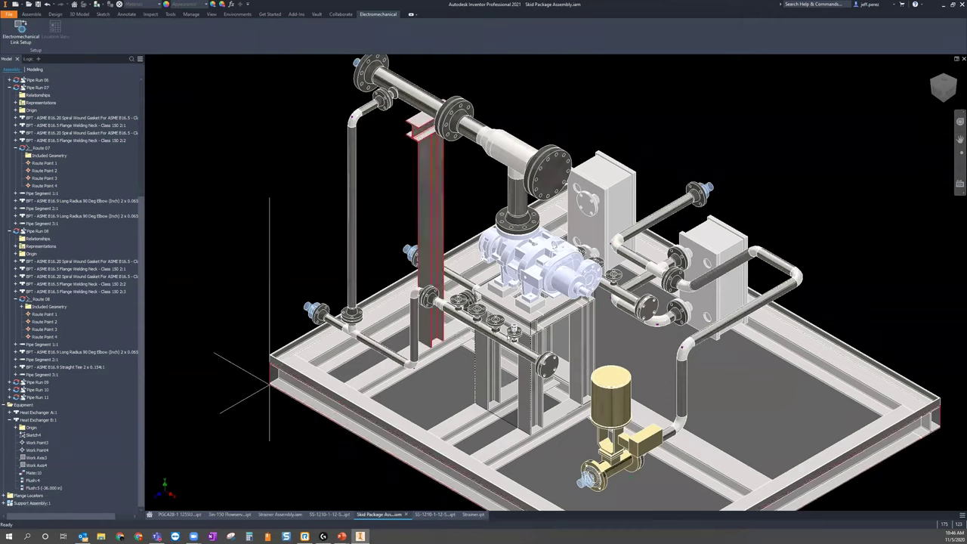
scroll(522, 327, up, 4)
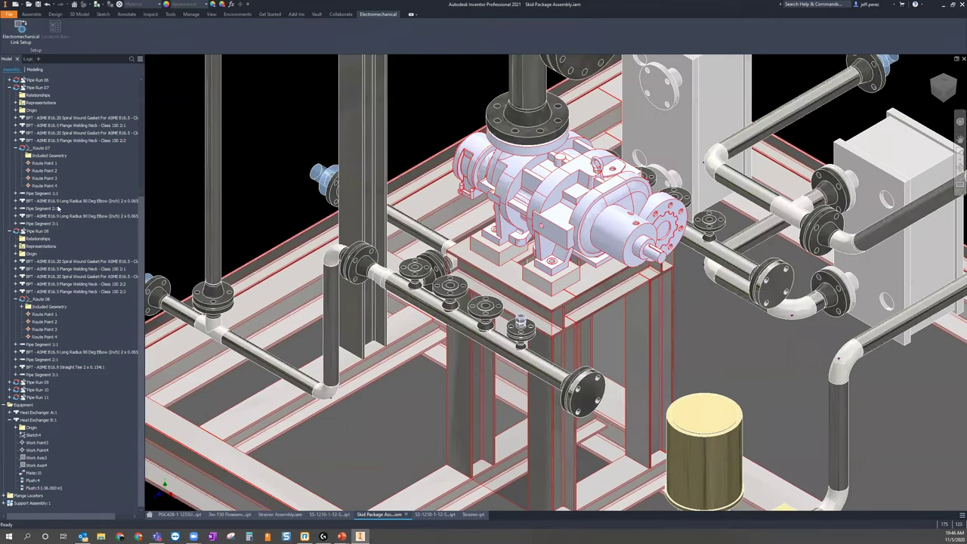
click(10, 87)
click(35, 148)
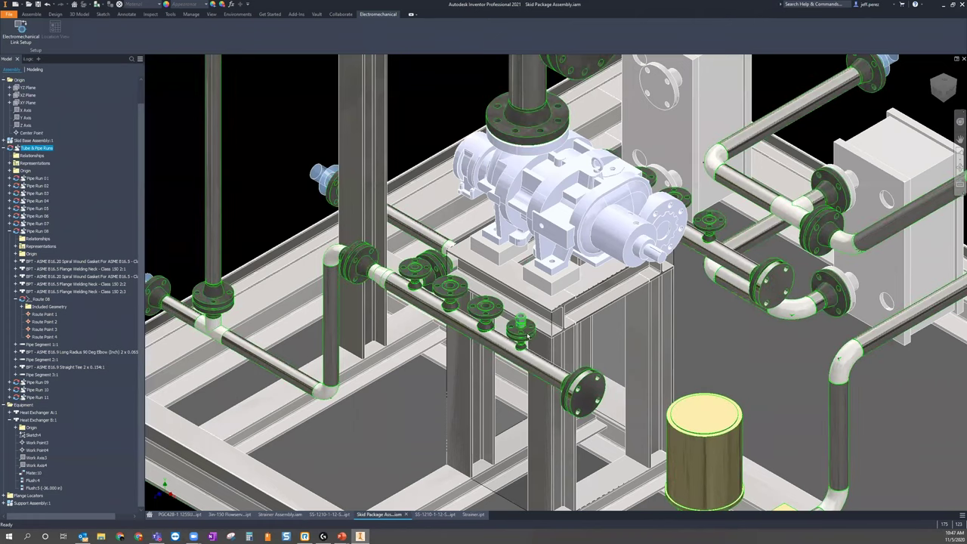
double_click(522, 327)
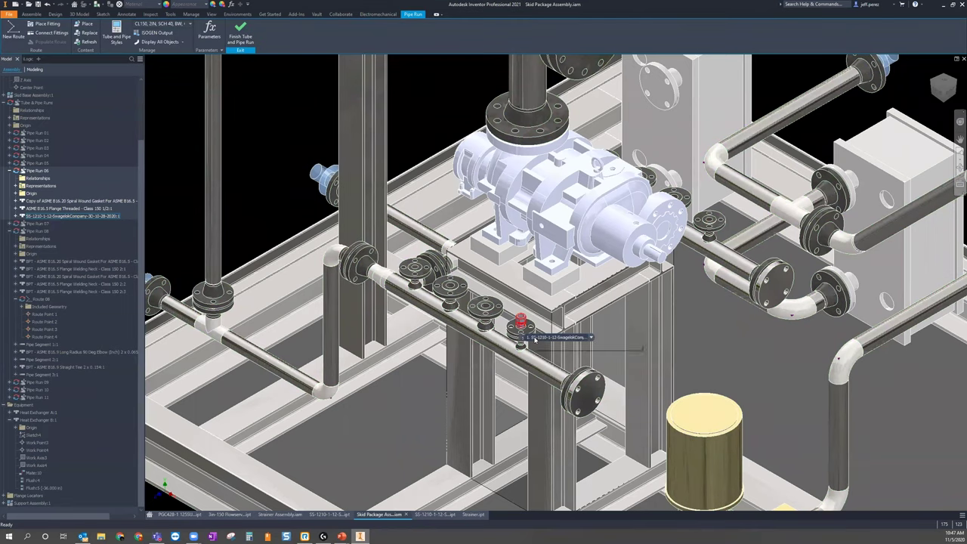
Place the fitting SS-1210-1-12-SwagelokCompany-3D-10-28-2020.ipt on the port atop the pump's shaft housing
click(45, 25)
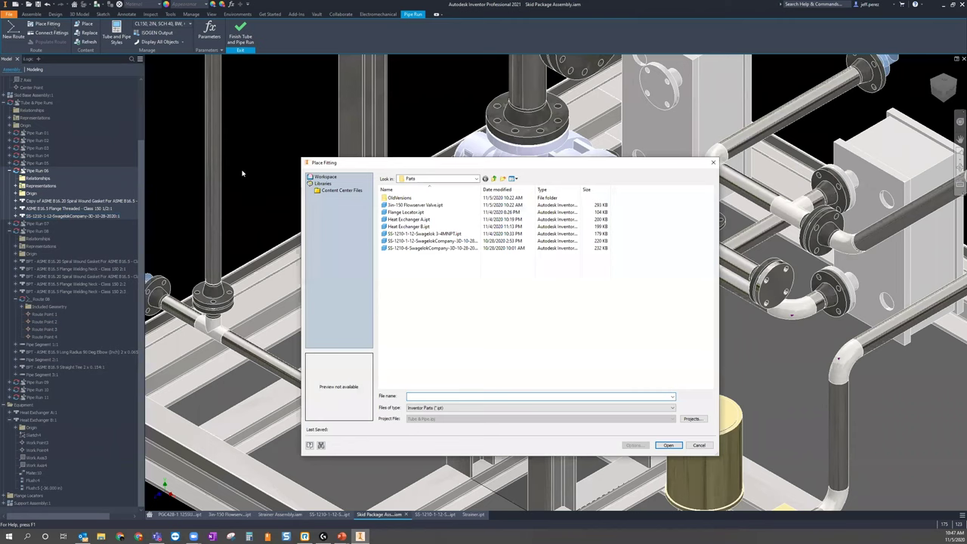
click(467, 242)
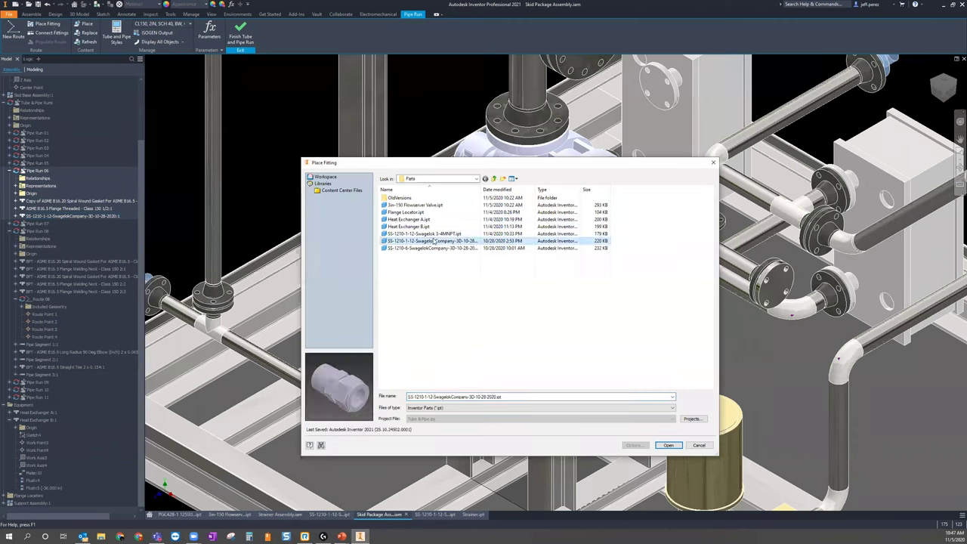
click(438, 234)
click(452, 241)
double_click(452, 241)
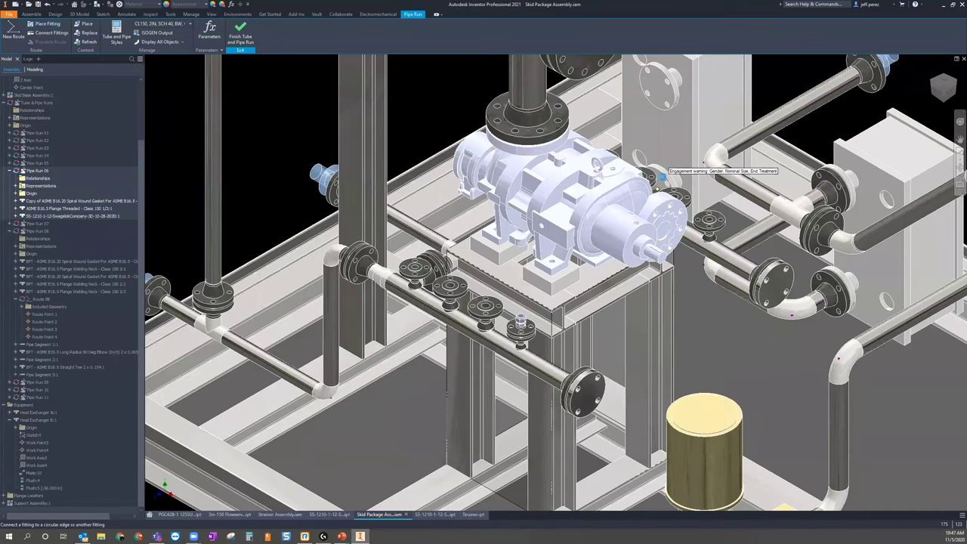
scroll(654, 204, up, 5)
scroll(590, 290, down, 3)
click(634, 282)
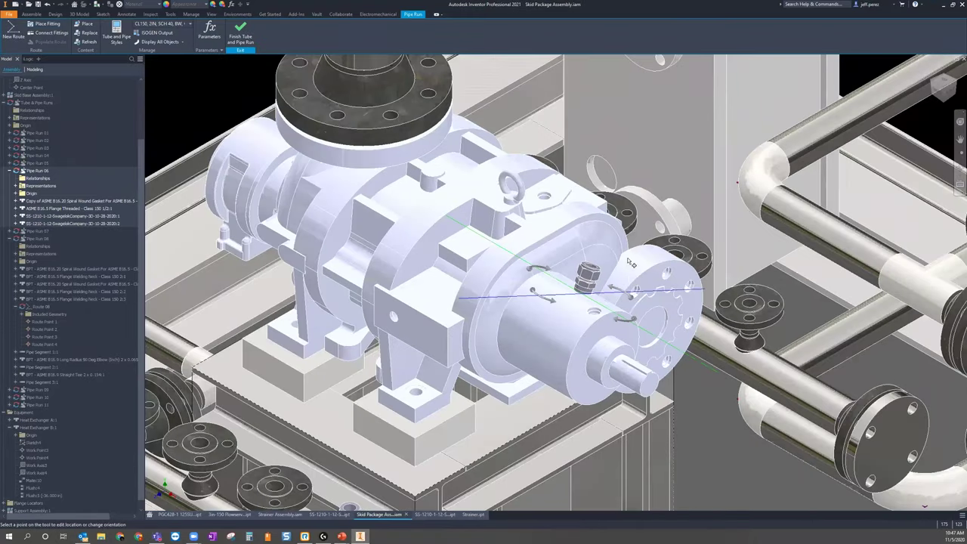
scroll(628, 262, down, 2)
key(Return)
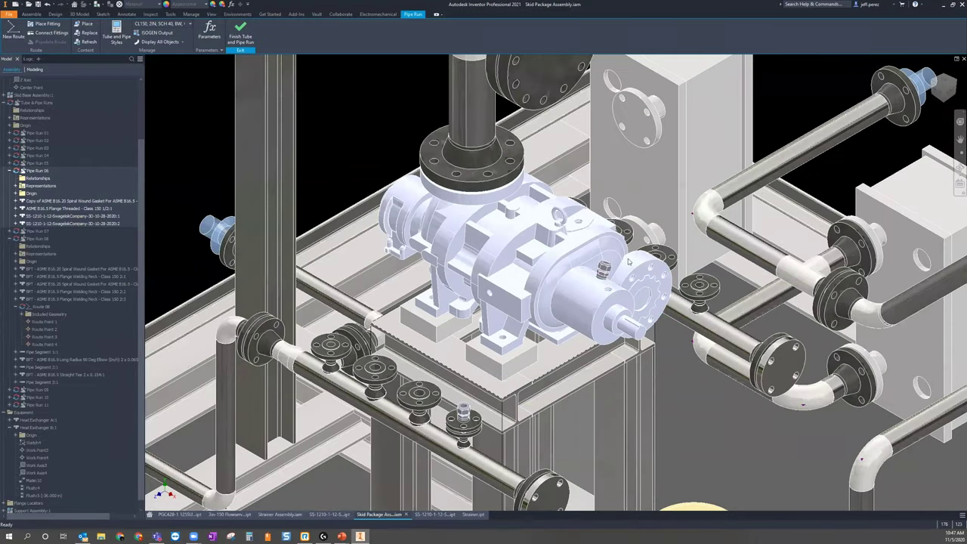
Create a new route in Pipe Run 06 with the default name and the 1-2IN OD X 0.12IN TUBE style
click(12, 31)
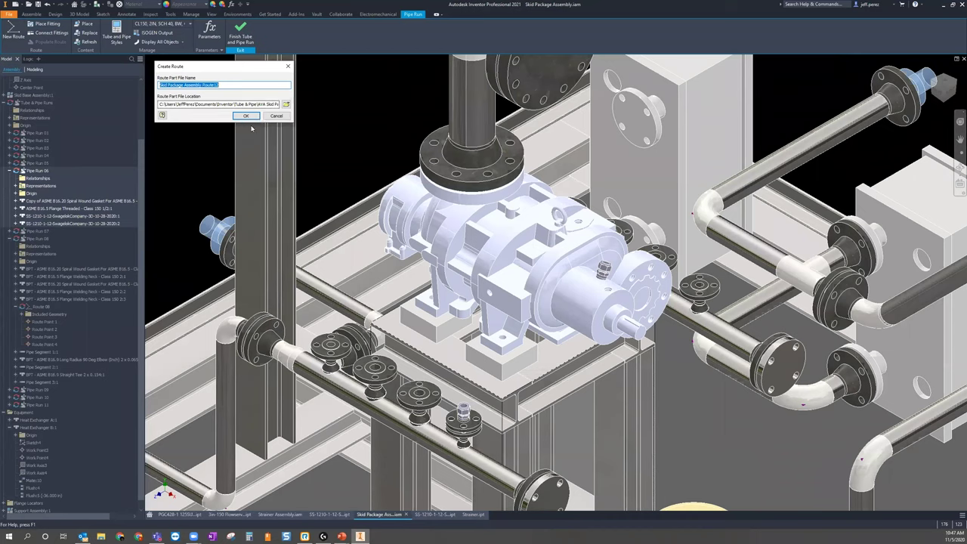
click(248, 116)
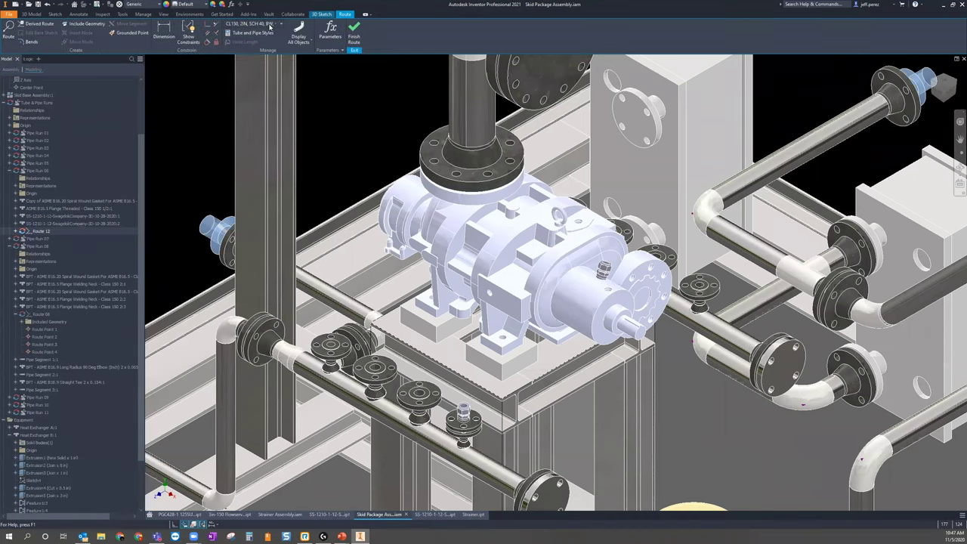
click(270, 25)
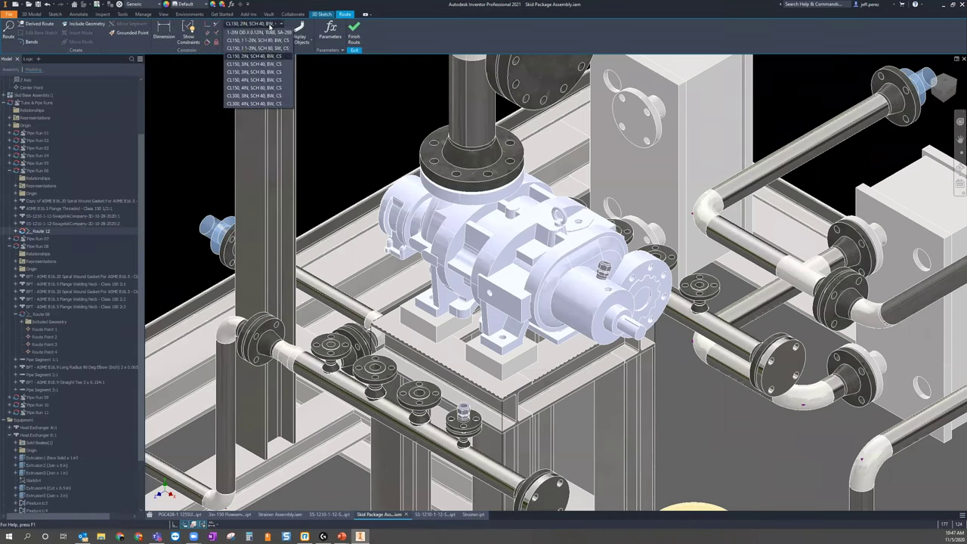
click(264, 40)
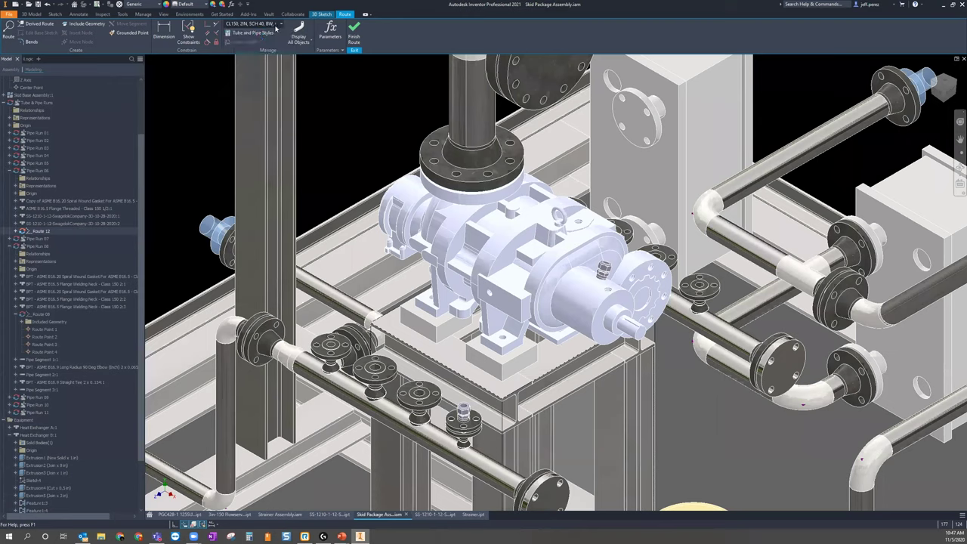
click(257, 26)
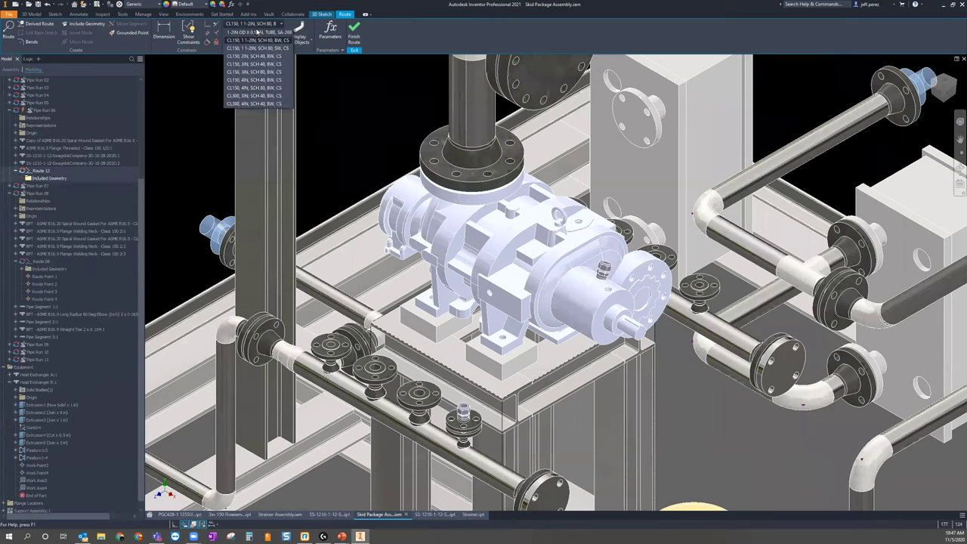
click(294, 33)
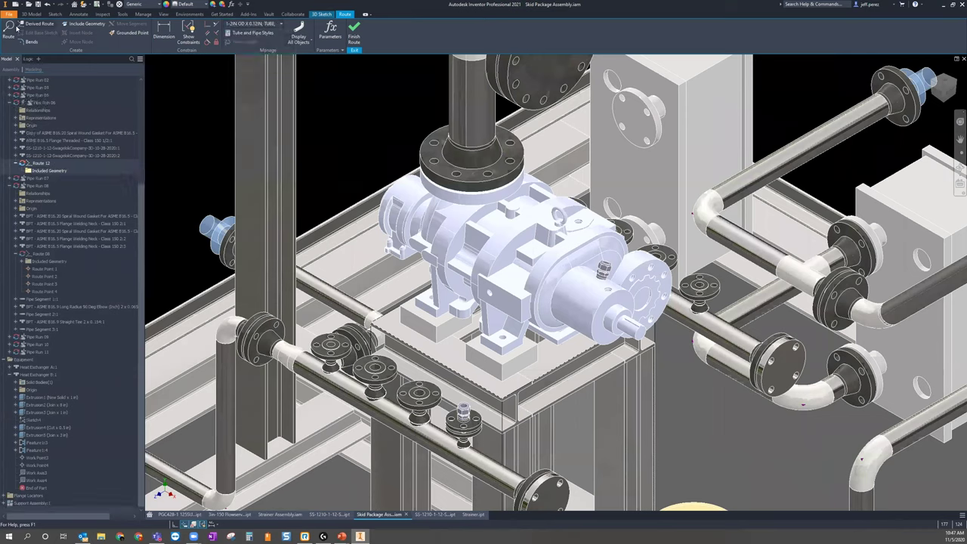
Route a short vertical tube segment up from the valve header's Swagelok fitting, and finish the route and Pipe Run 06
click(8, 31)
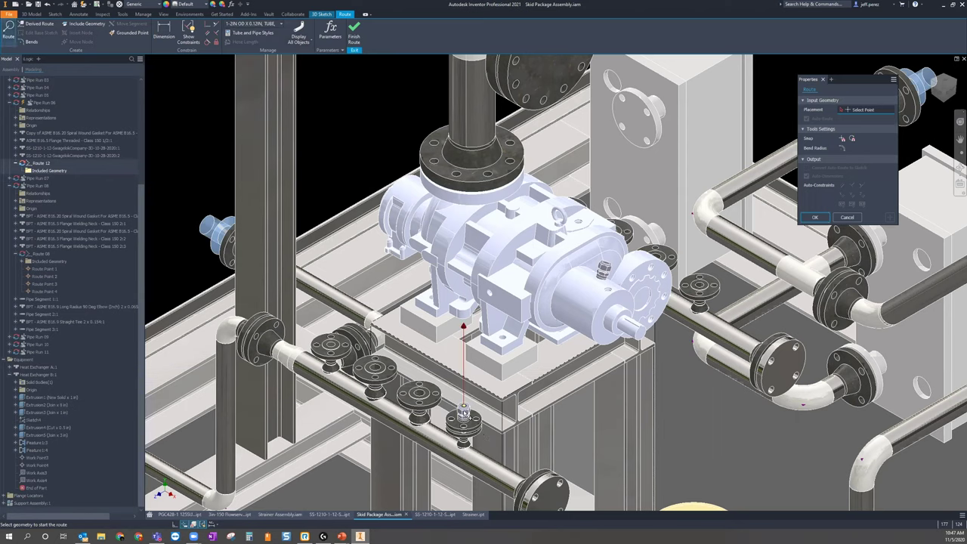
click(464, 370)
key(Escape)
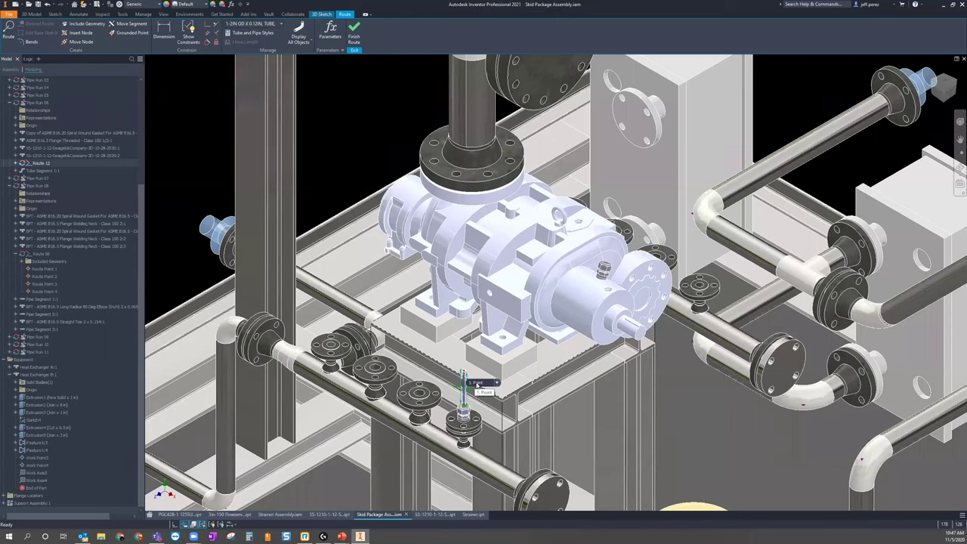
key(F6)
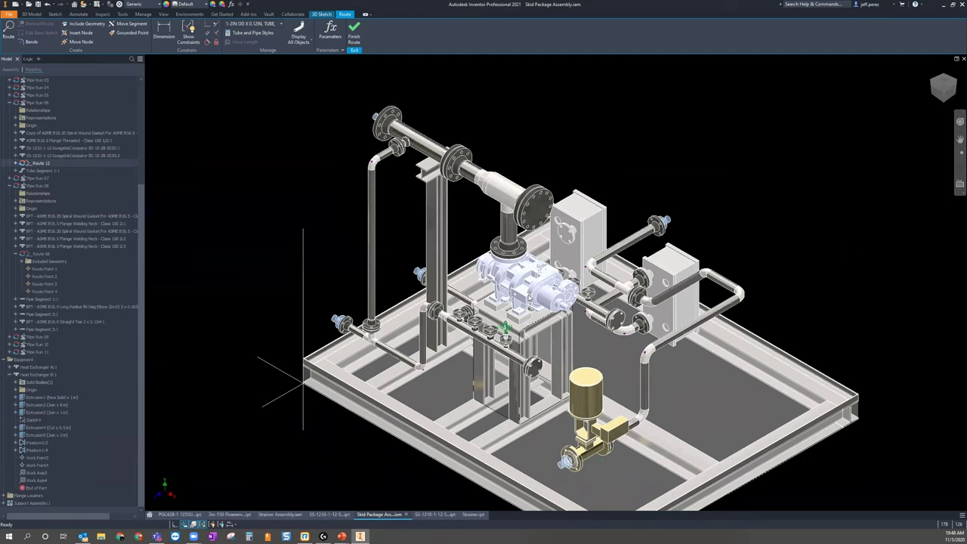
click(360, 38)
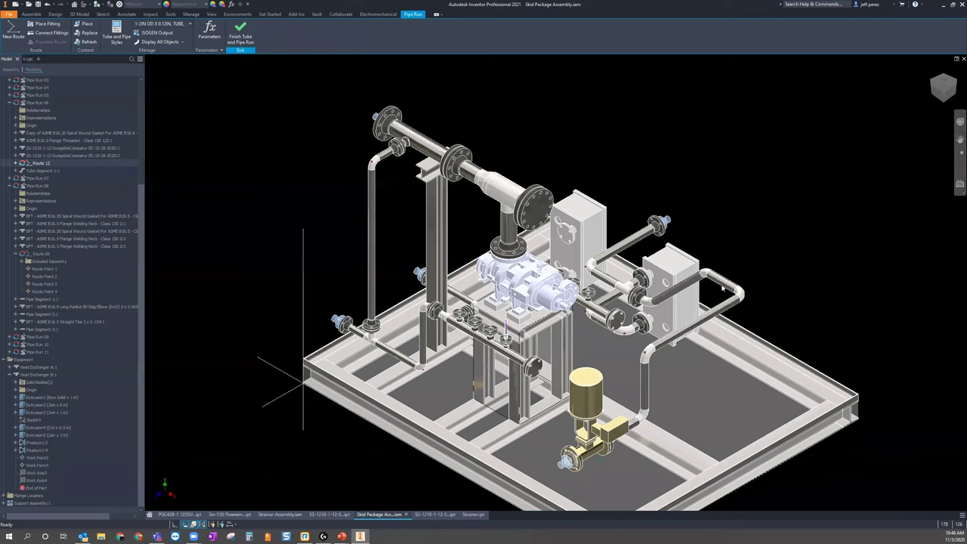
click(239, 38)
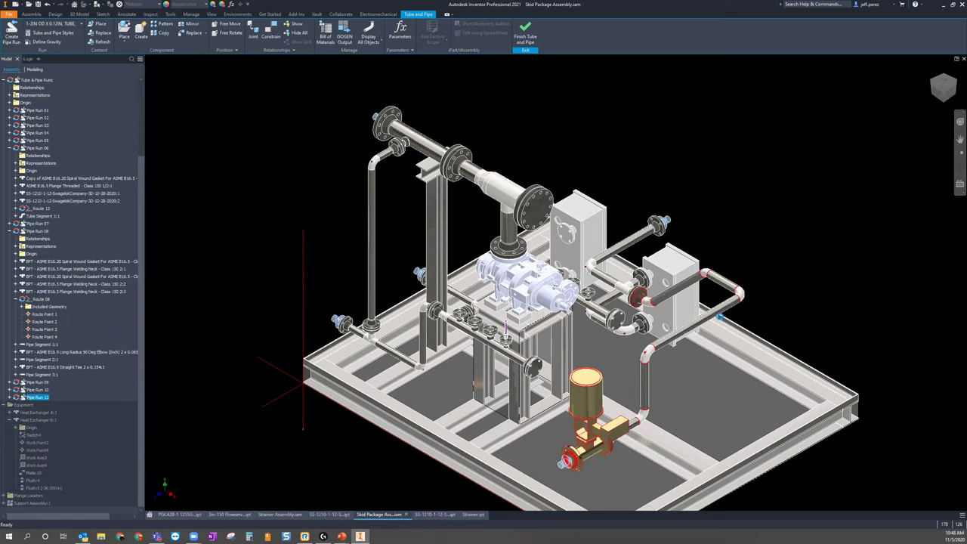
Edit Route 11 in Pipe Run 11 with routes only displayed, removing the stretch between the heat exchanger outlet elbow and the far corner elbow
double_click(721, 318)
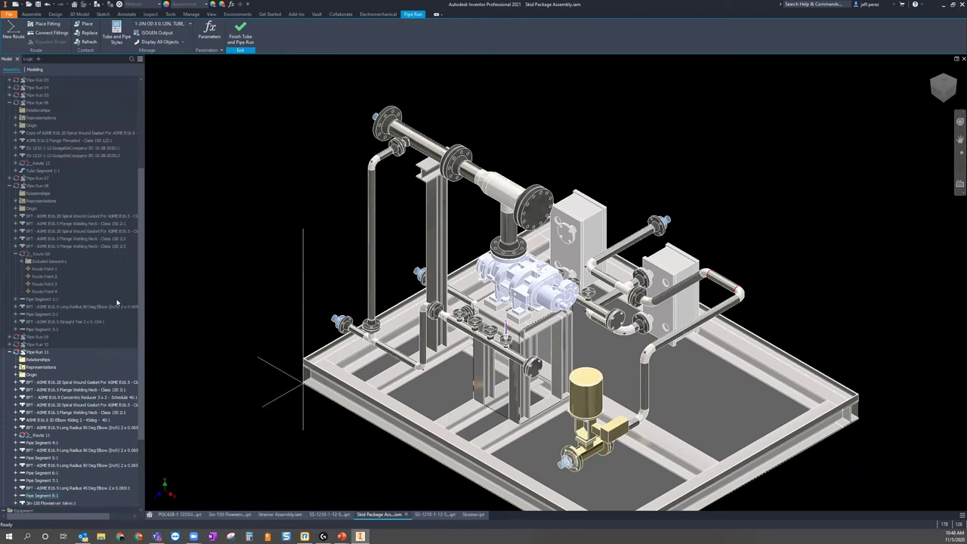
click(45, 428)
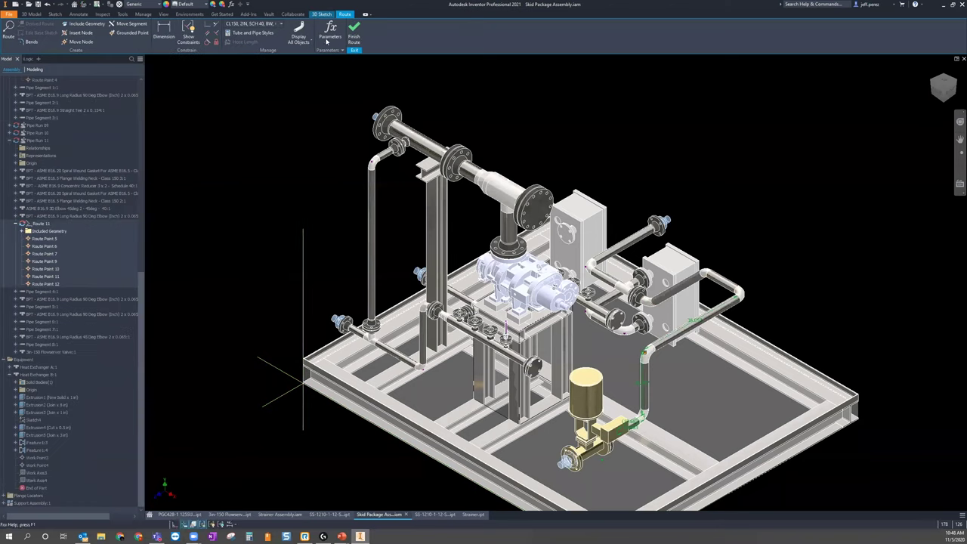
click(300, 42)
click(310, 71)
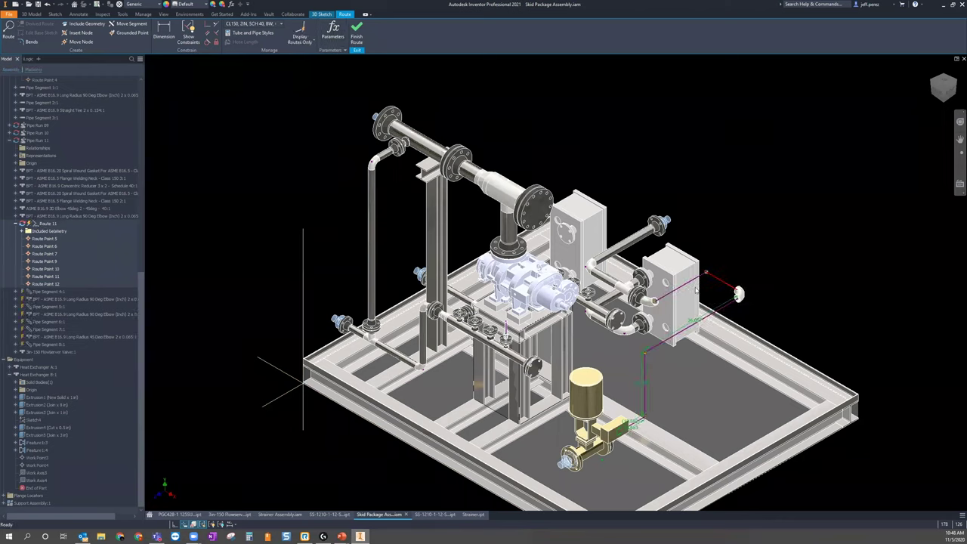
key(ctrl+z)
key(ctrl+z)
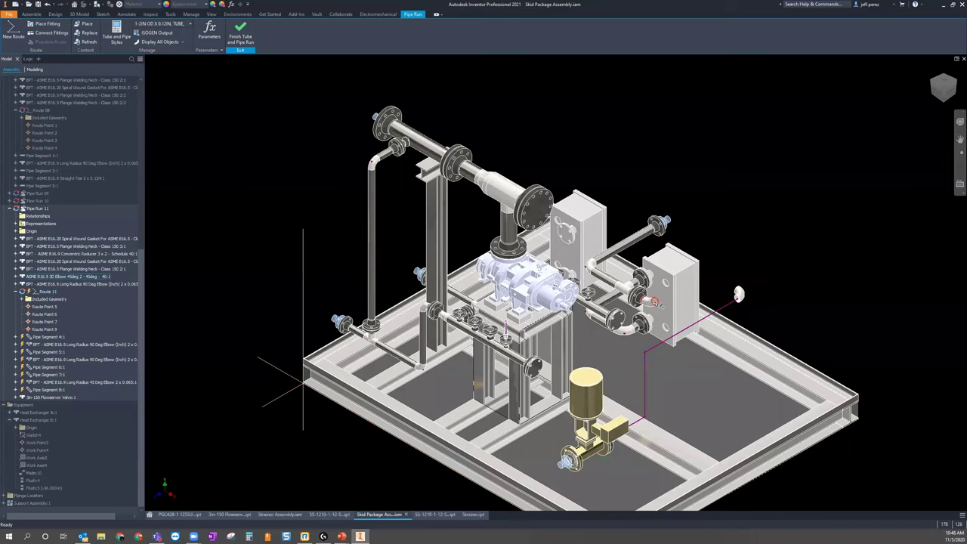
Edit the fitting orientation of Pipe Run 11's detached corner elbow, rotating it about its connected route segment
shift+middle_drag(687, 388, 739, 291)
click(743, 295)
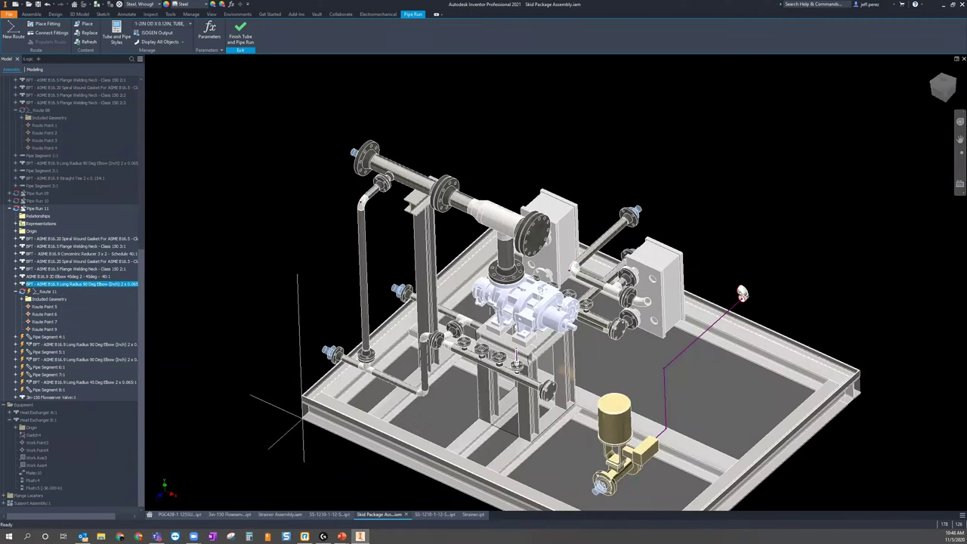
right_click(738, 240)
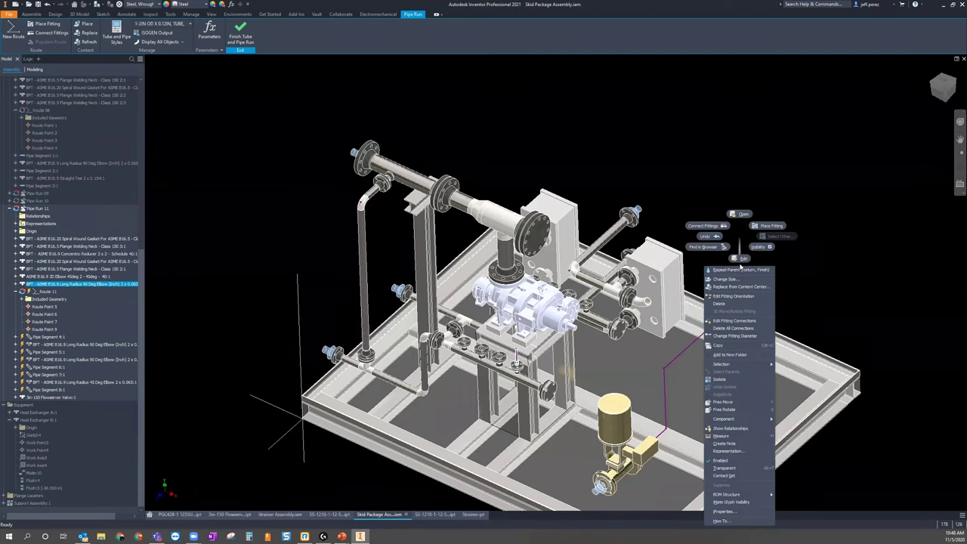
key(Escape)
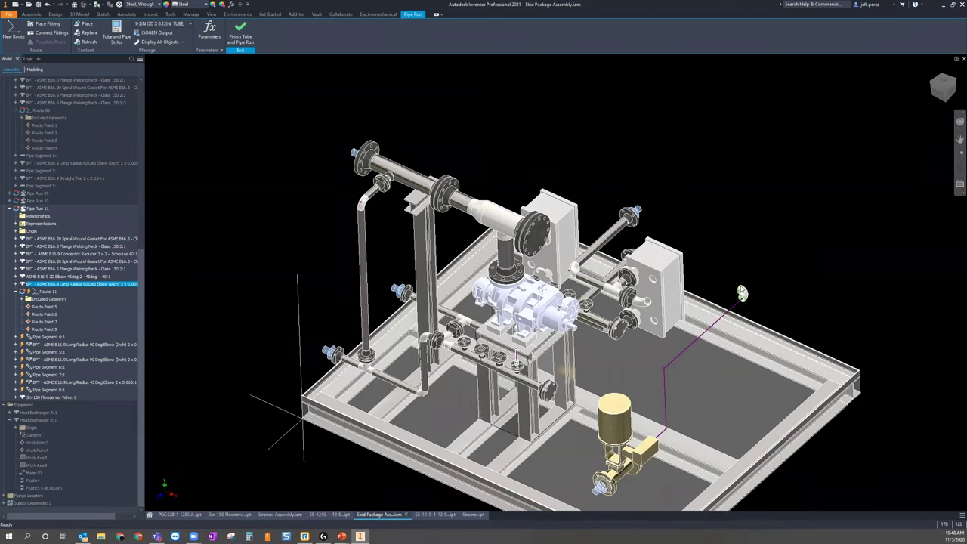
scroll(740, 290, up, 4)
right_click(740, 290)
click(769, 298)
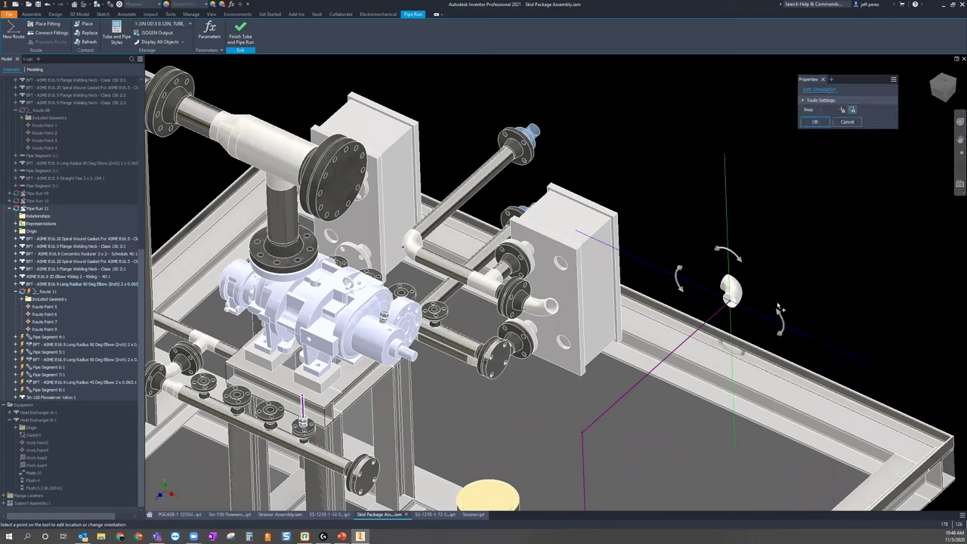
click(682, 274)
right_click(676, 225)
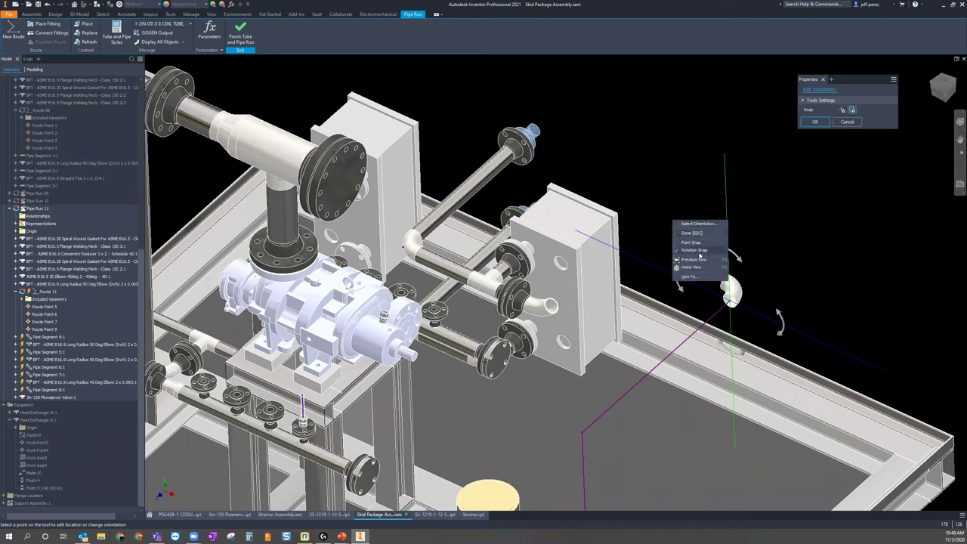
click(702, 252)
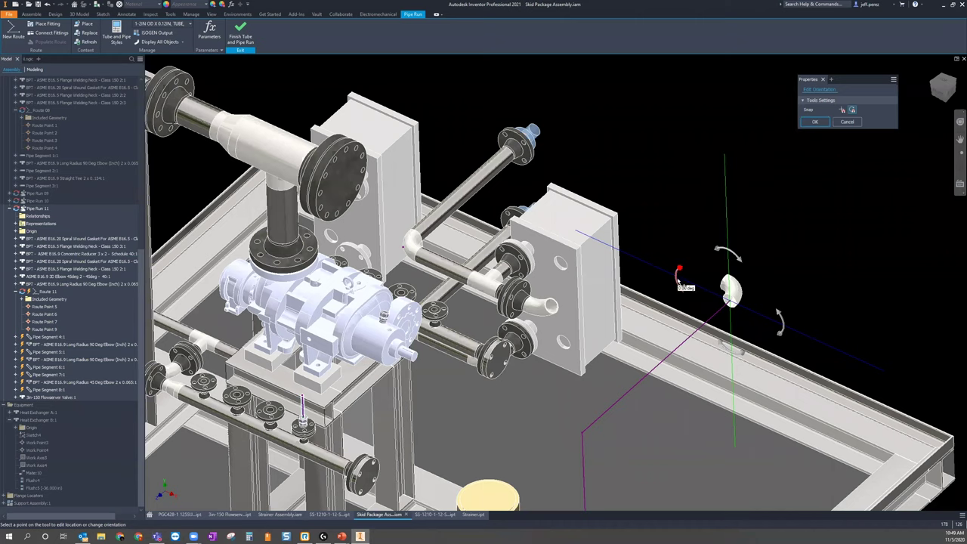
drag(677, 279, 567, 344)
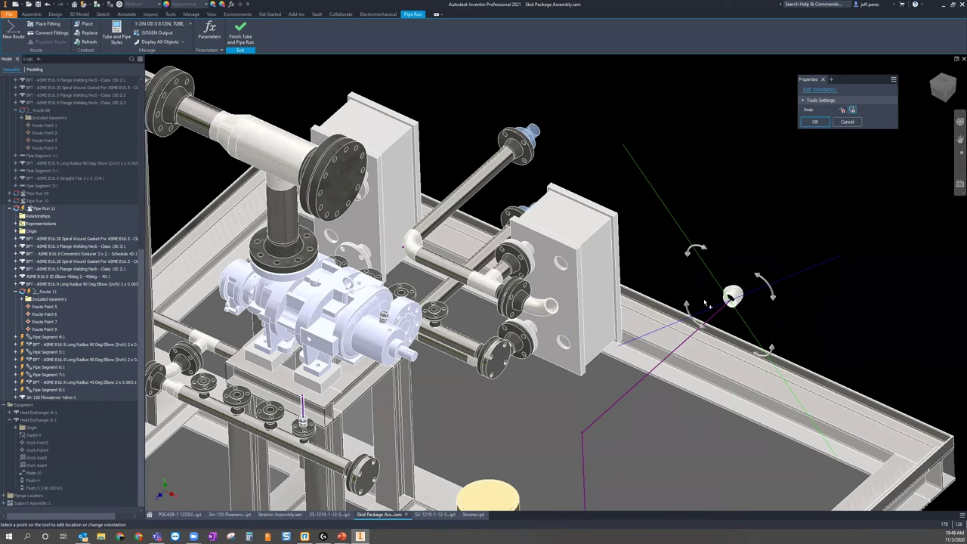
shift+middle_drag(658, 362, 592, 271)
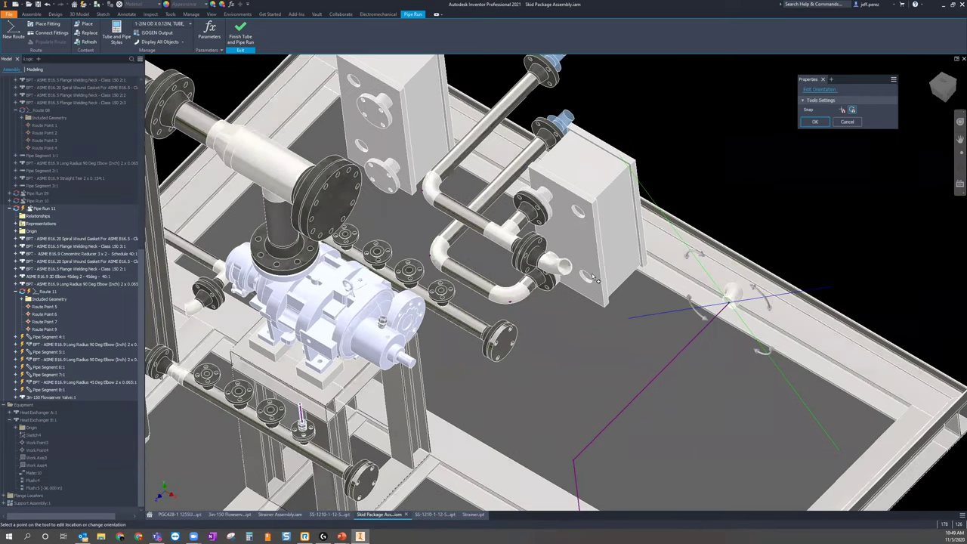